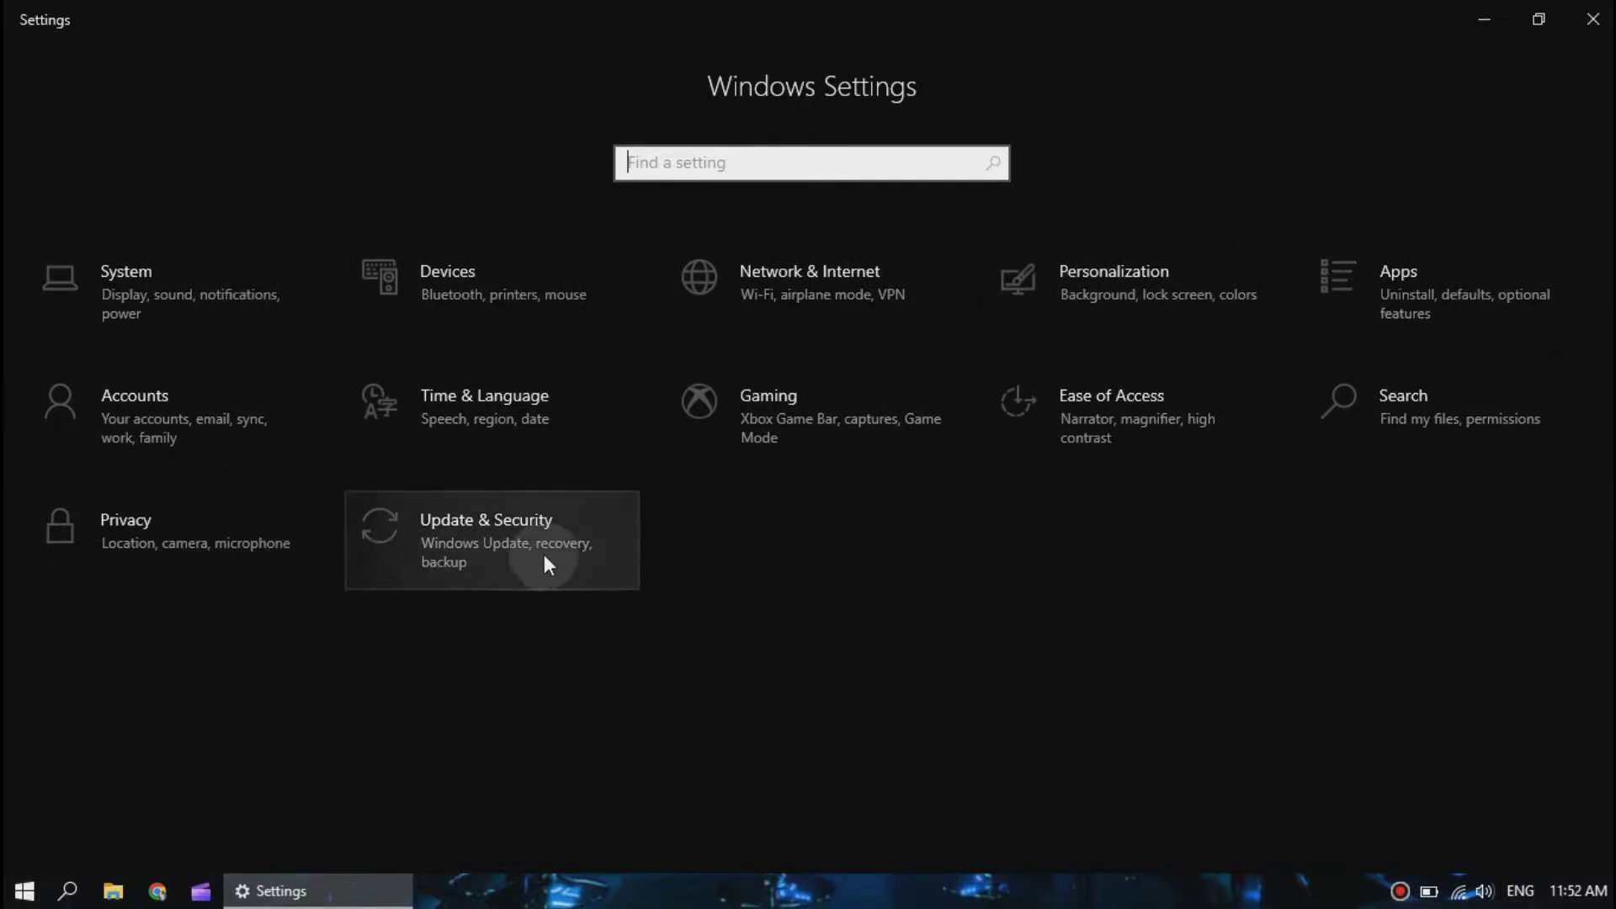
Open System's Graphics settings, which list 1-Minecraft.exe and PES2017.exe at High performance
click(241, 308)
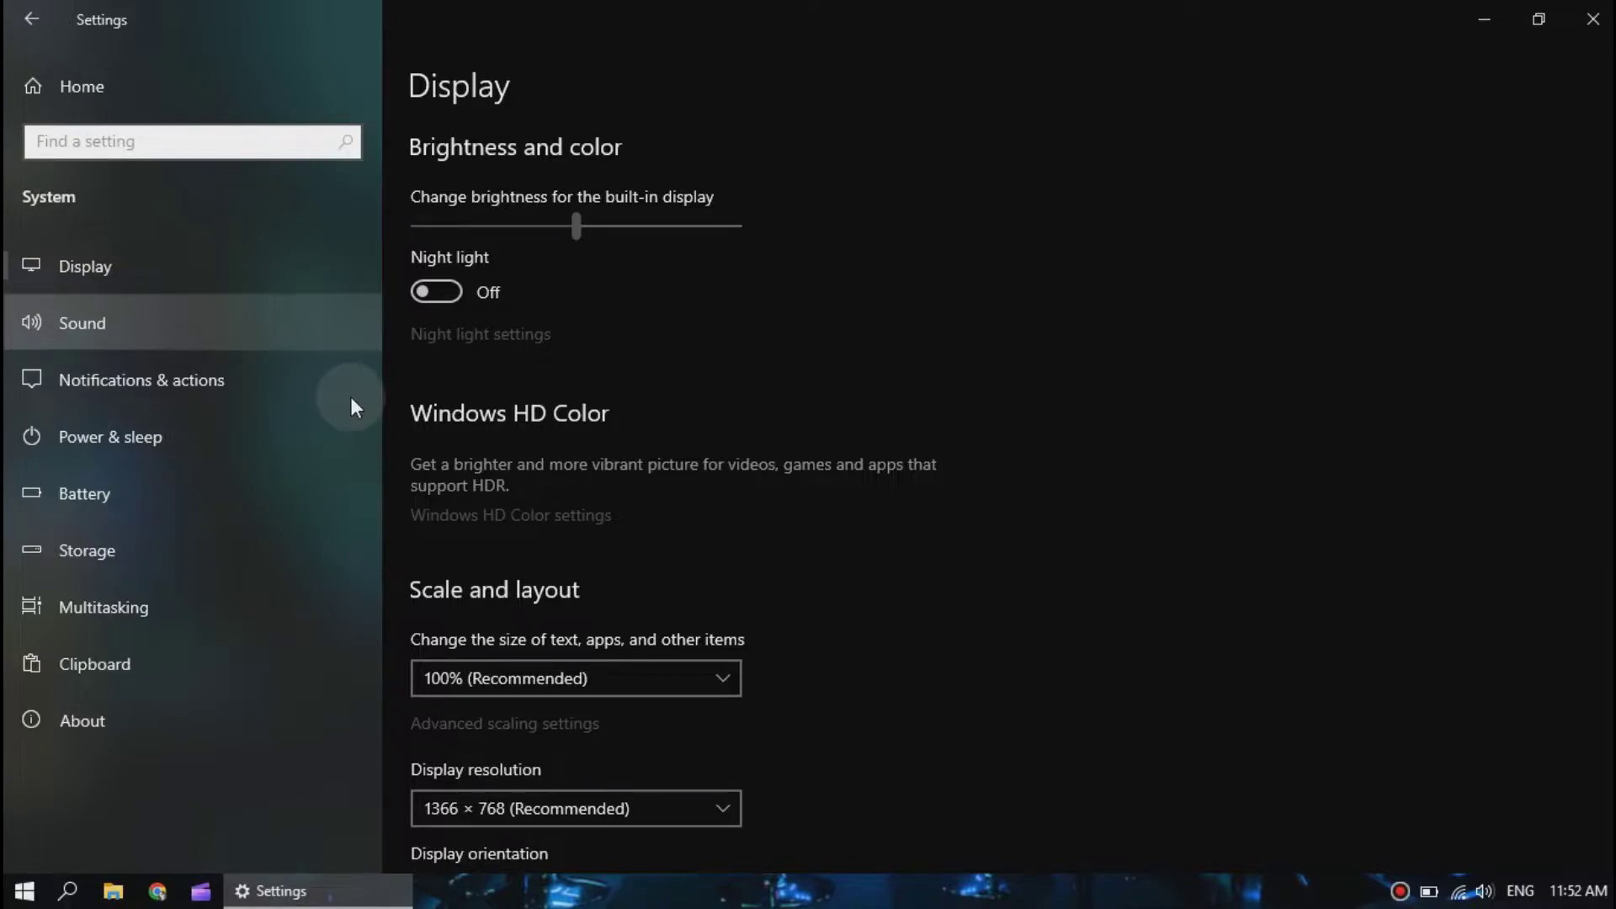
scroll(660, 437, down, 1)
scroll(690, 388, down, 3)
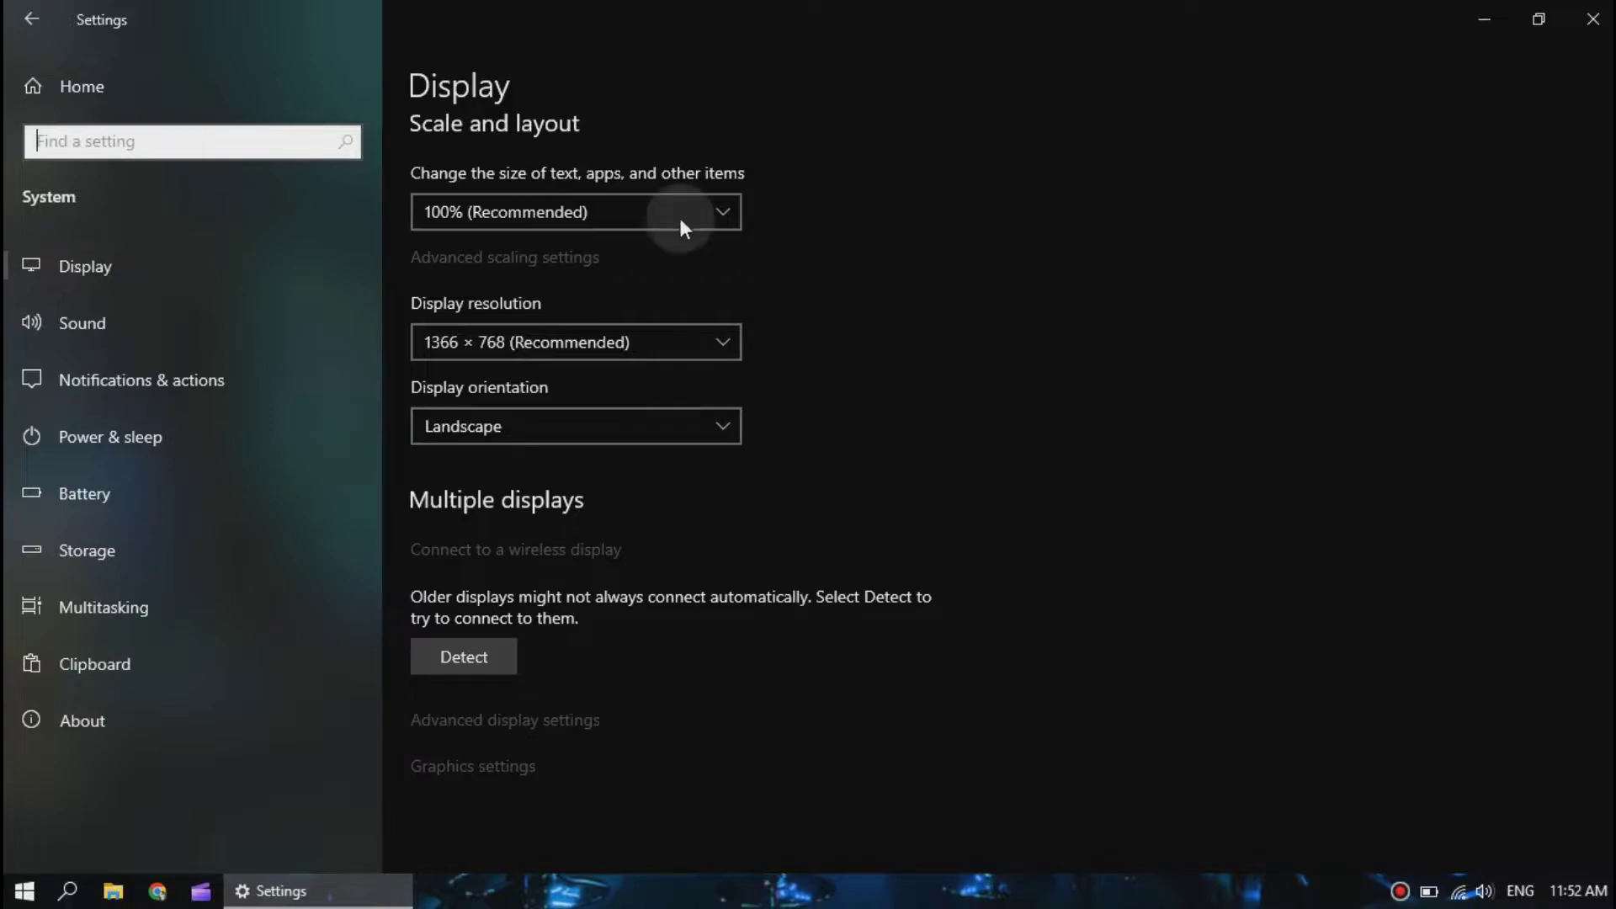
scroll(693, 568, up, 1)
scroll(592, 525, up, 2)
scroll(635, 350, down, 1)
scroll(632, 346, down, 2)
click(520, 765)
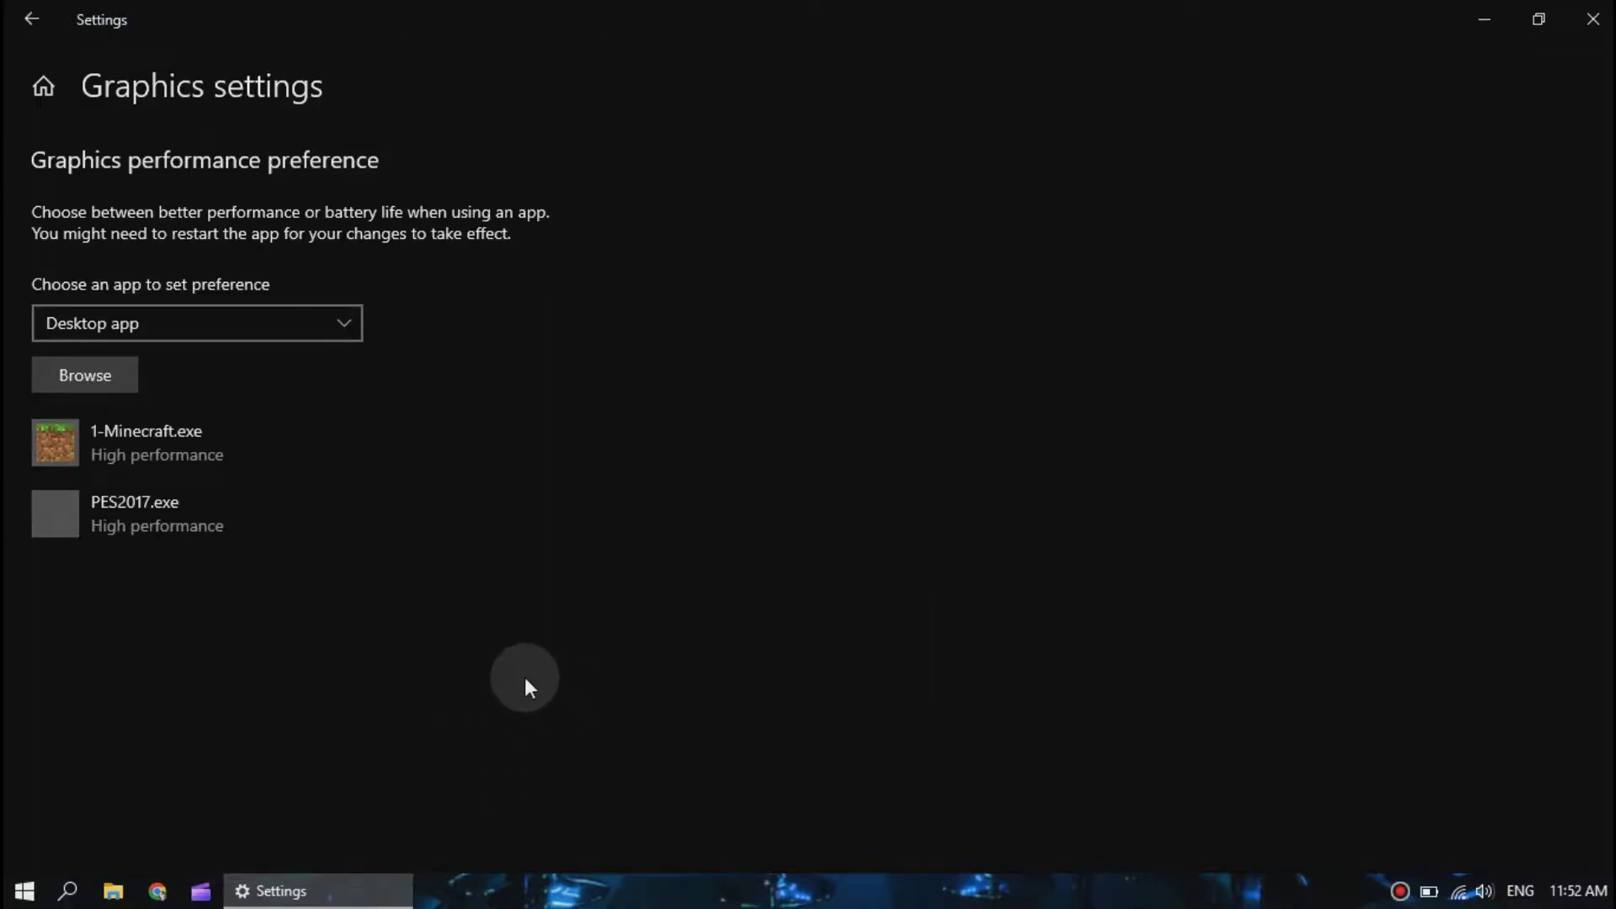
Check the existing PES2017.exe entry and keep it at High performance
click(213, 542)
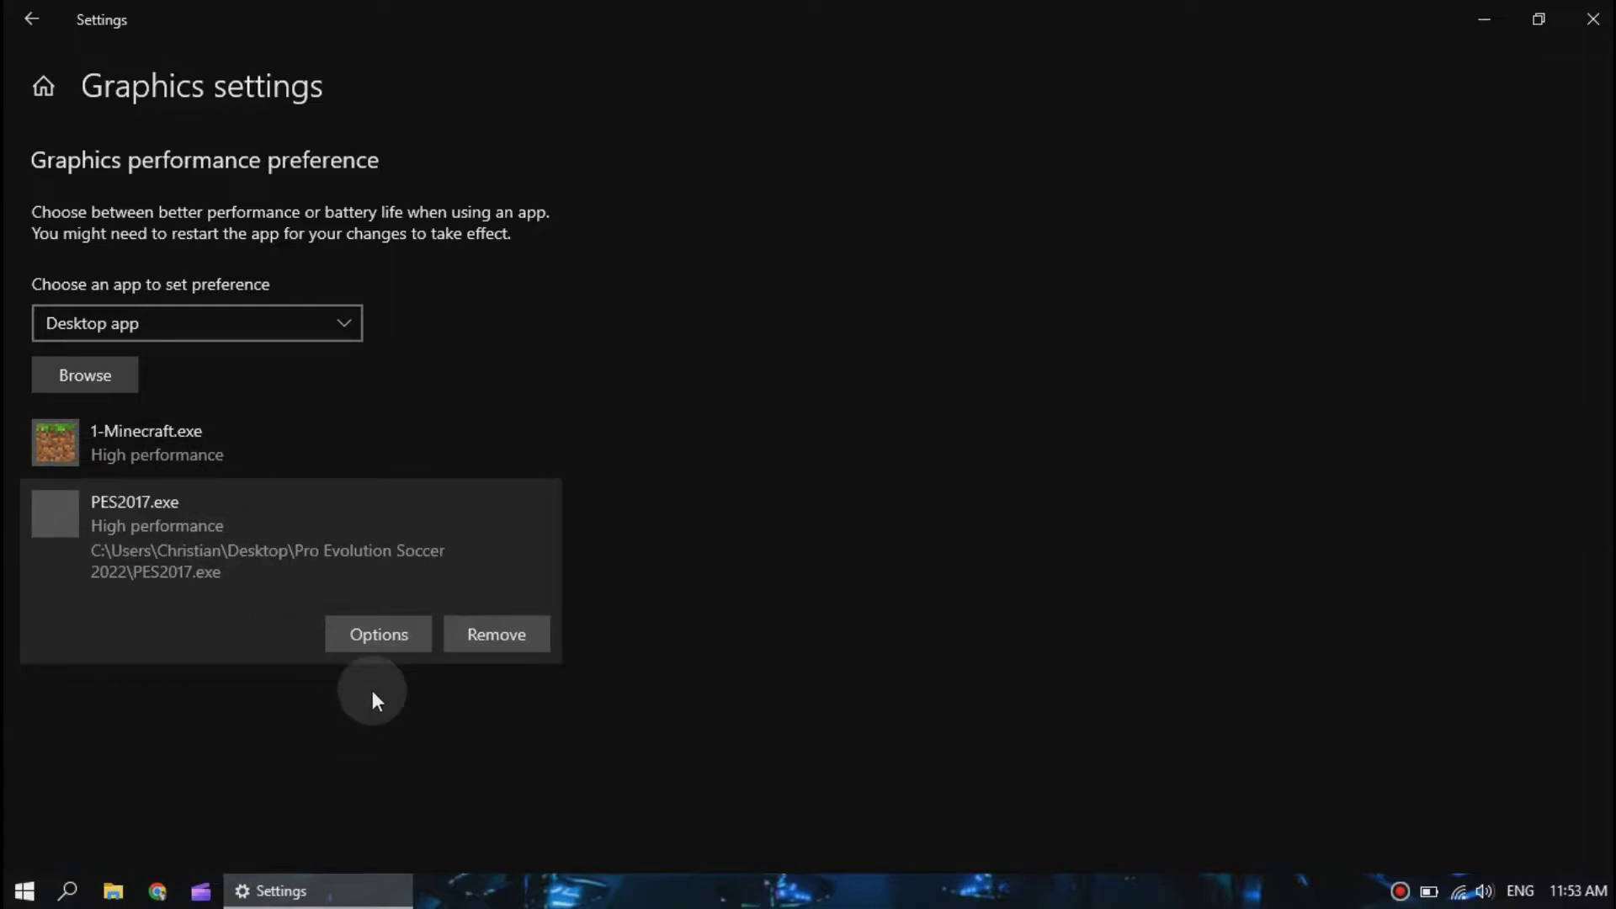
click(359, 638)
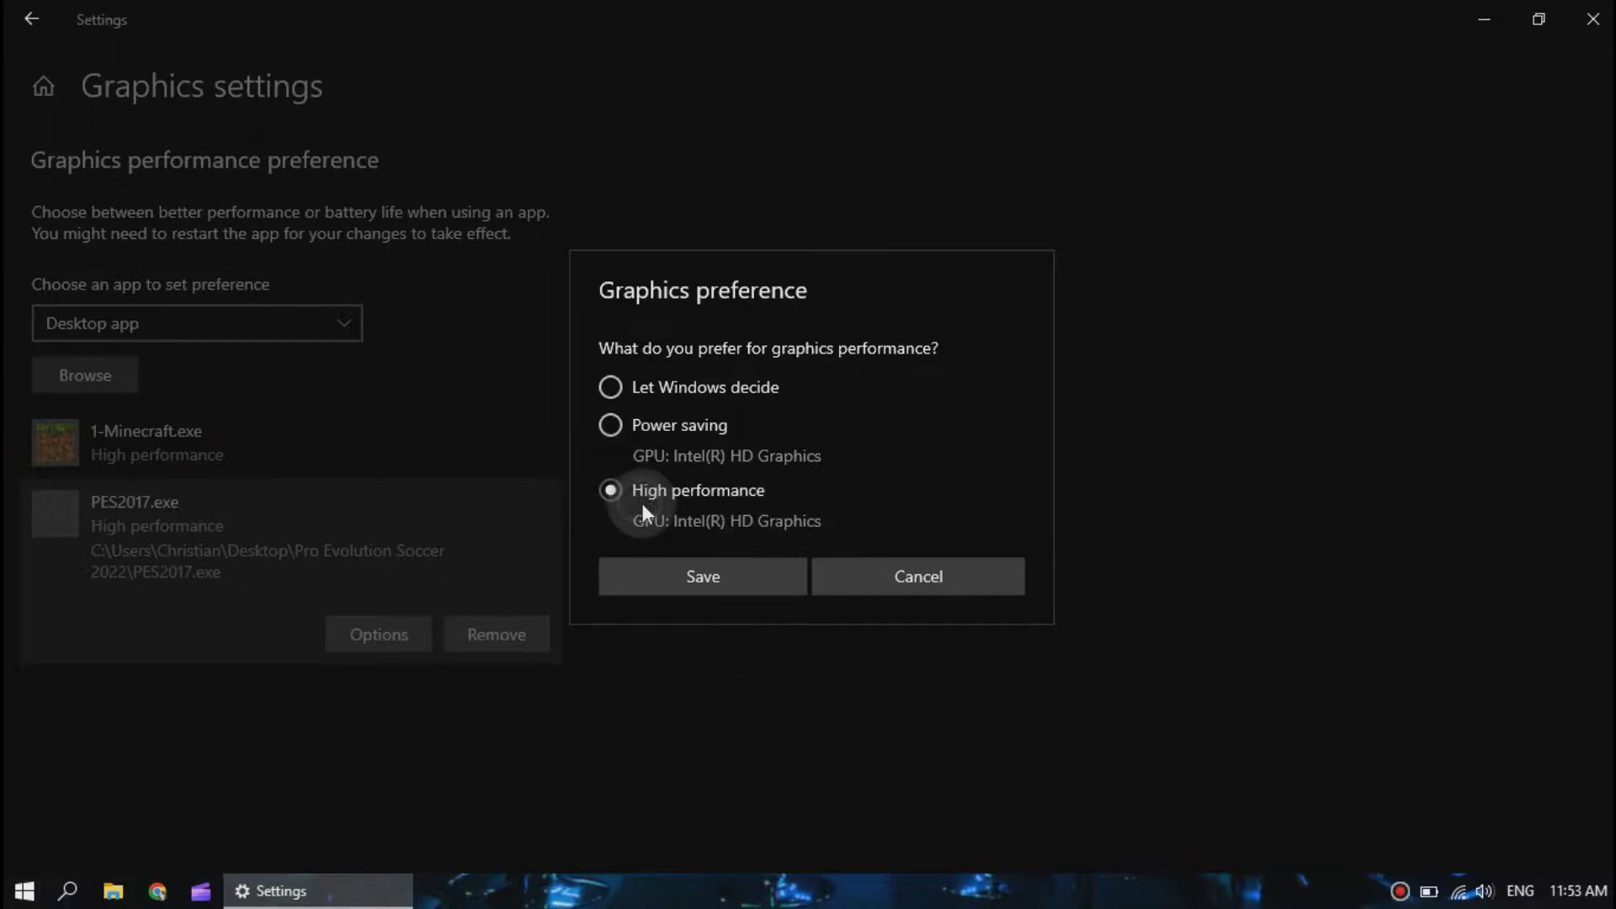
click(687, 586)
Add PES2017.exe from Desktop > Pro Evolution Soccer 2021 to the graphics list
click(110, 373)
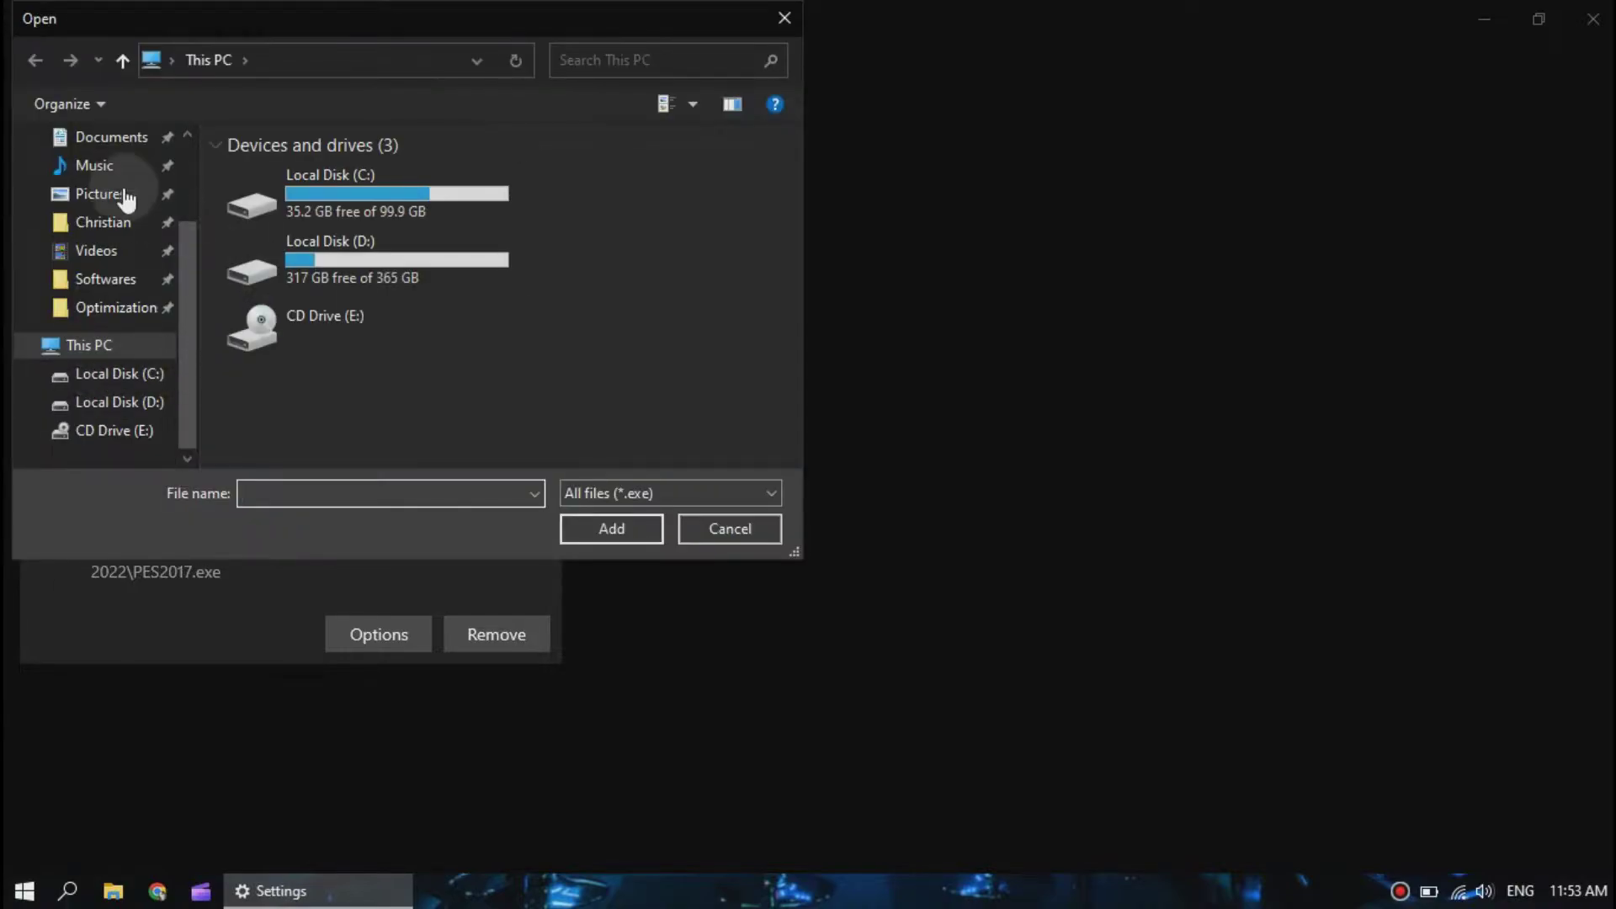
scroll(127, 208, up, 2)
scroll(120, 233, up, 2)
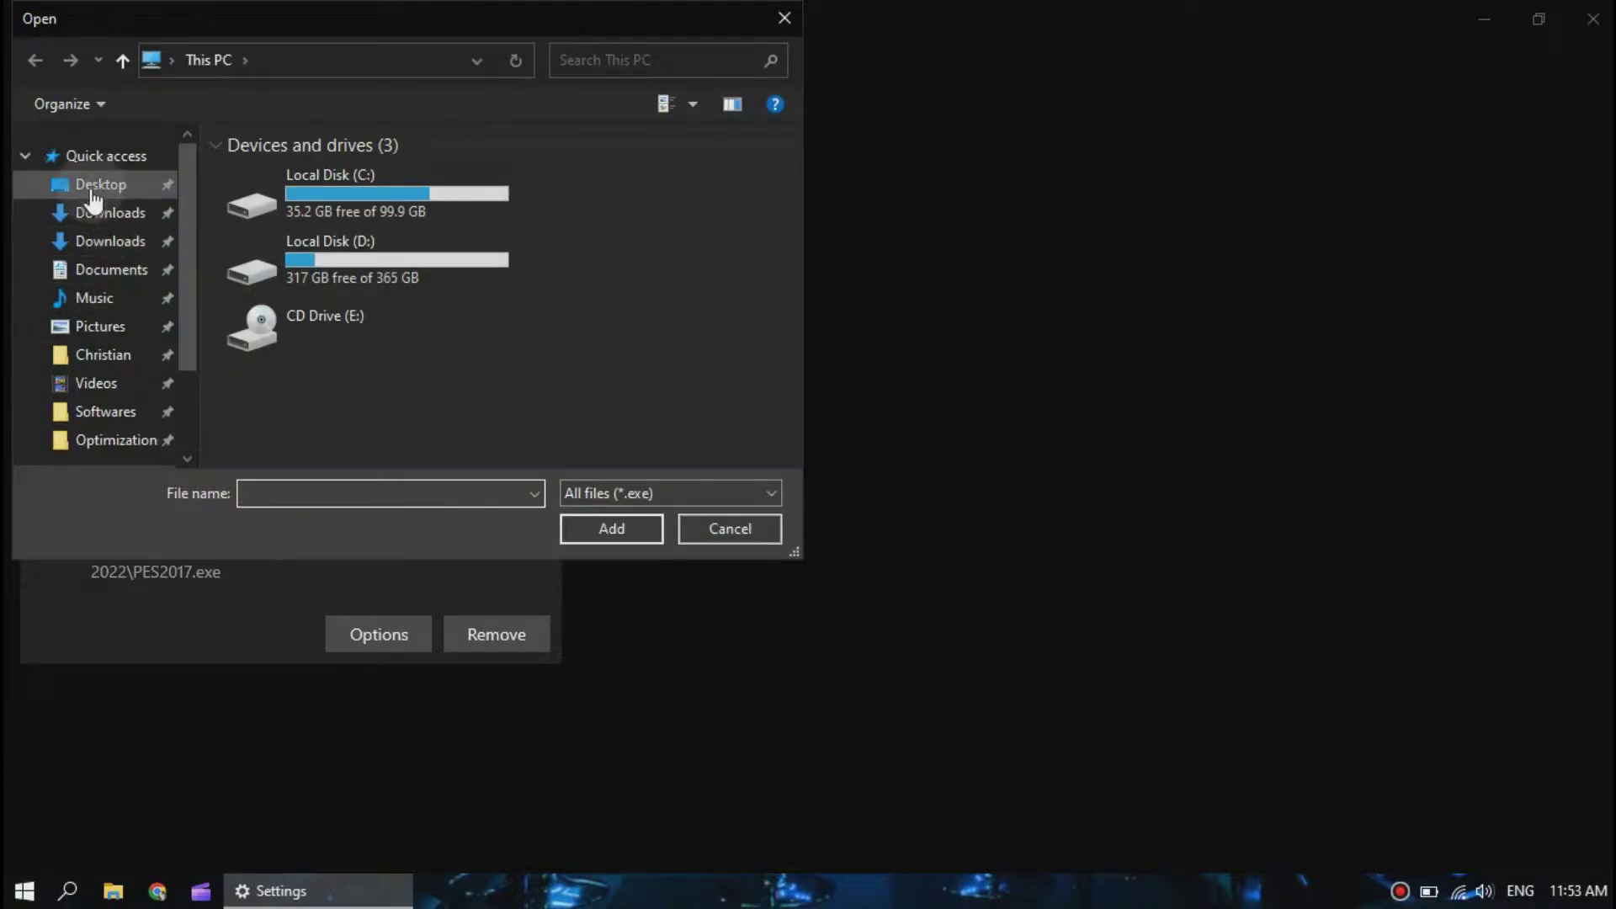
click(101, 185)
double_click(292, 227)
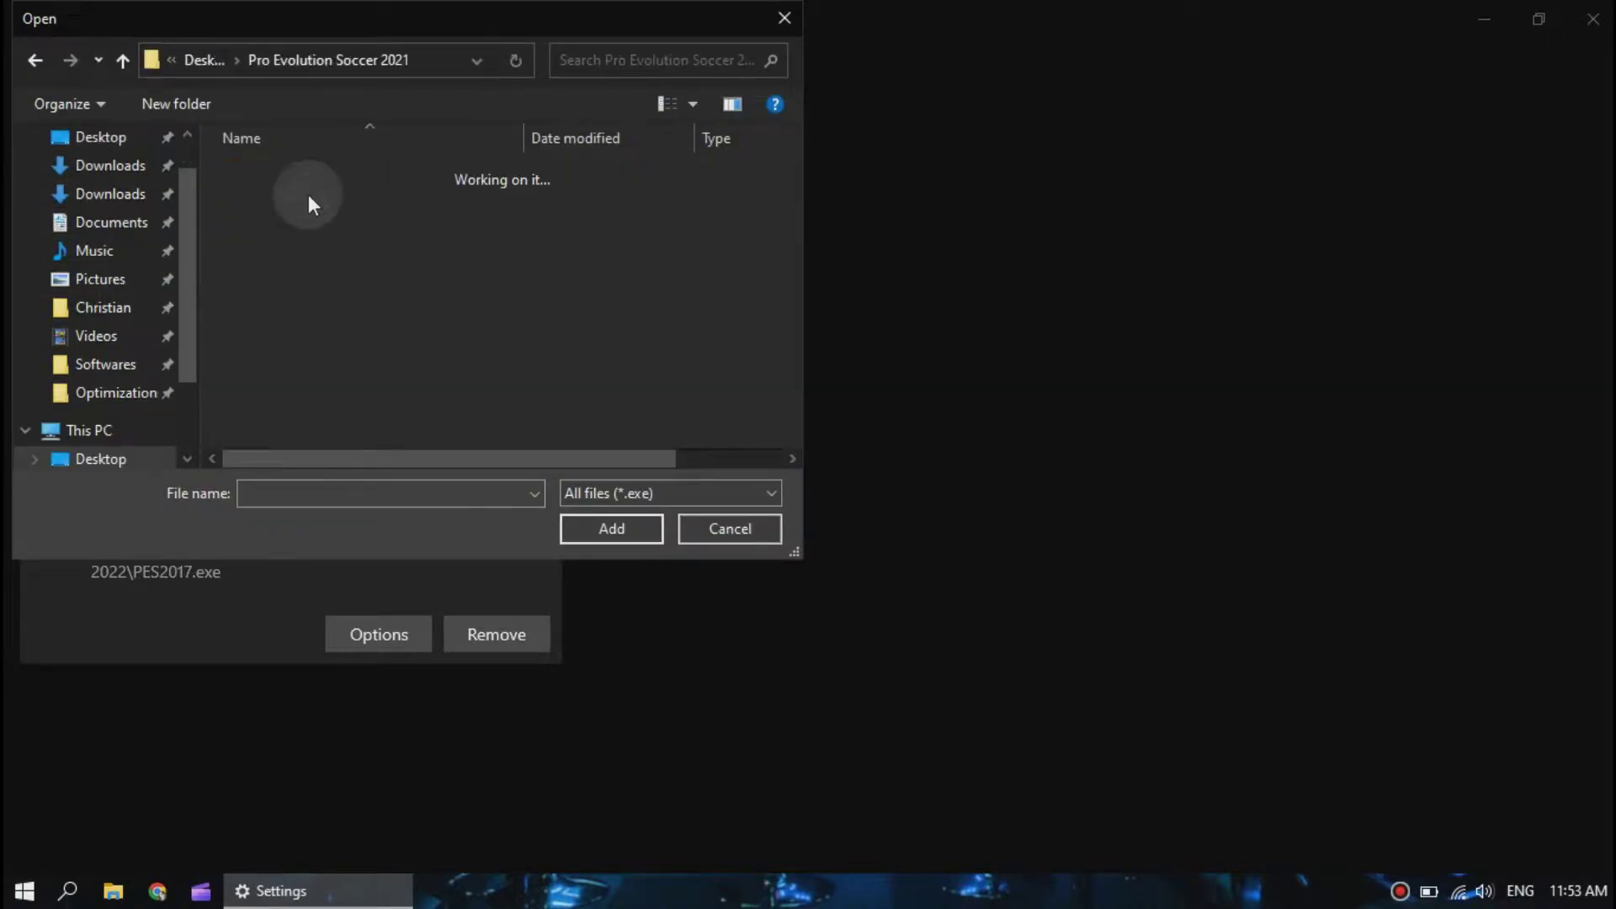
click(315, 294)
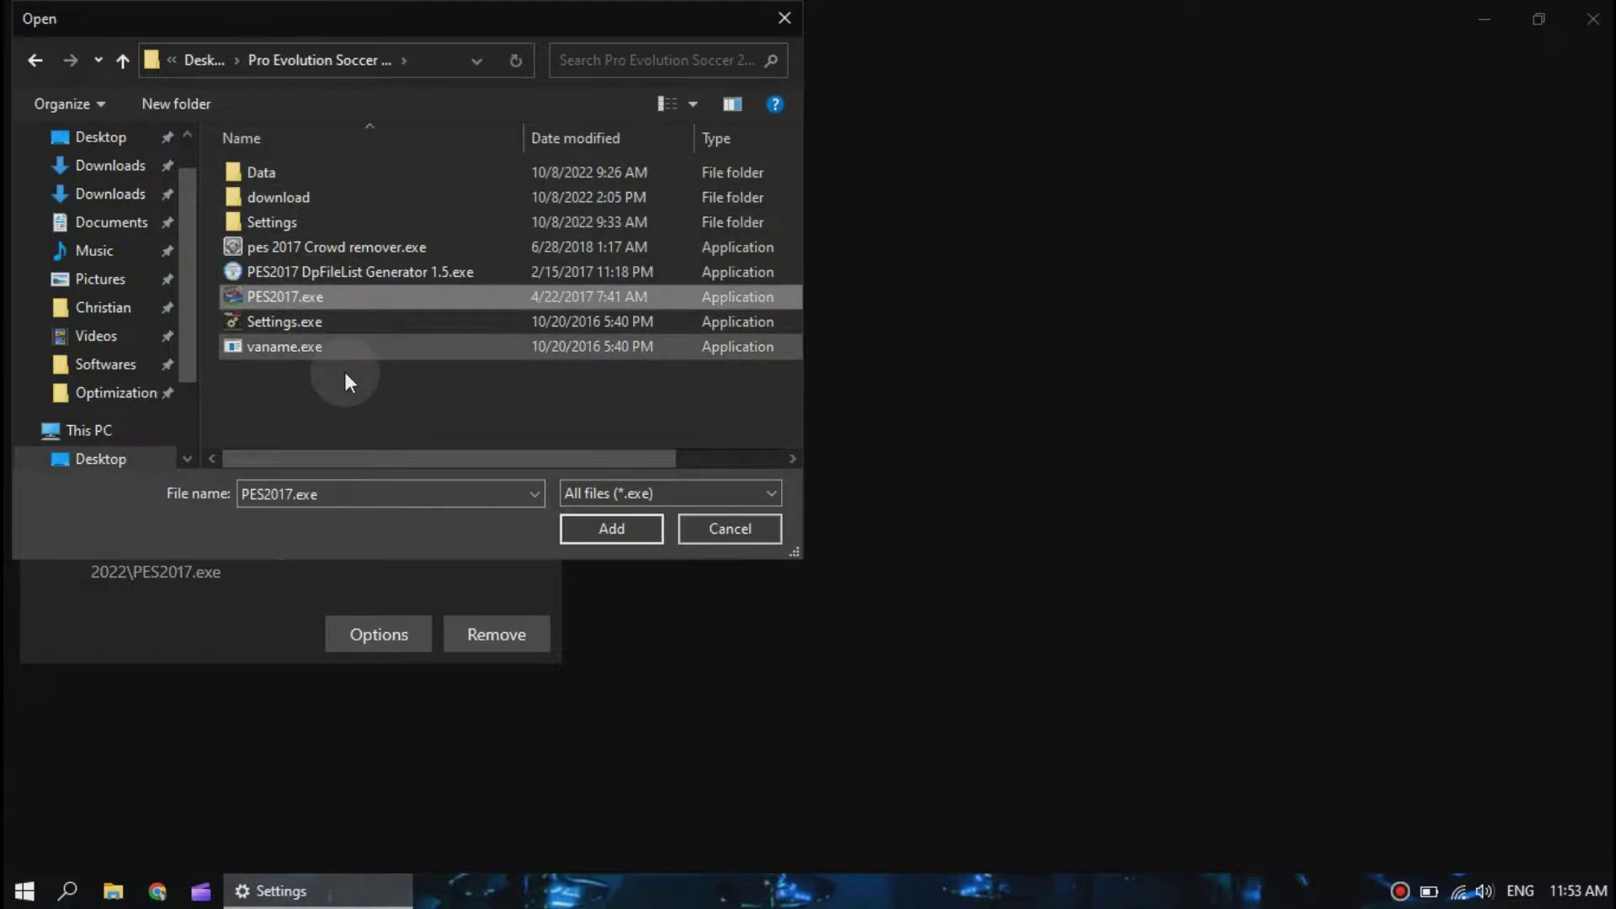
click(610, 530)
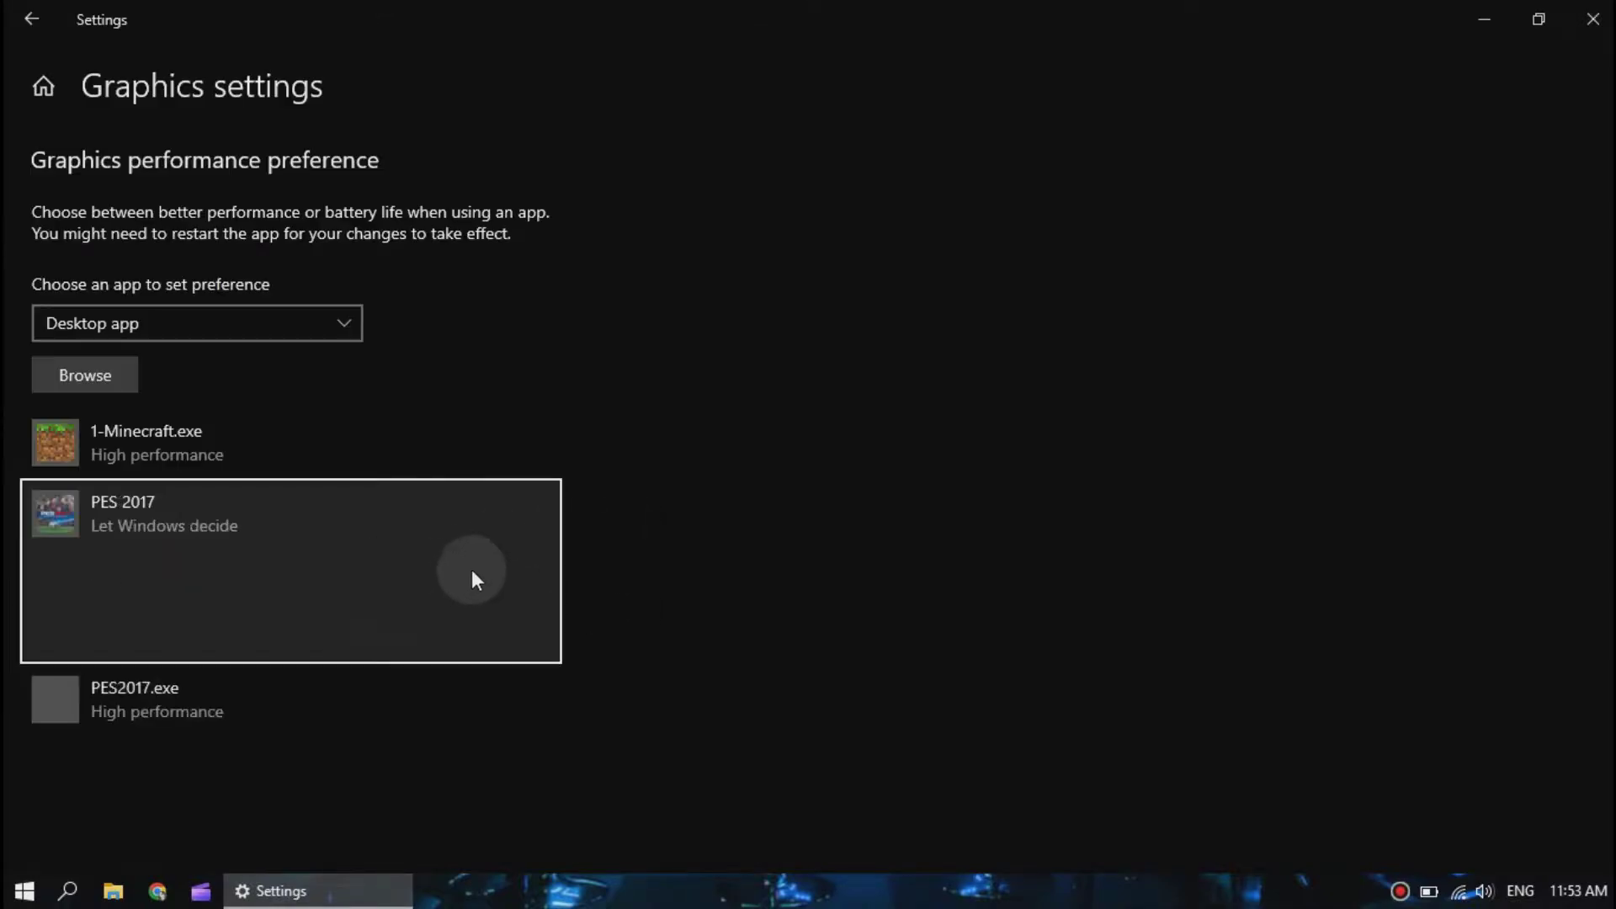
Set the new PES 2017 entry to High performance, save it, and return to Display
click(379, 638)
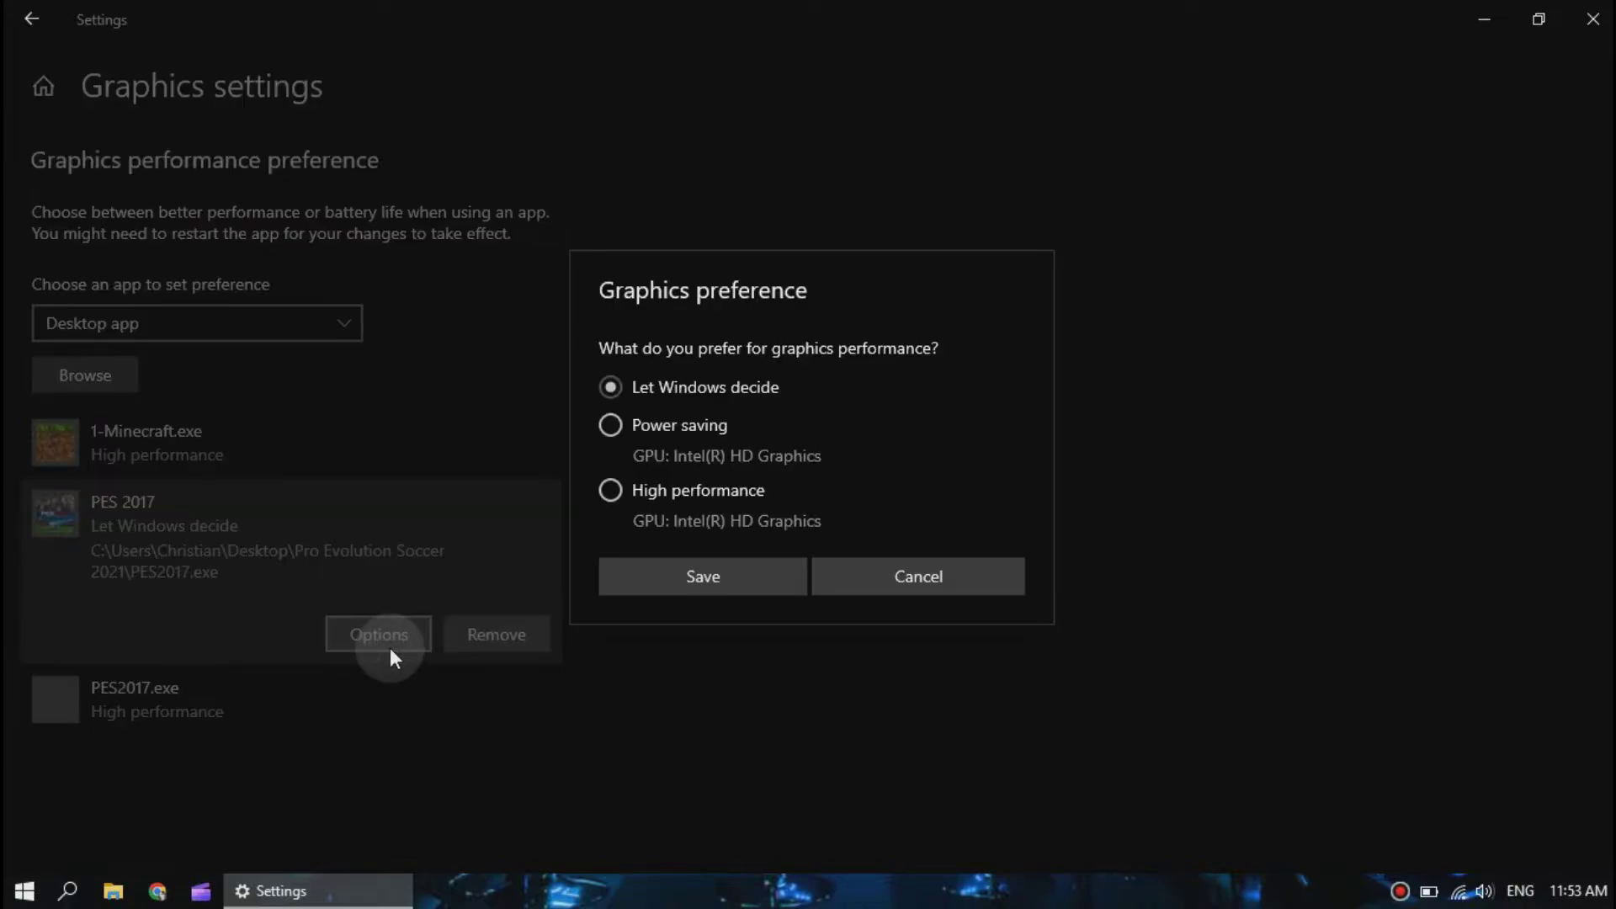
click(649, 487)
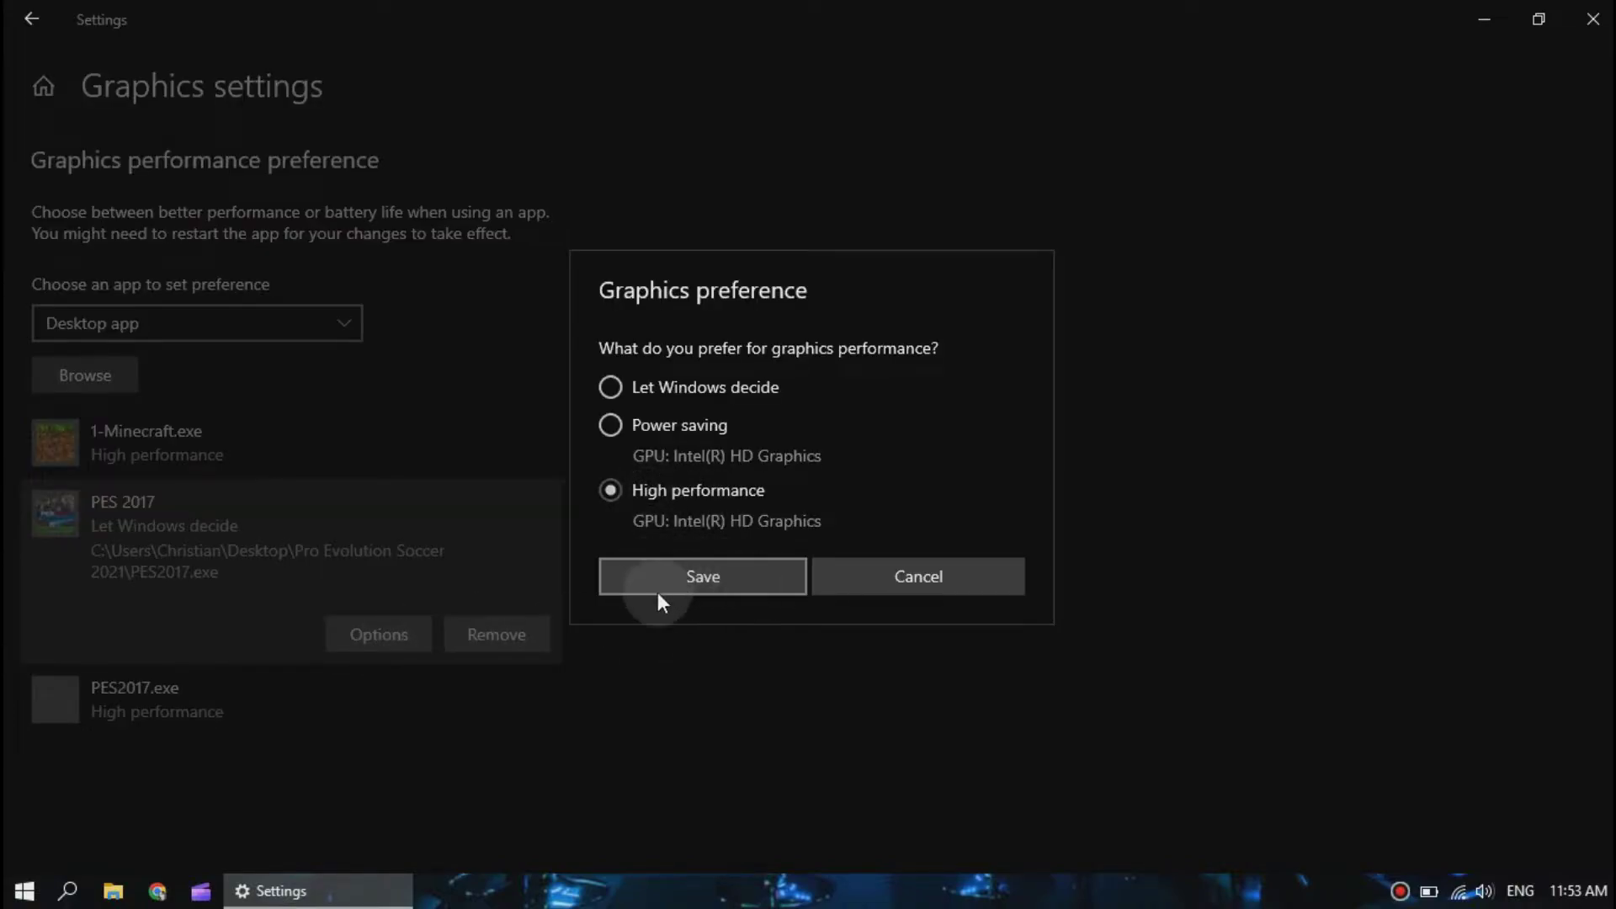
click(717, 575)
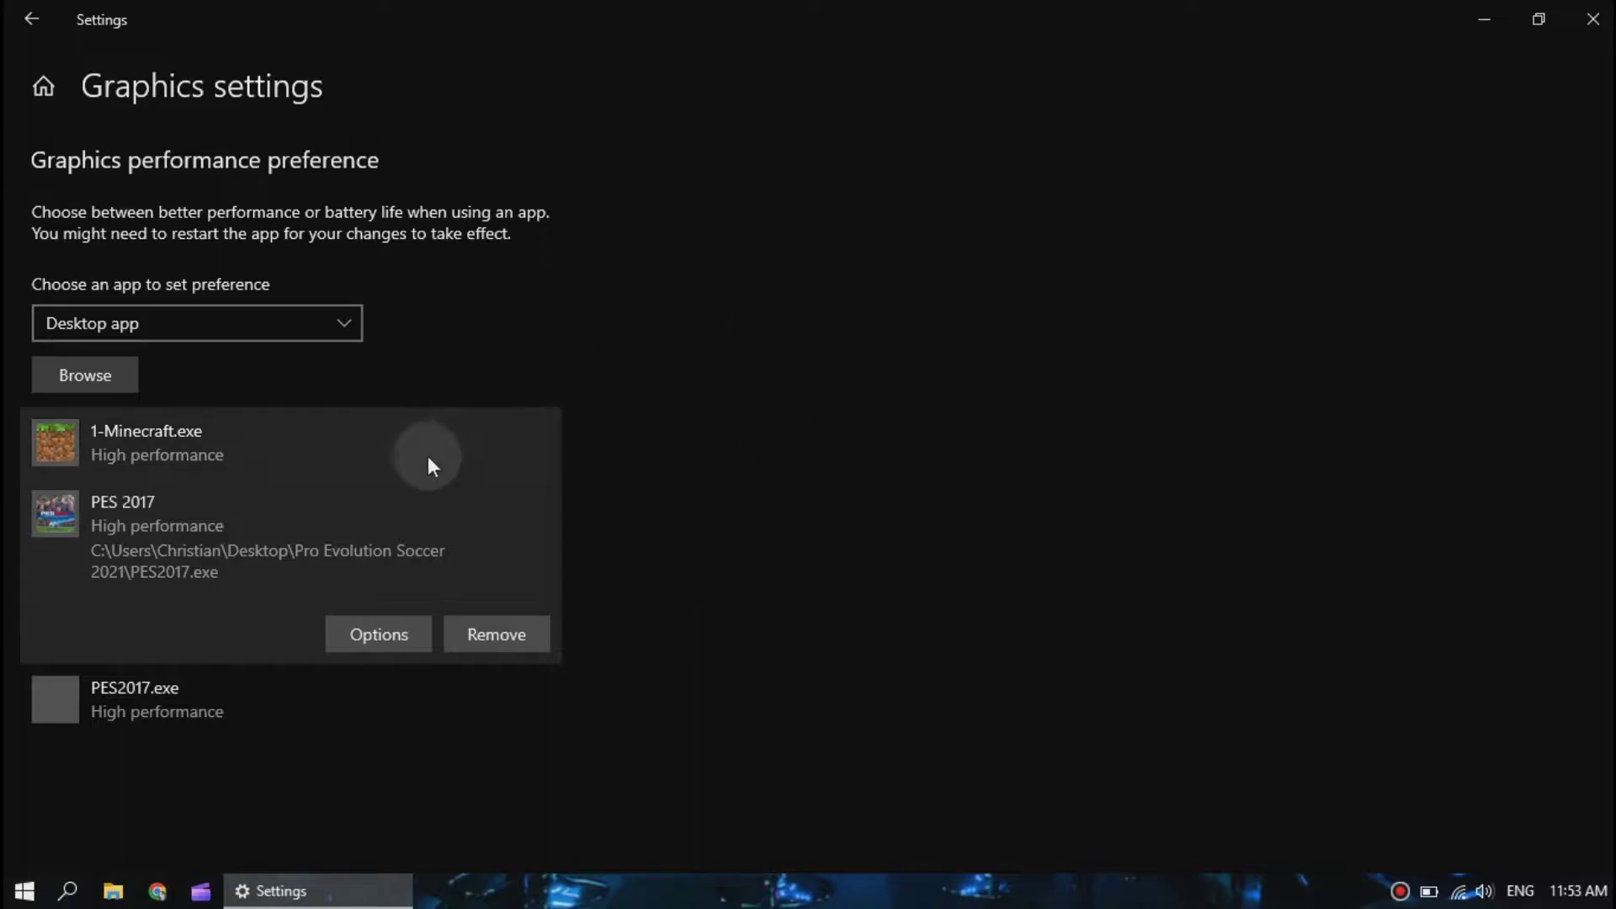
click(22, 23)
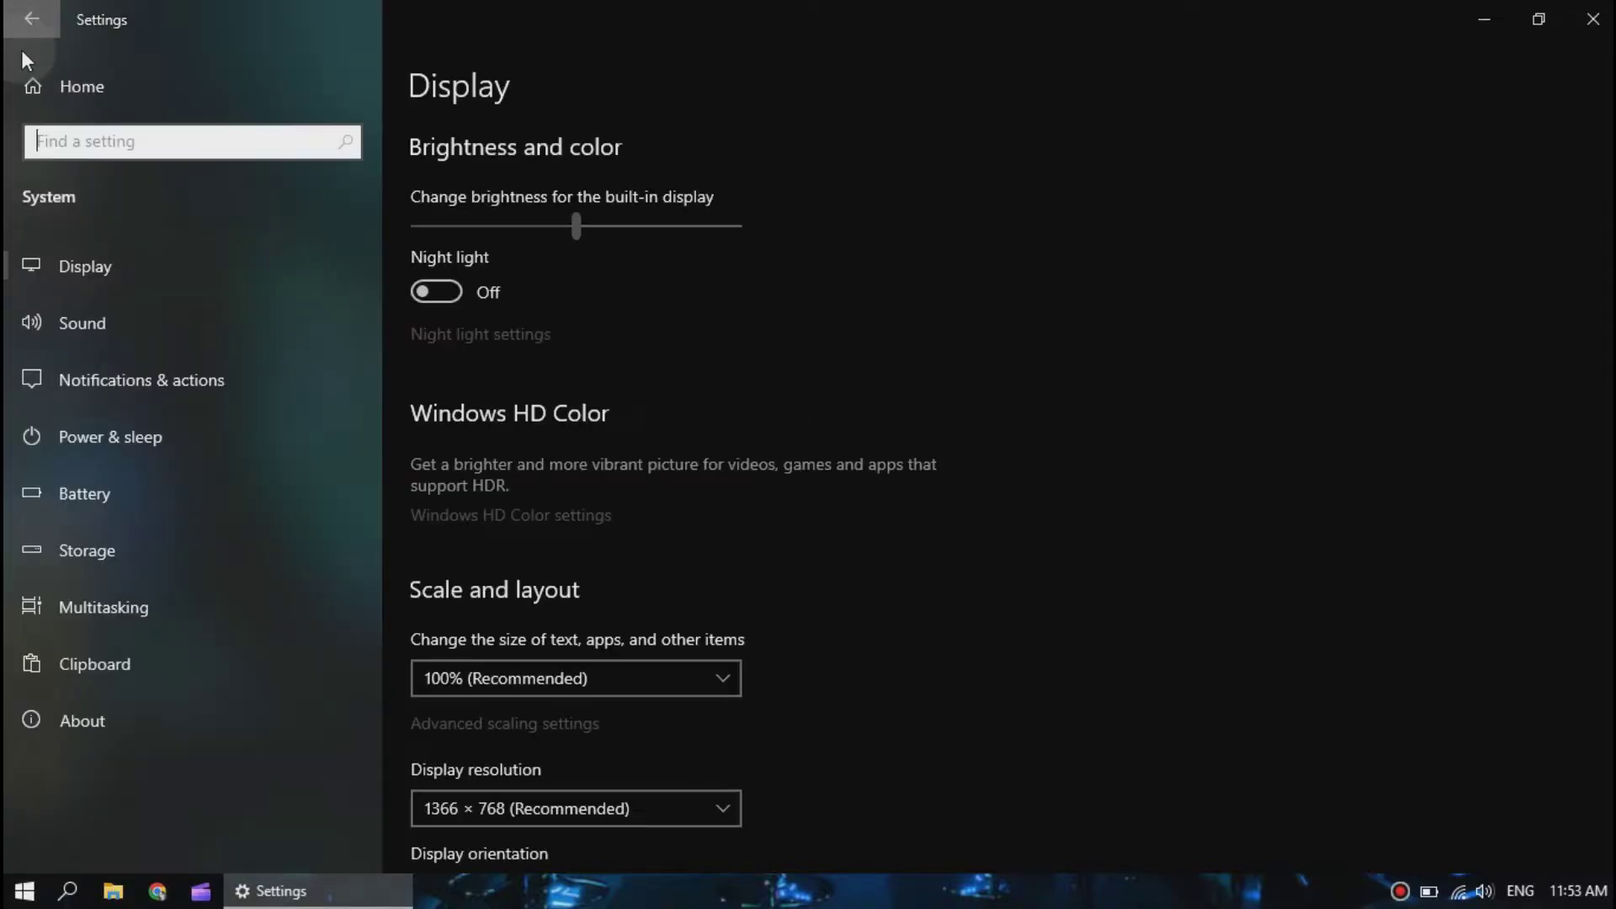
scroll(530, 463, down, 5)
scroll(531, 463, up, 5)
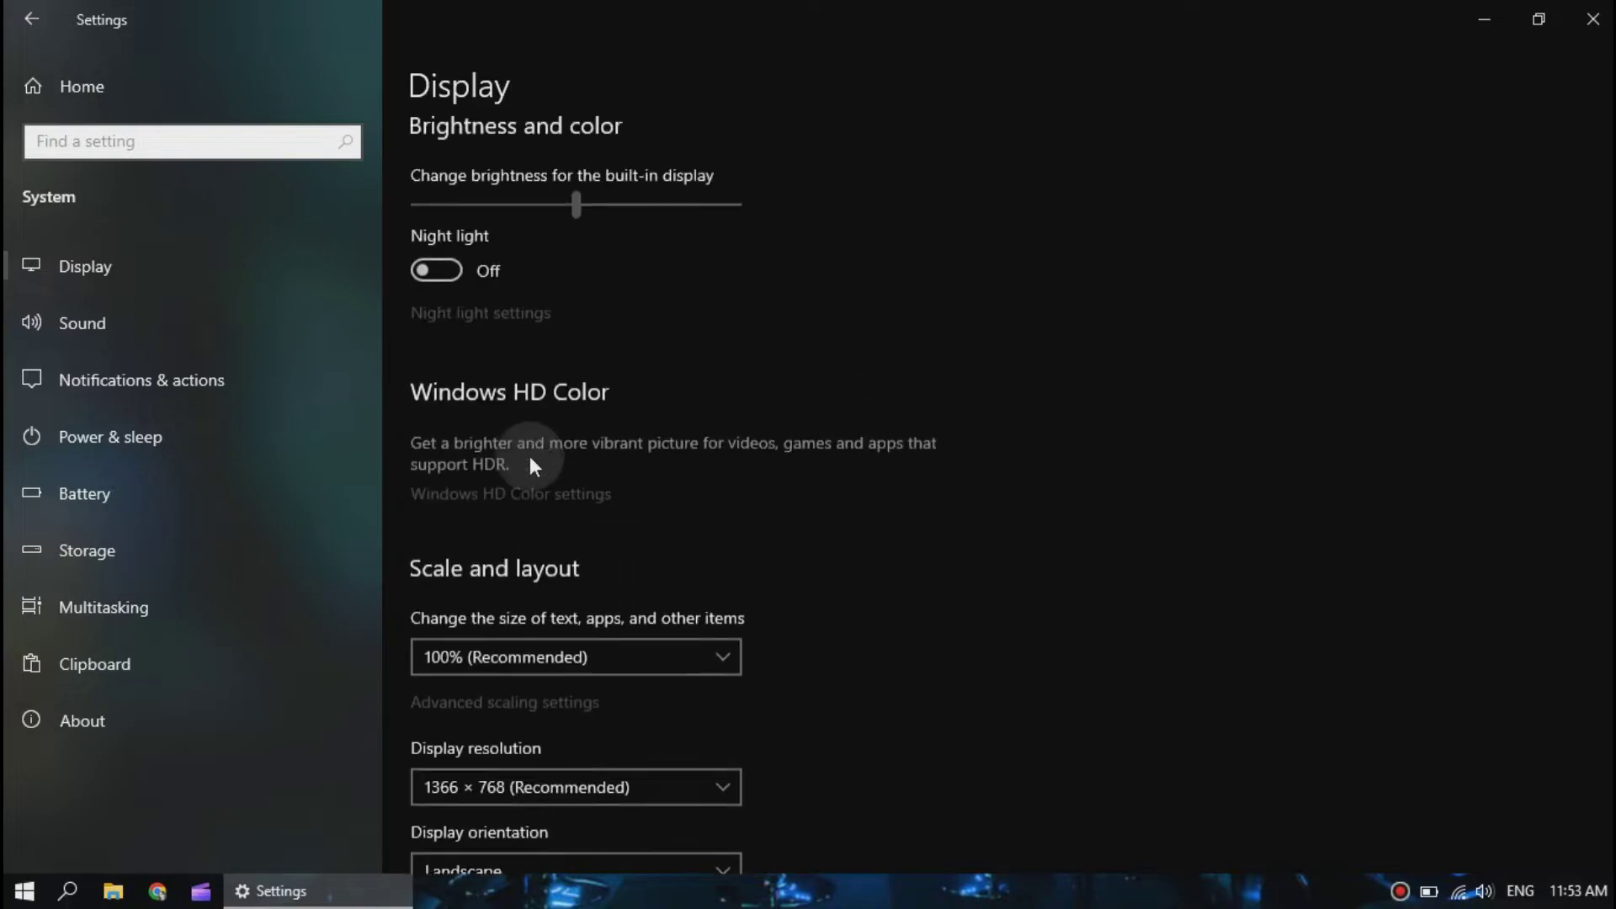
Open Notifications & actions, leaving notifications from apps and other senders off
click(99, 383)
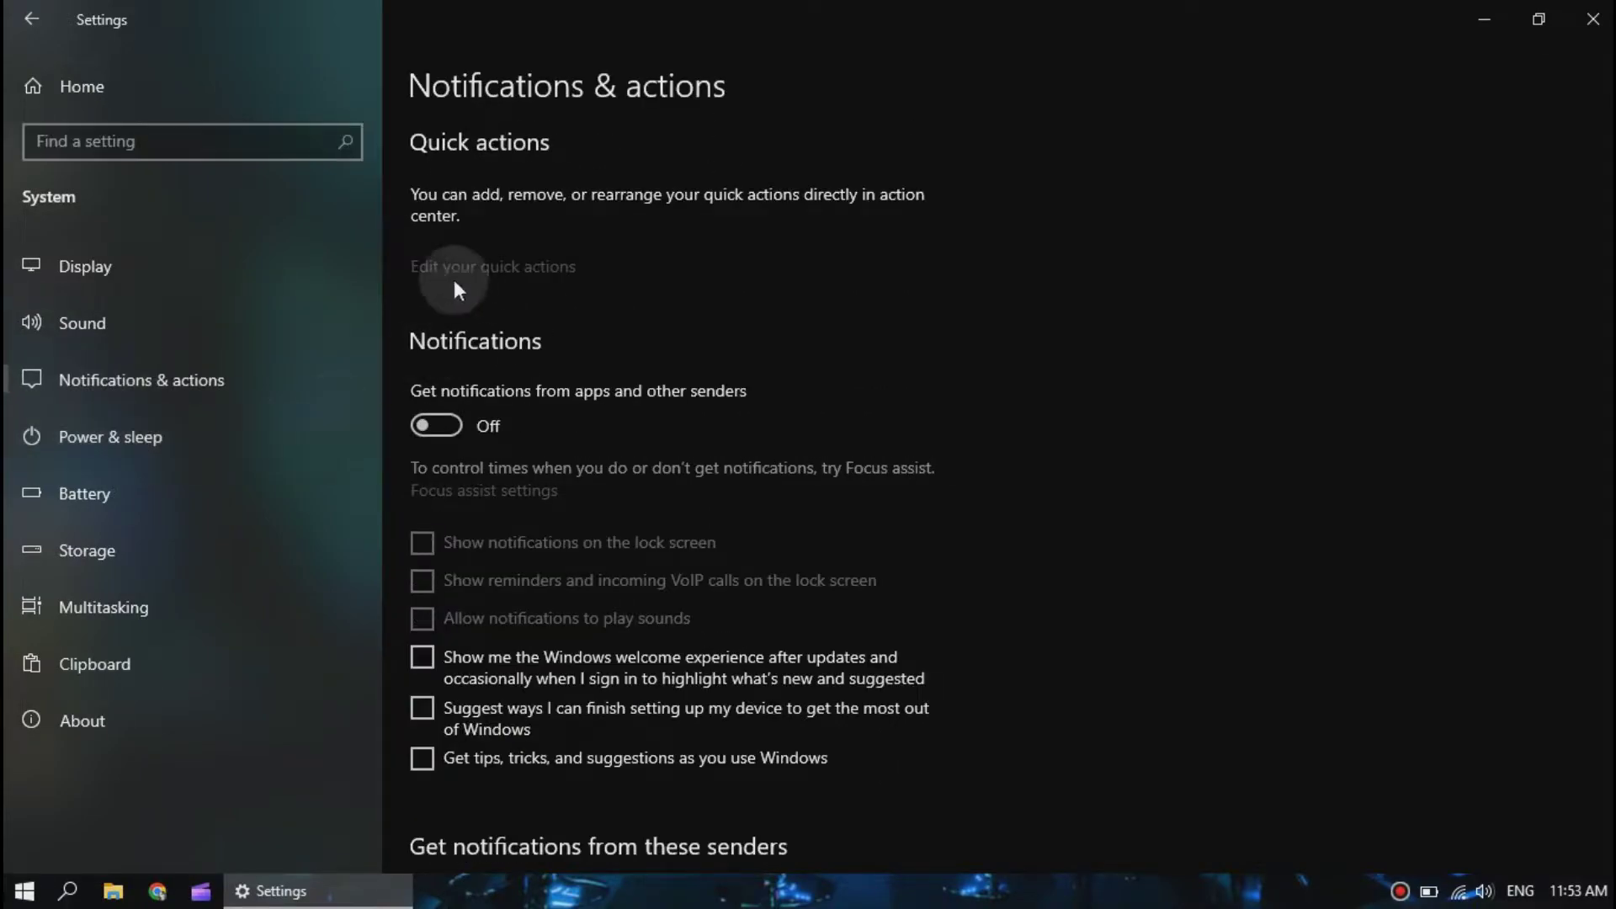
scroll(438, 348, down, 1)
scroll(595, 391, down, 2)
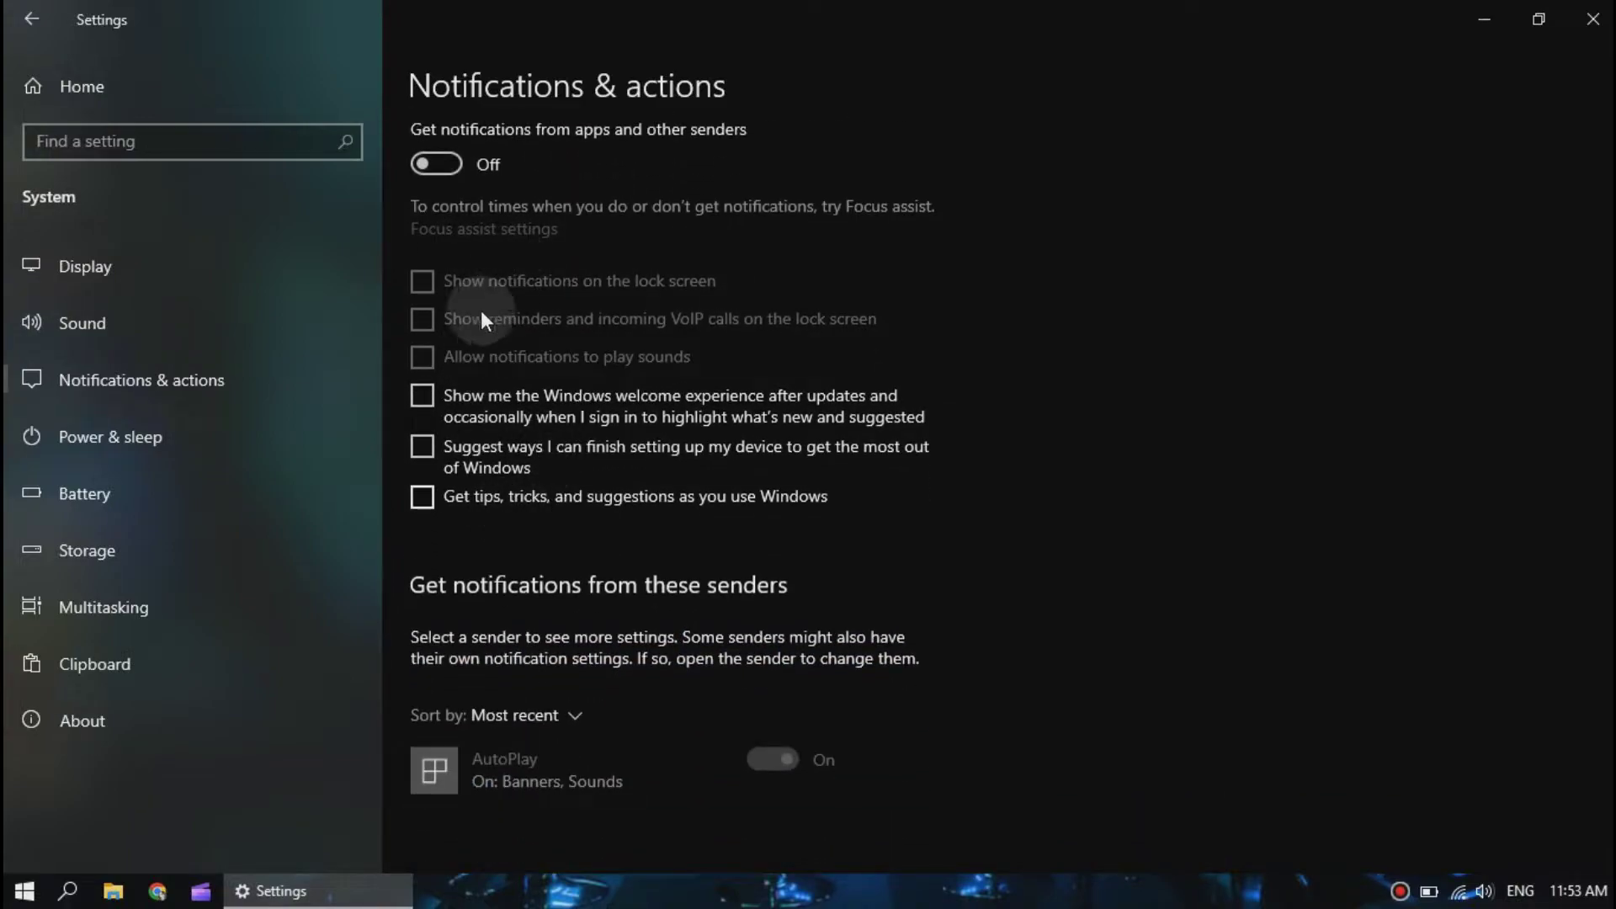
scroll(717, 579, down, 1)
scroll(572, 428, up, 2)
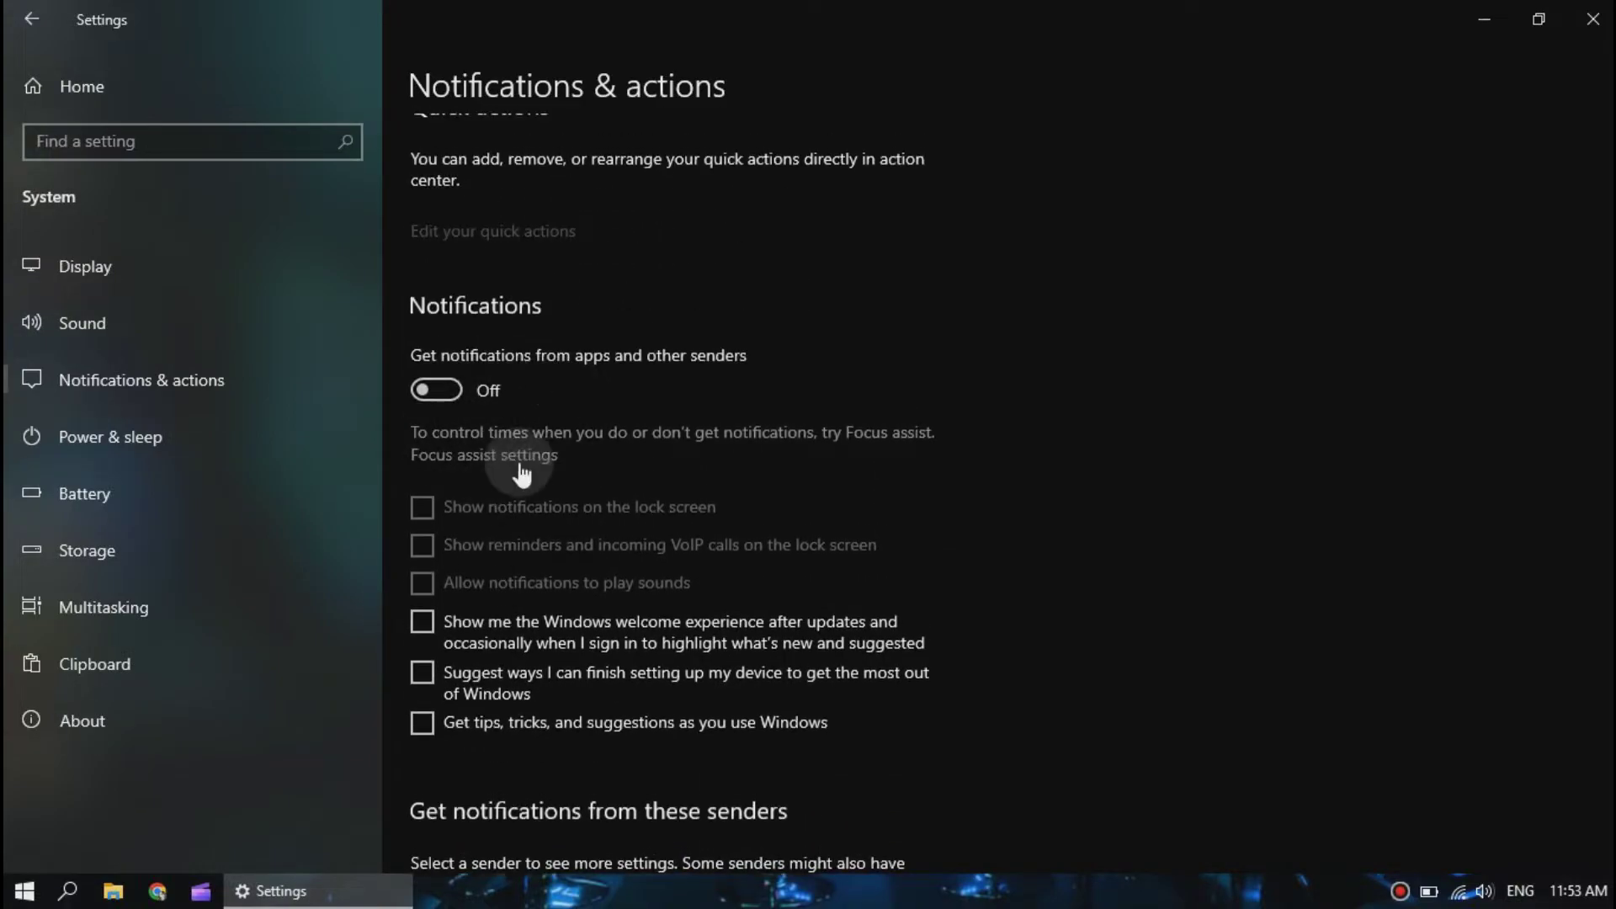
scroll(525, 466, up, 1)
click(428, 431)
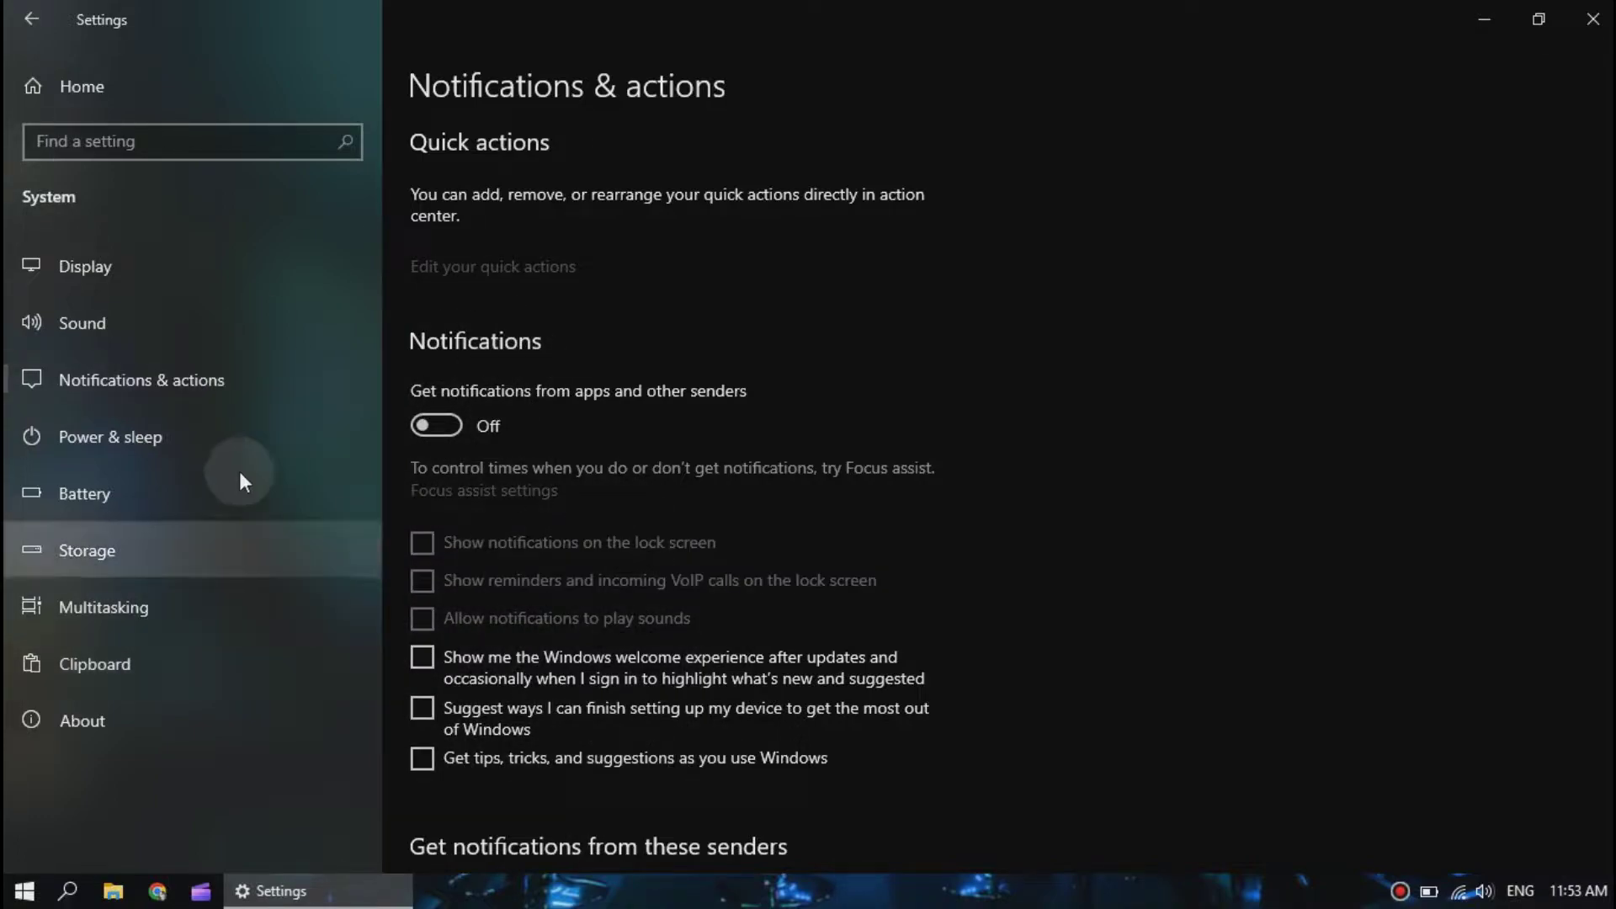
Open Battery (65% charge) and switch battery saver on, then back off
click(84, 513)
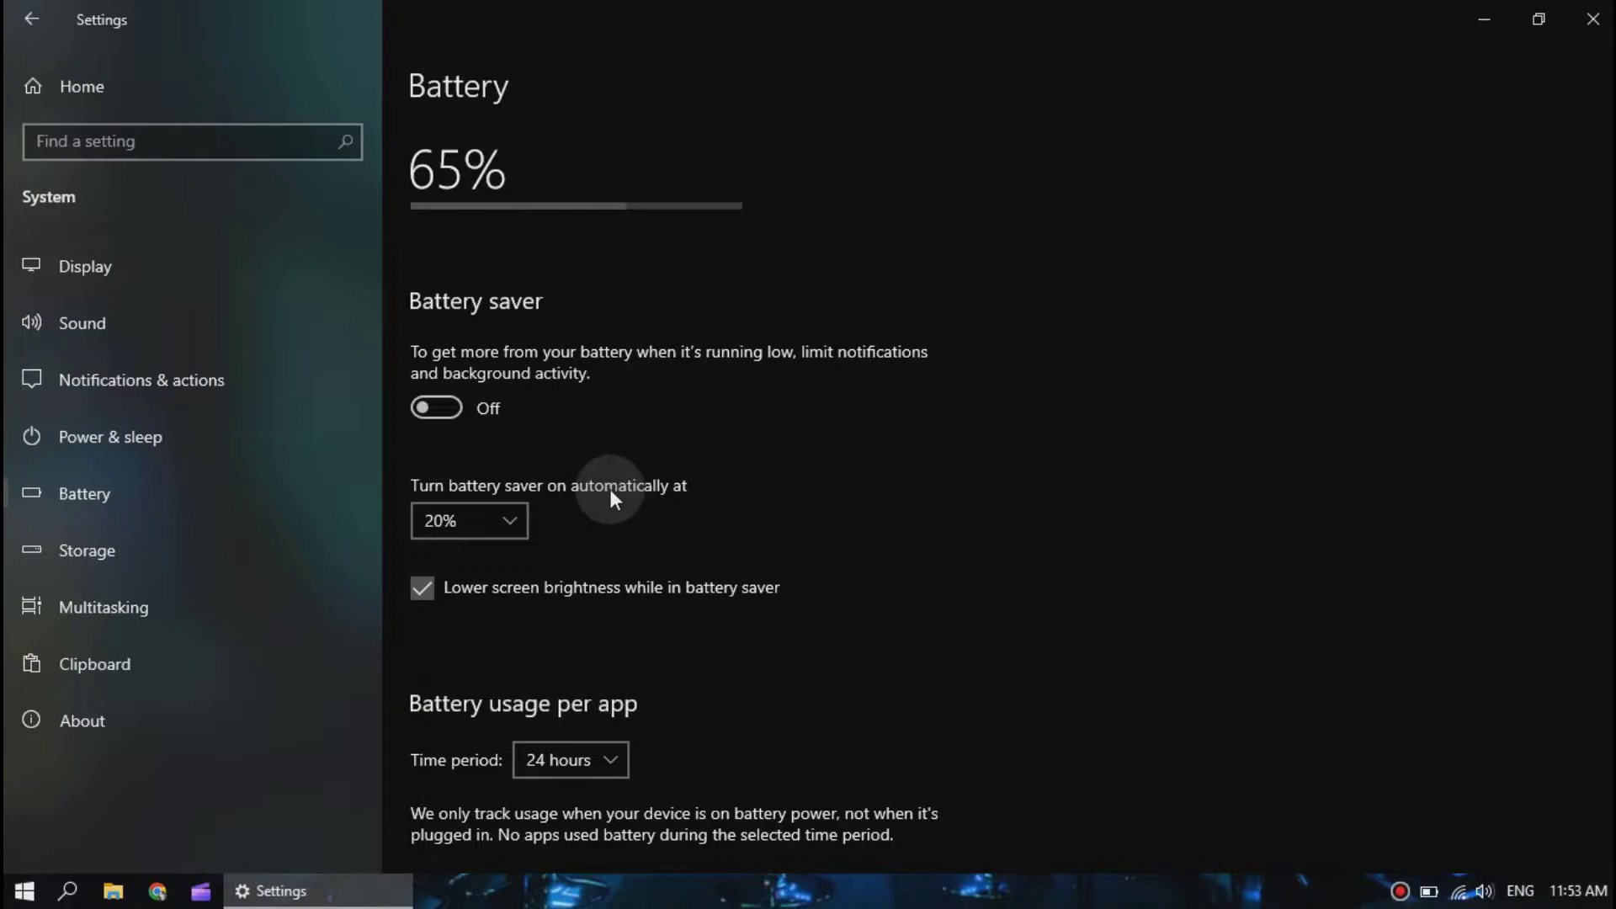
scroll(610, 489, down, 1)
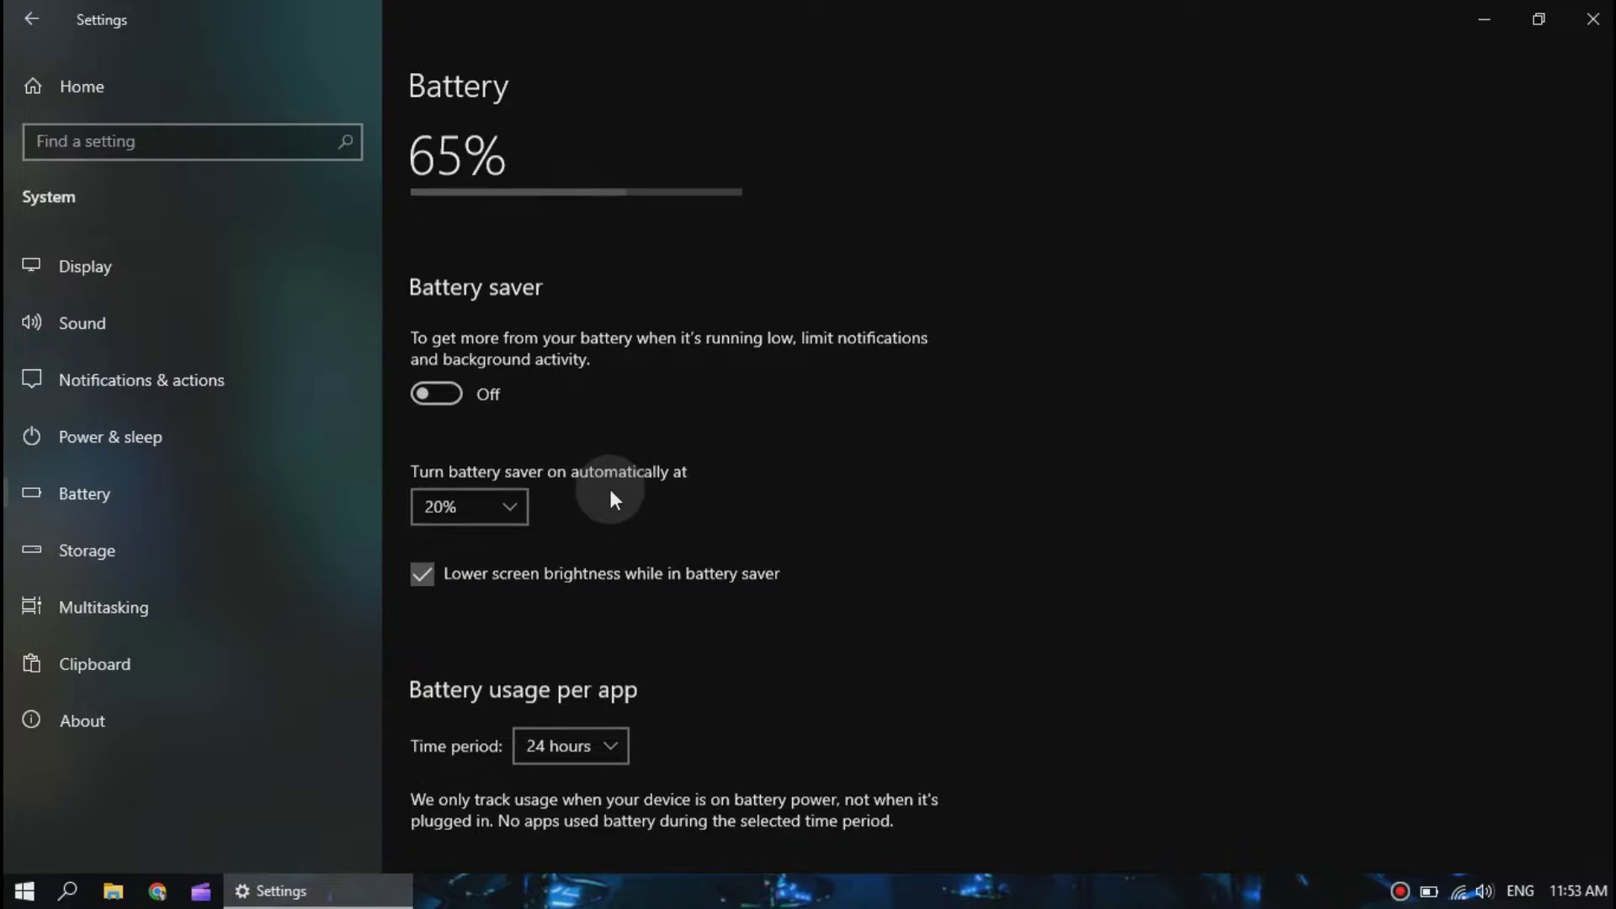
scroll(619, 419, up, 1)
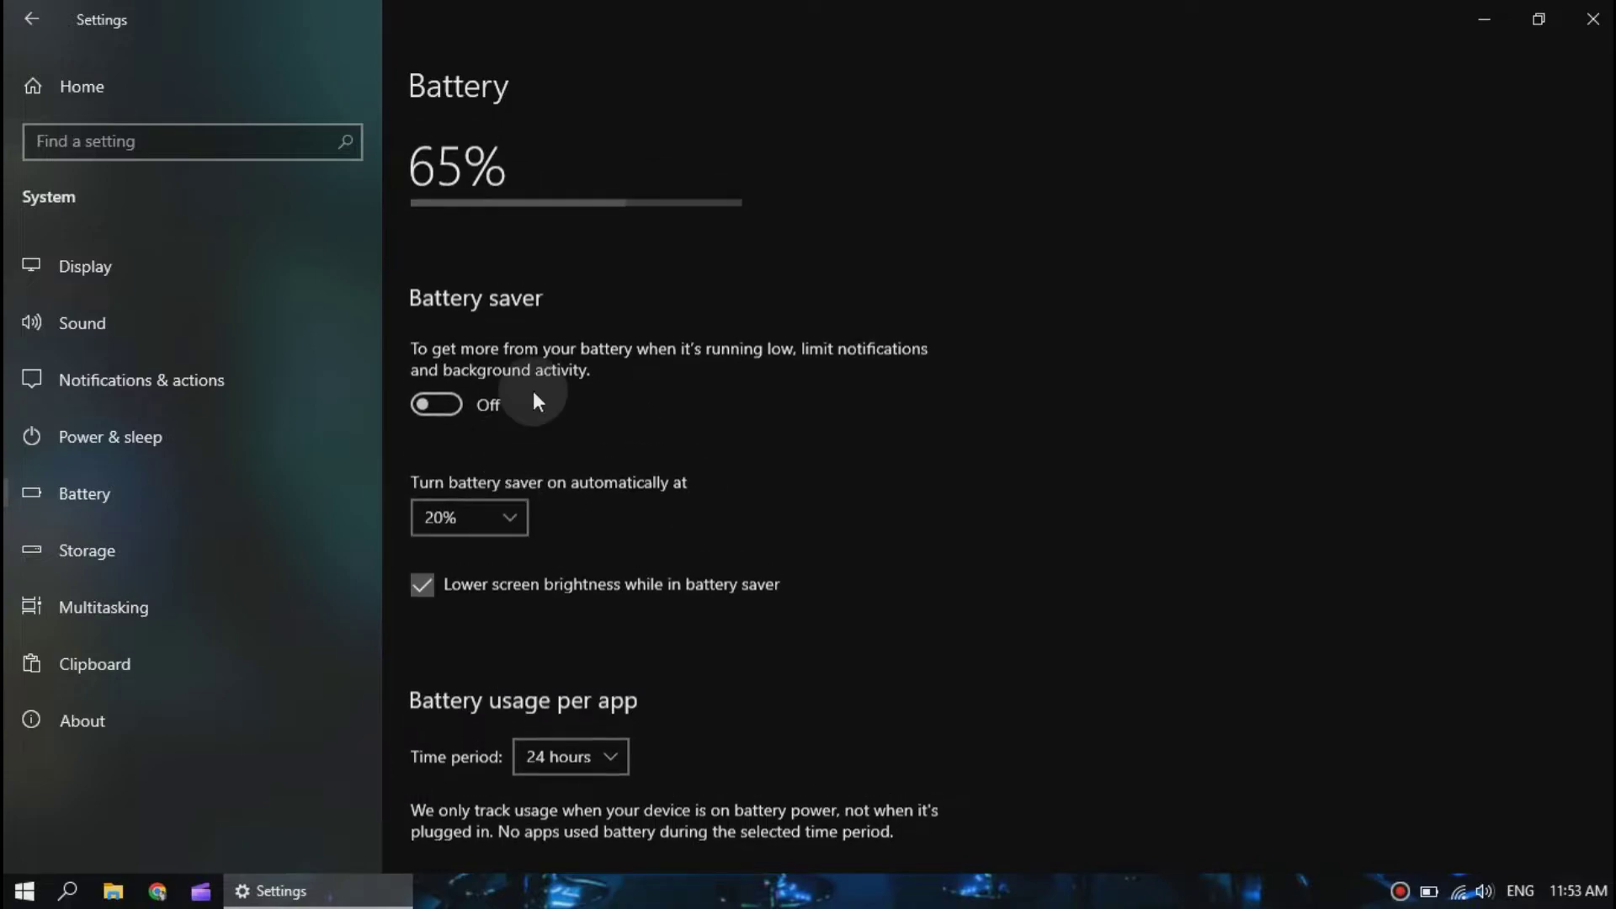
click(438, 413)
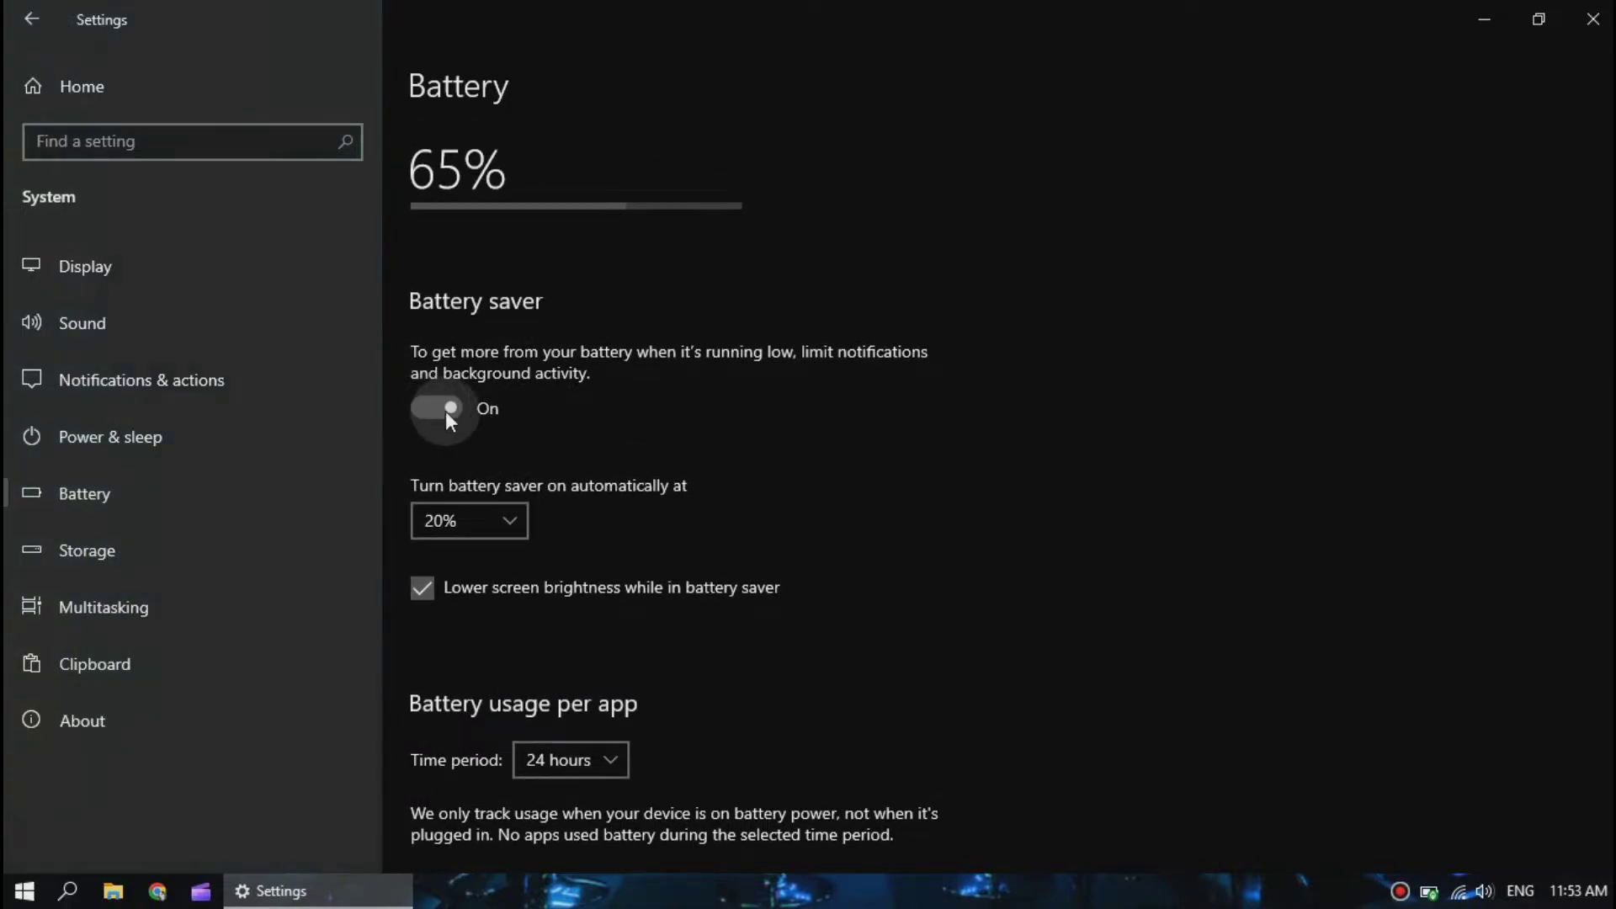
click(446, 411)
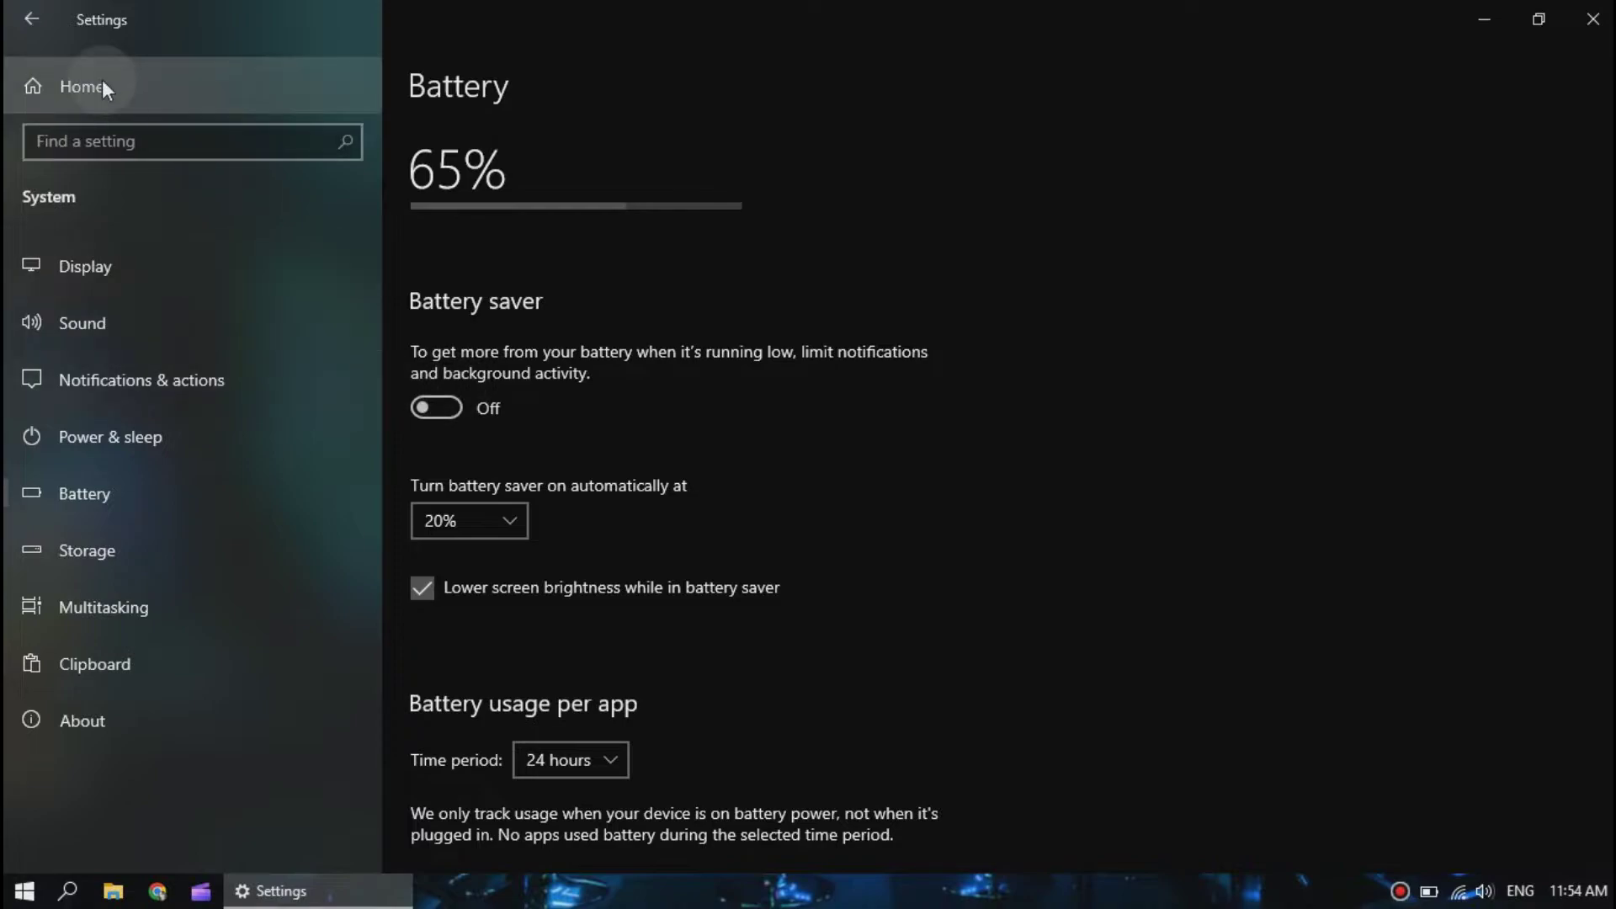
From the Settings home, open Apps to look through the 39 installed apps
click(75, 110)
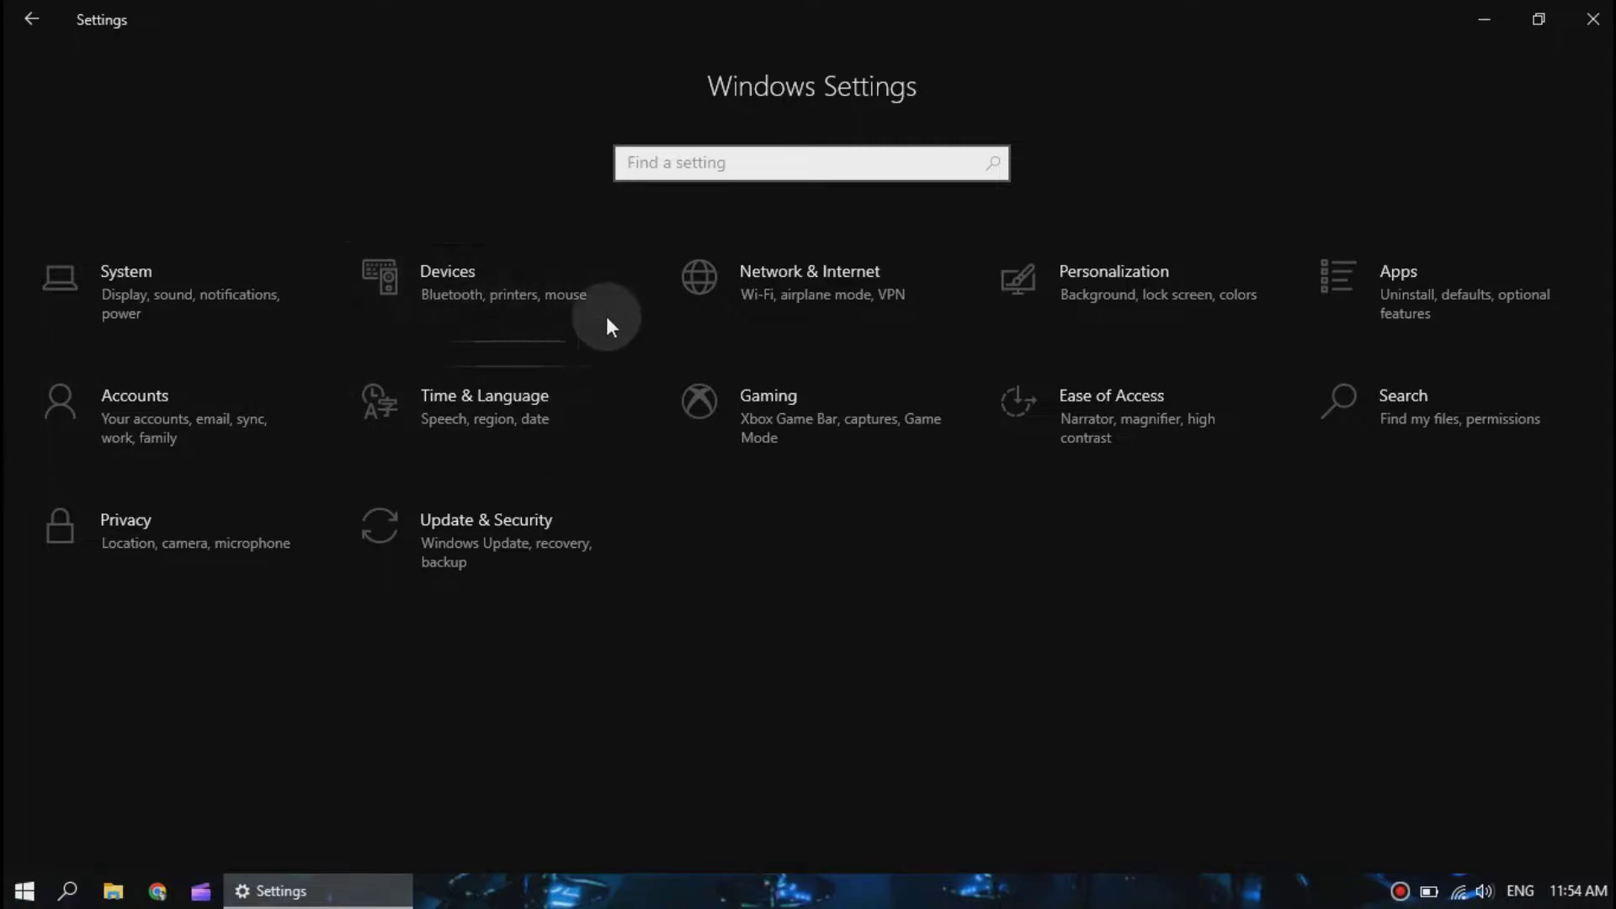
click(1379, 287)
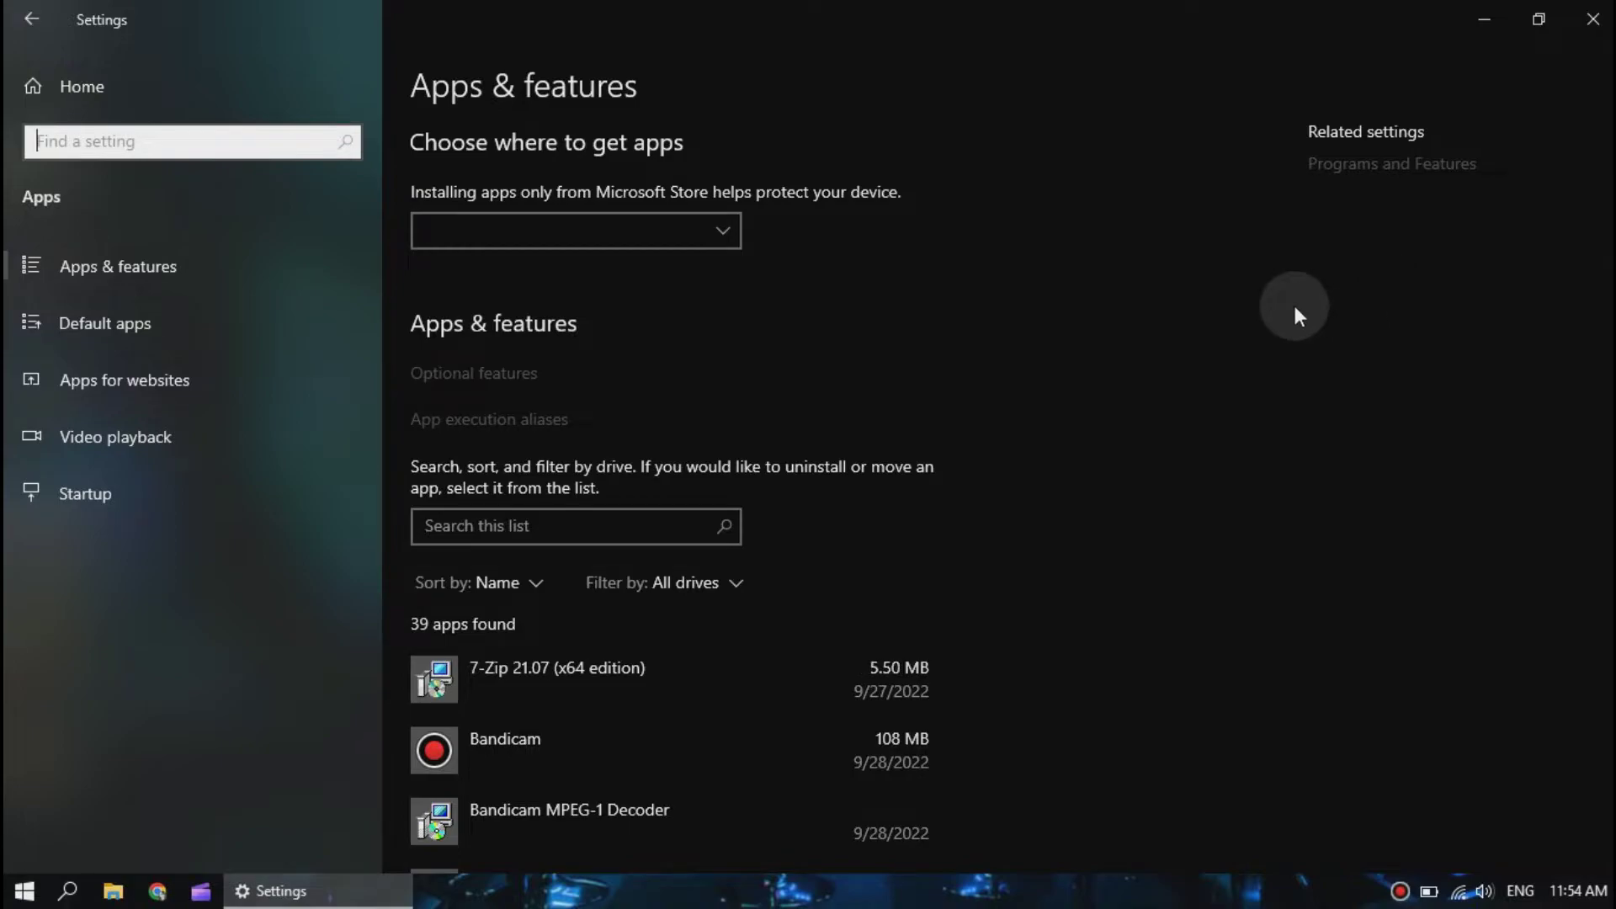
scroll(1002, 477, down, 2)
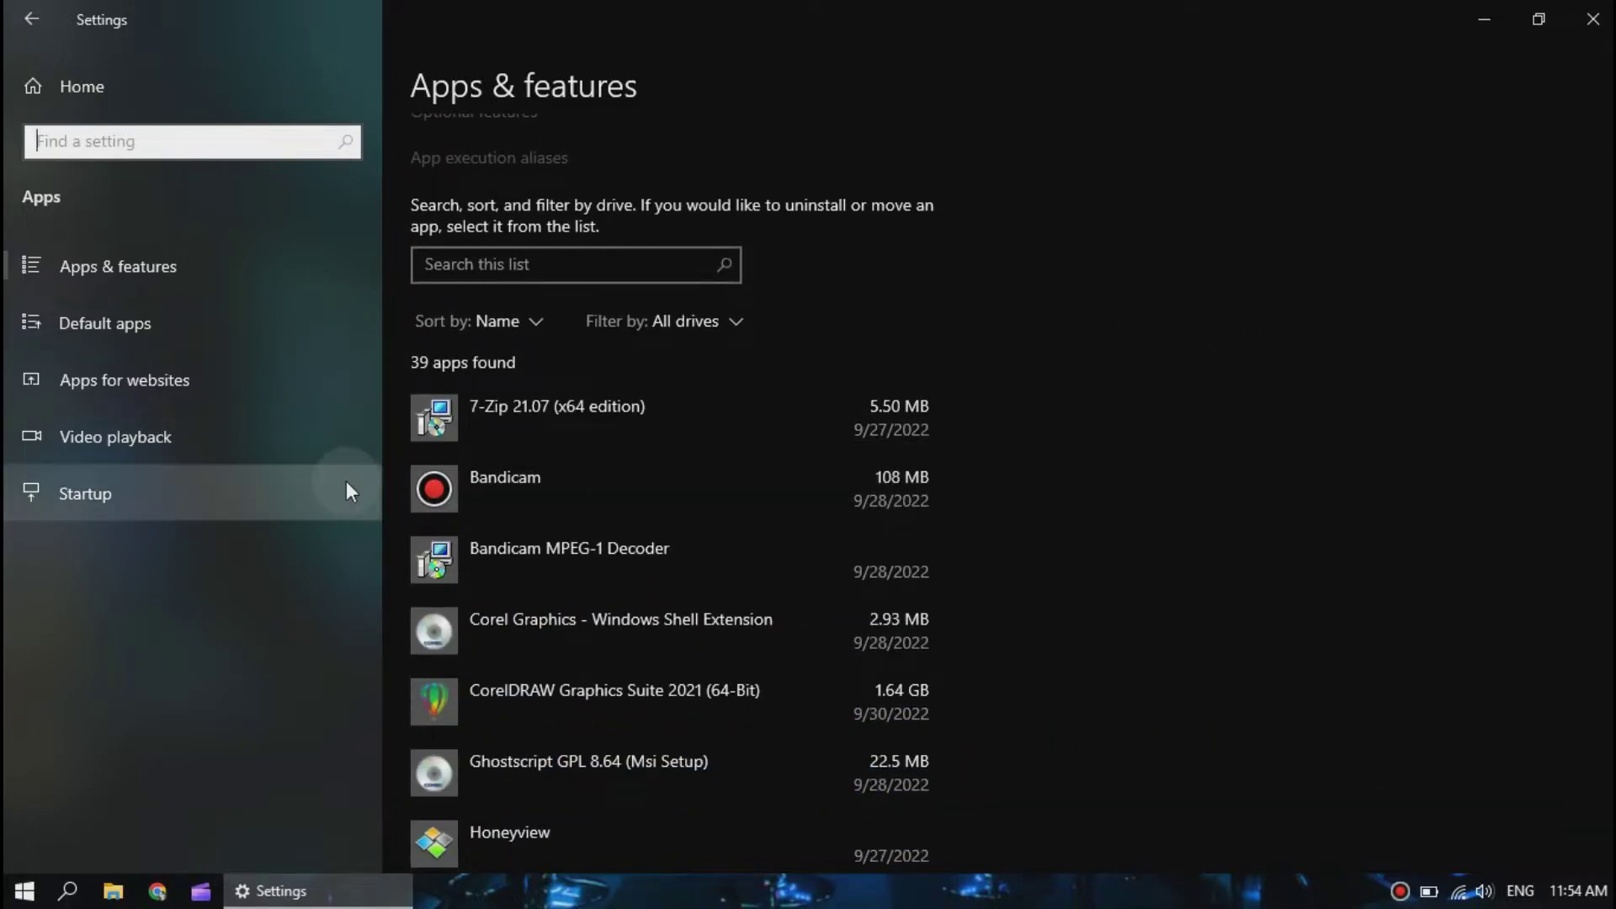
scroll(671, 512, down, 3)
scroll(672, 512, down, 6)
scroll(672, 511, down, 6)
scroll(672, 511, down, 2)
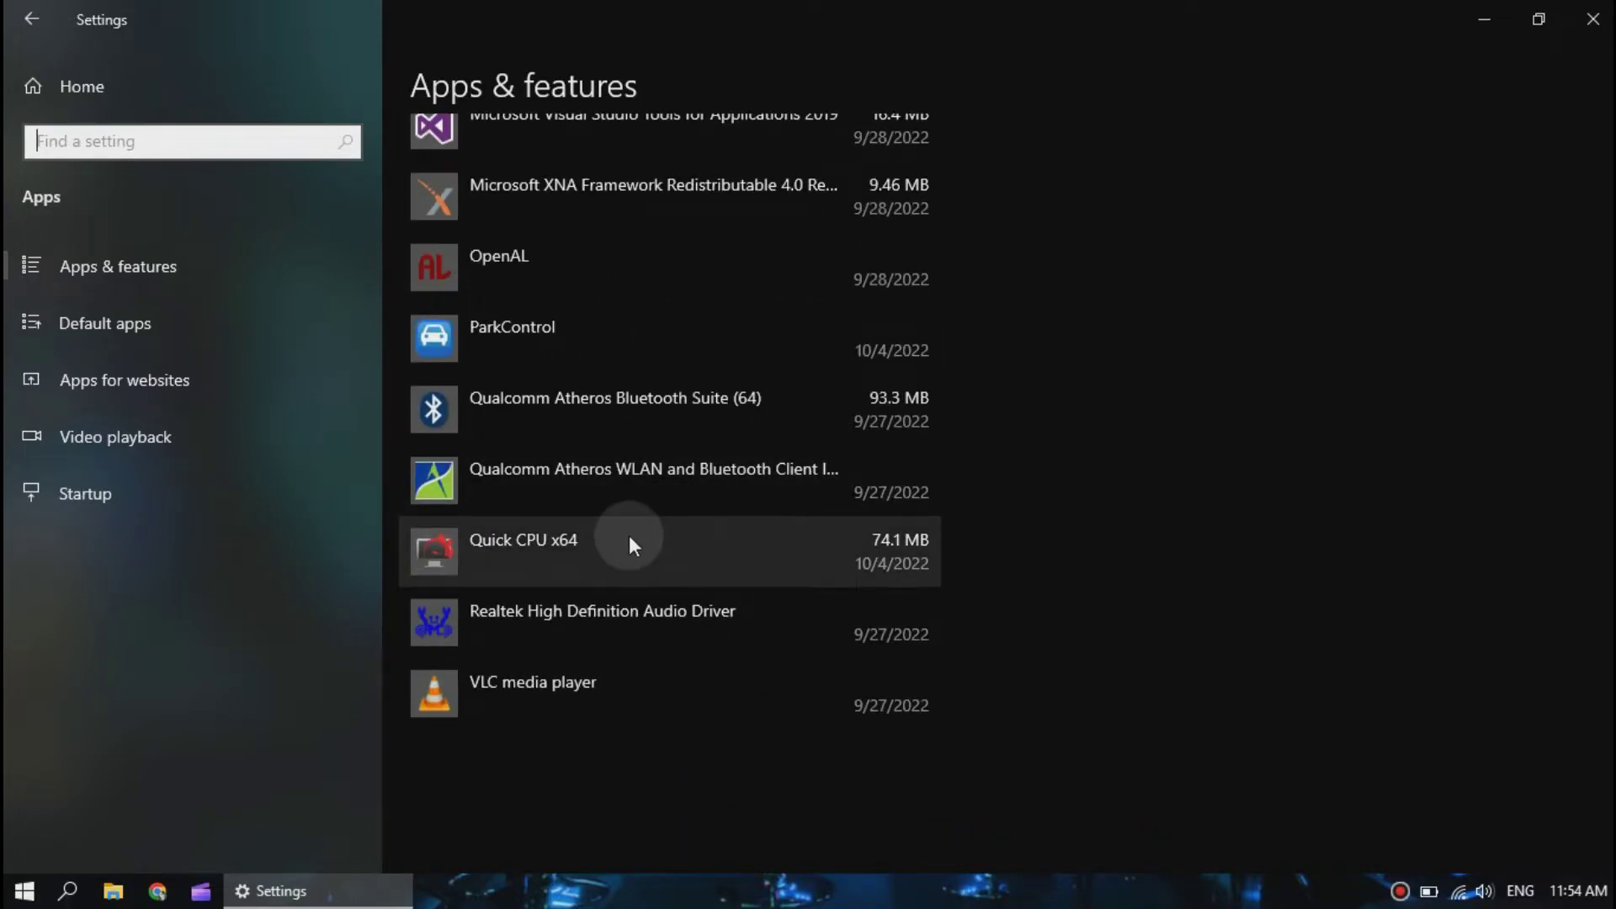
scroll(637, 413, up, 4)
scroll(640, 413, up, 9)
scroll(641, 413, up, 10)
scroll(641, 412, down, 5)
scroll(640, 413, up, 3)
scroll(640, 413, up, 3)
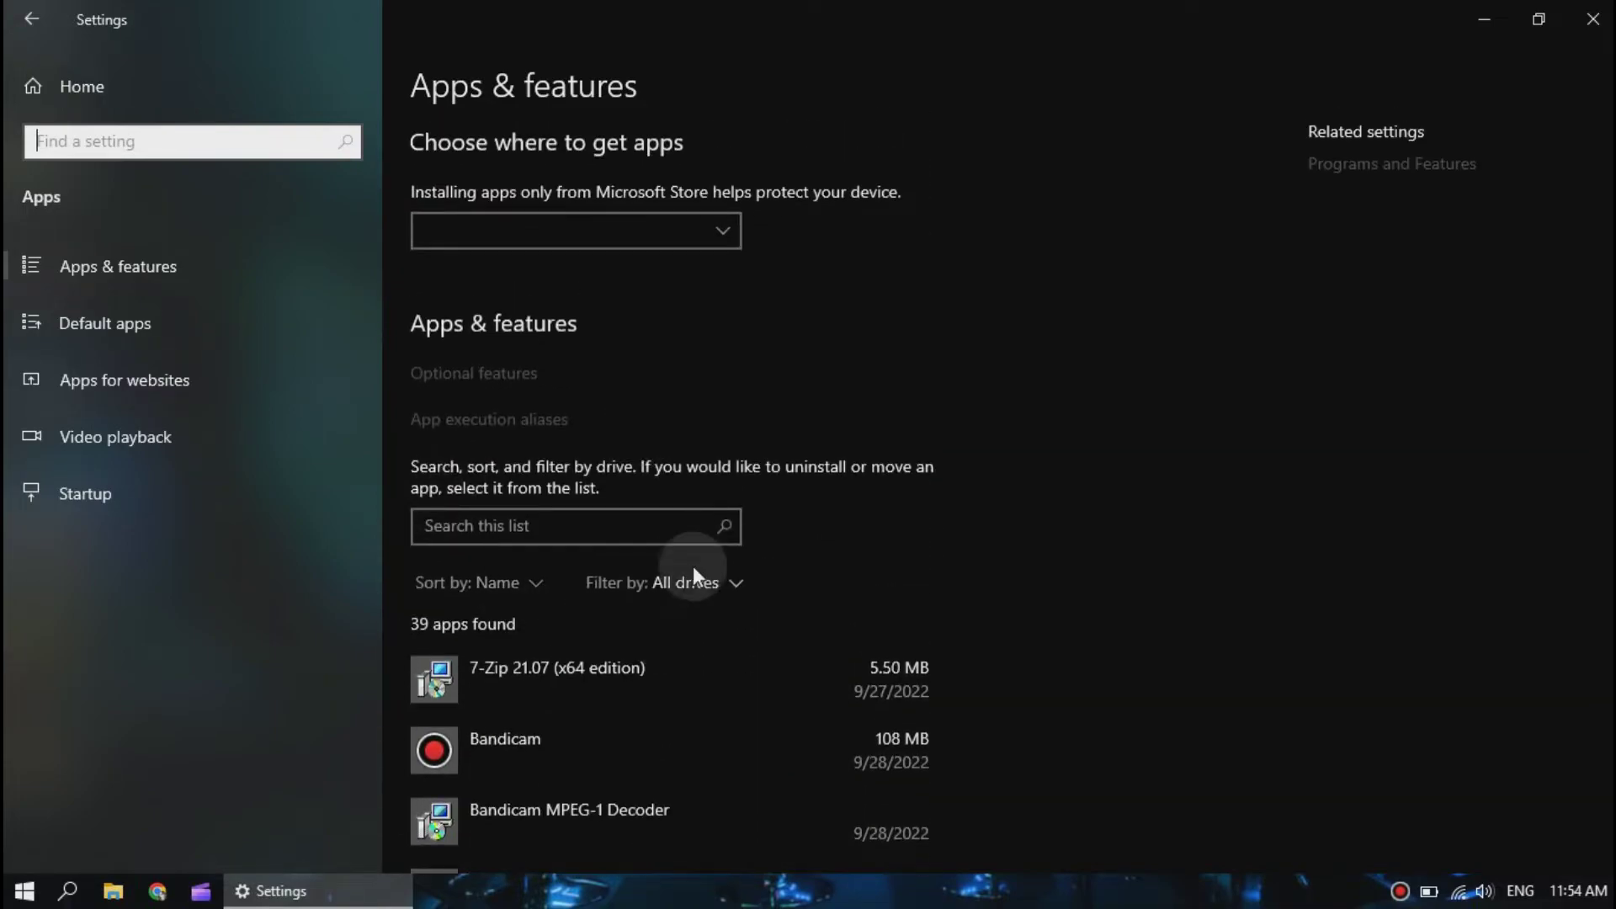
Check the empty Startup list and the Accounts info and Email & accounts pages
click(97, 473)
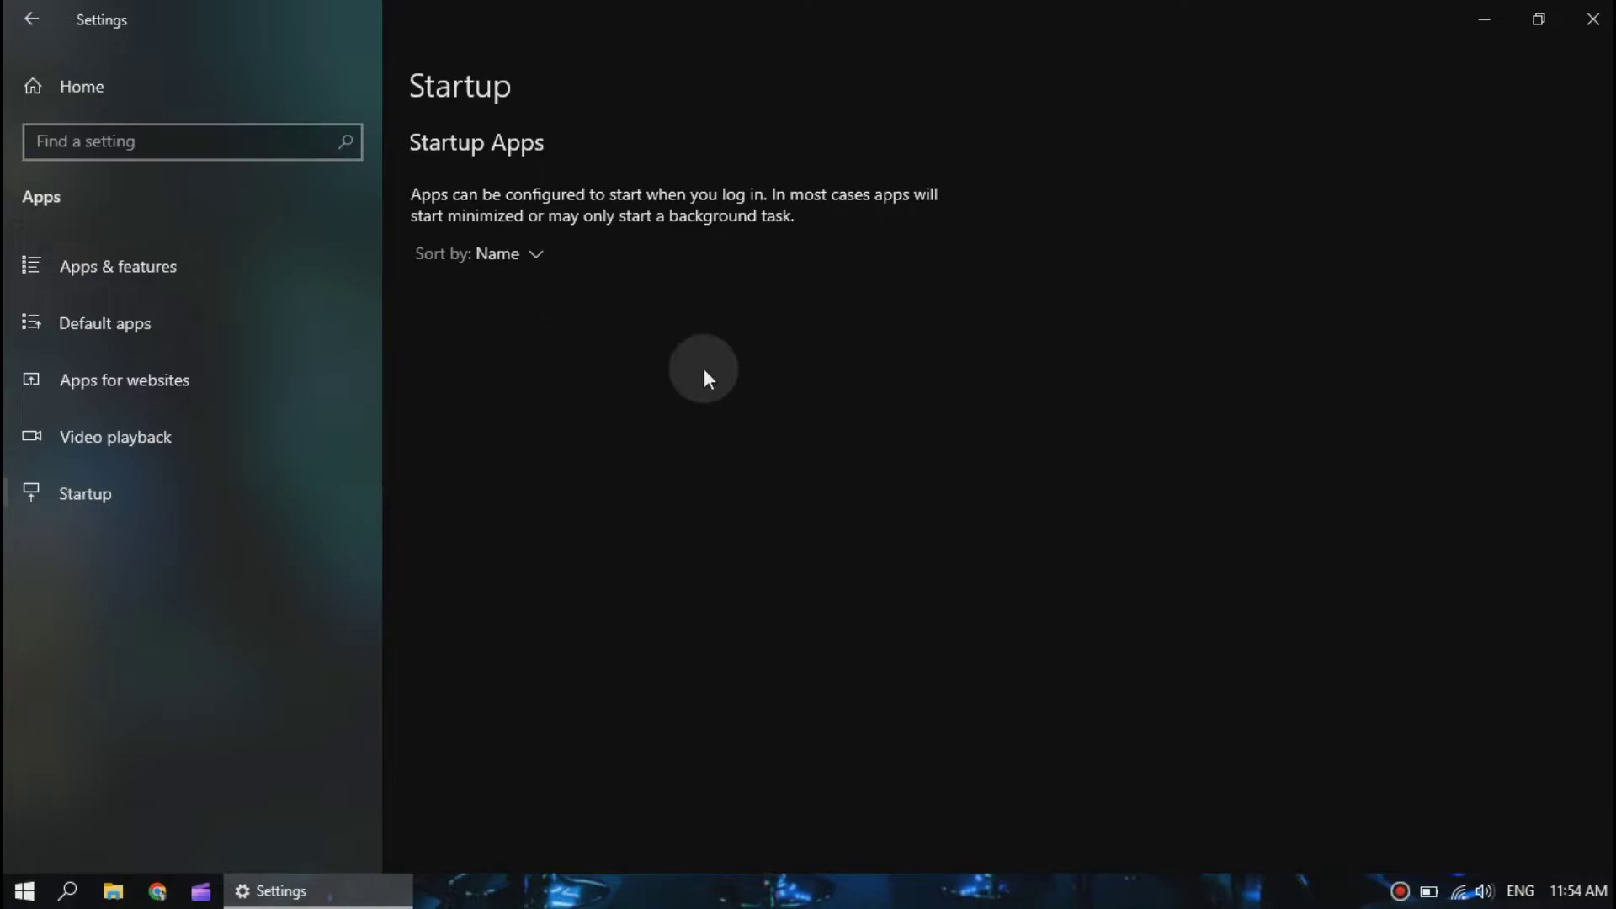
click(74, 98)
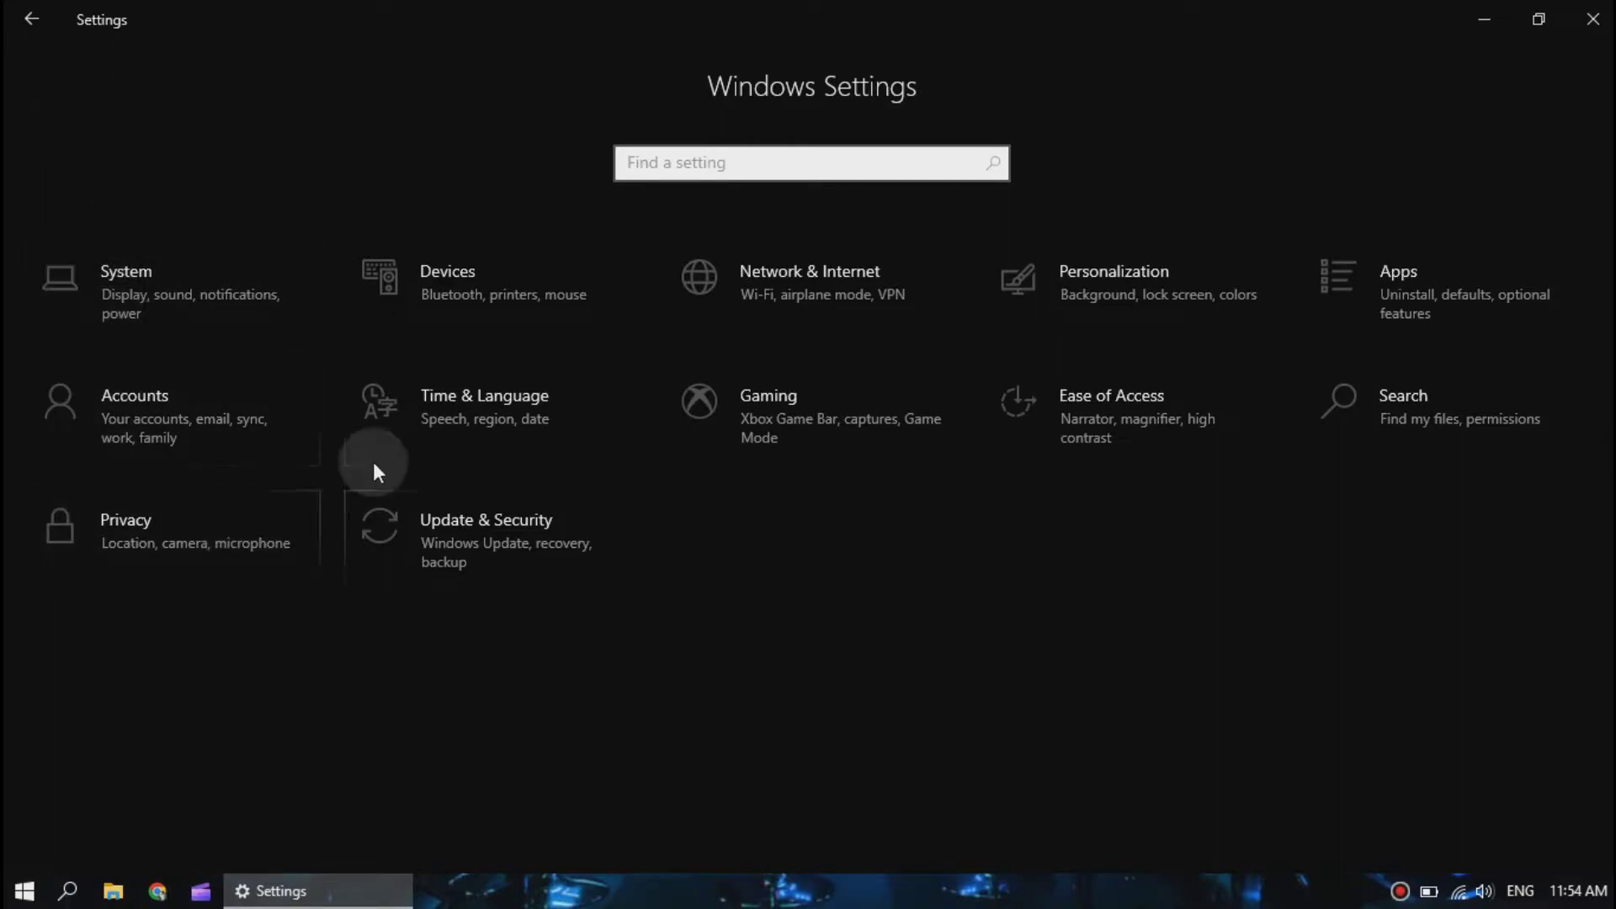
click(211, 424)
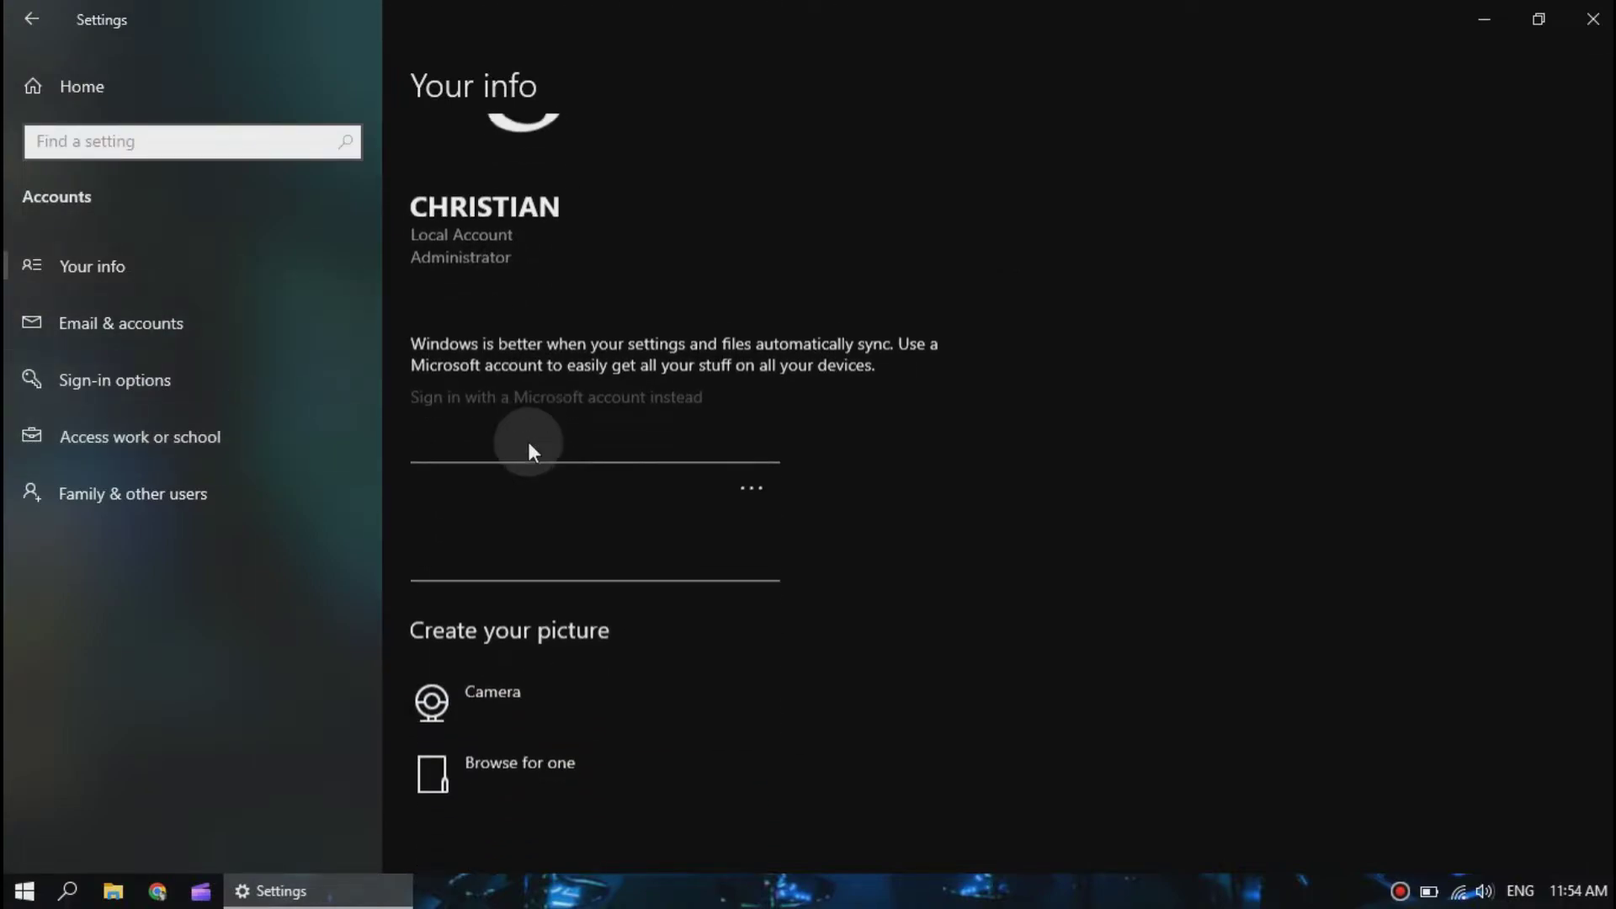
click(153, 327)
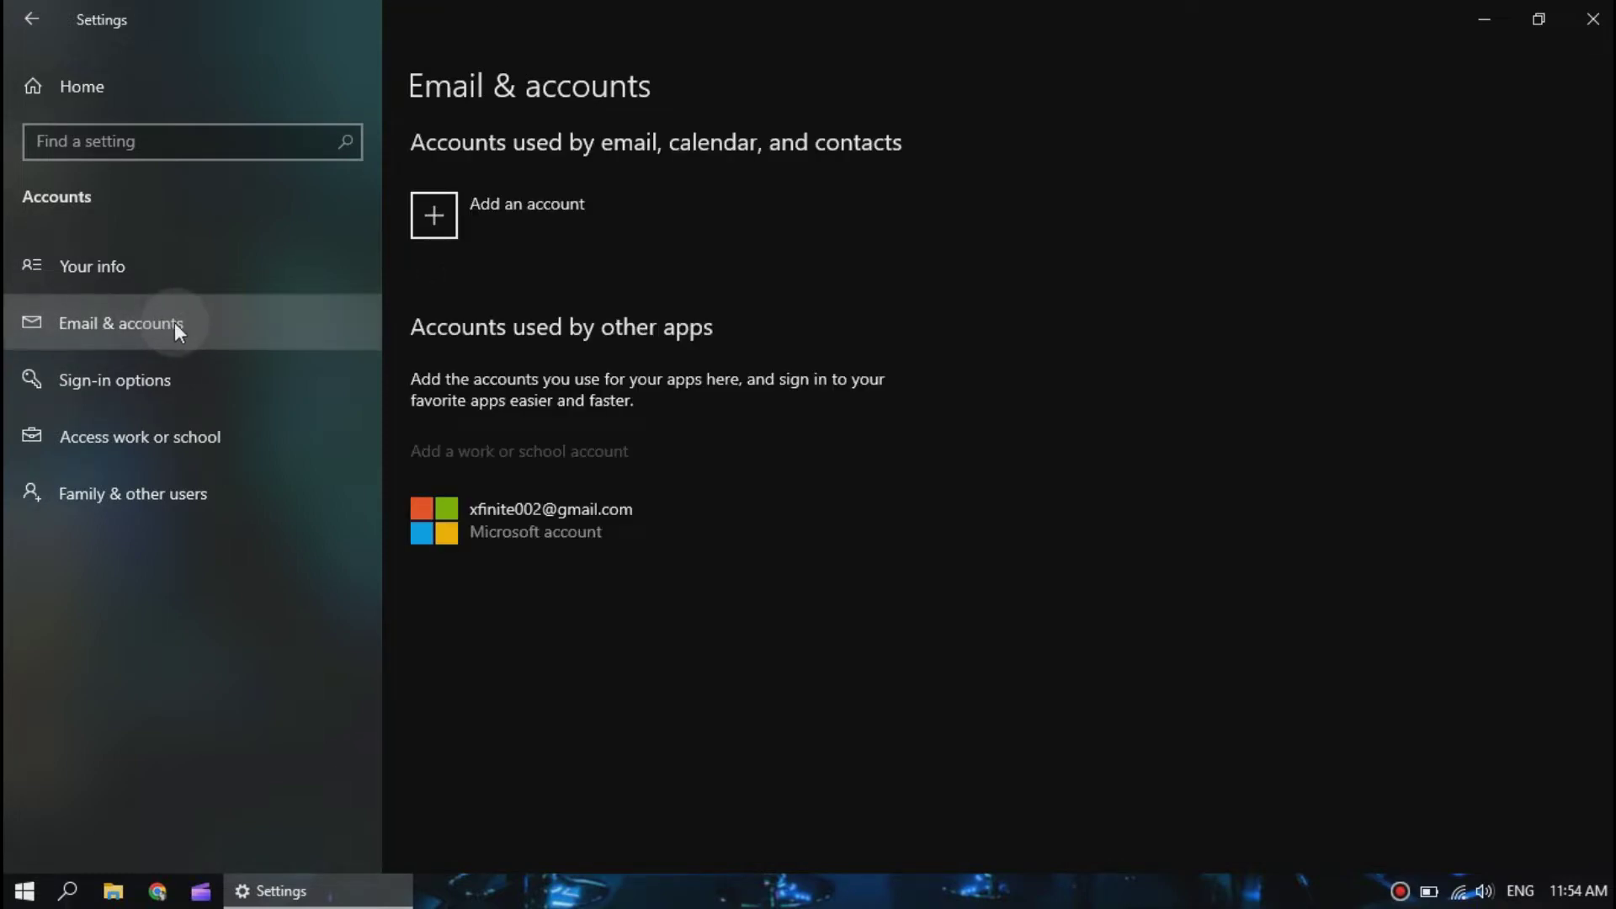
click(46, 87)
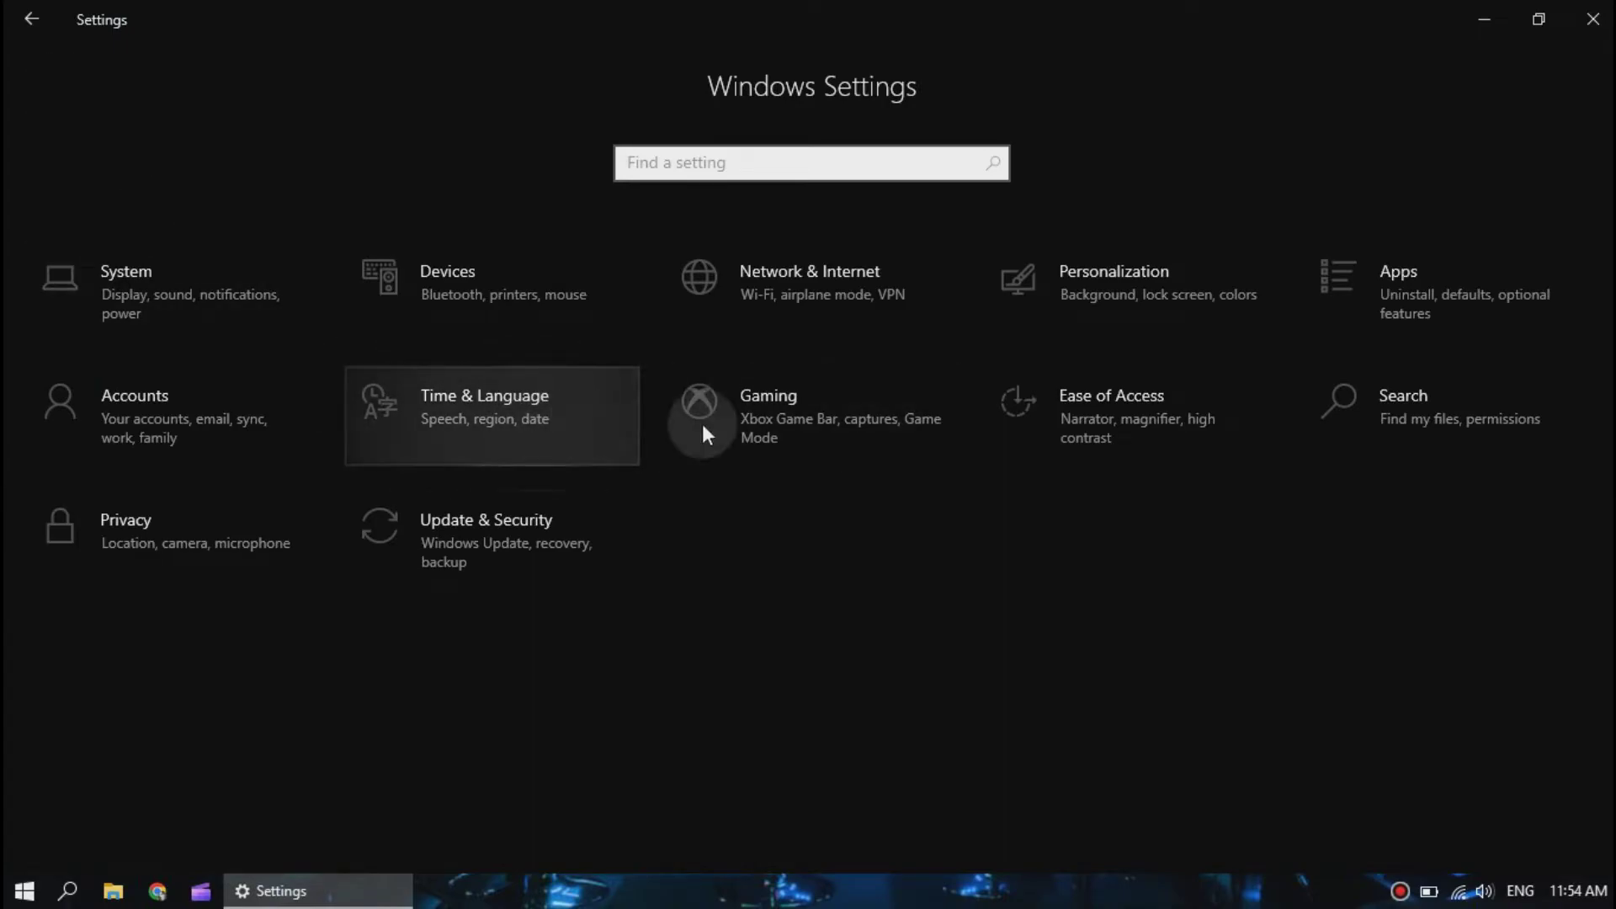
click(807, 421)
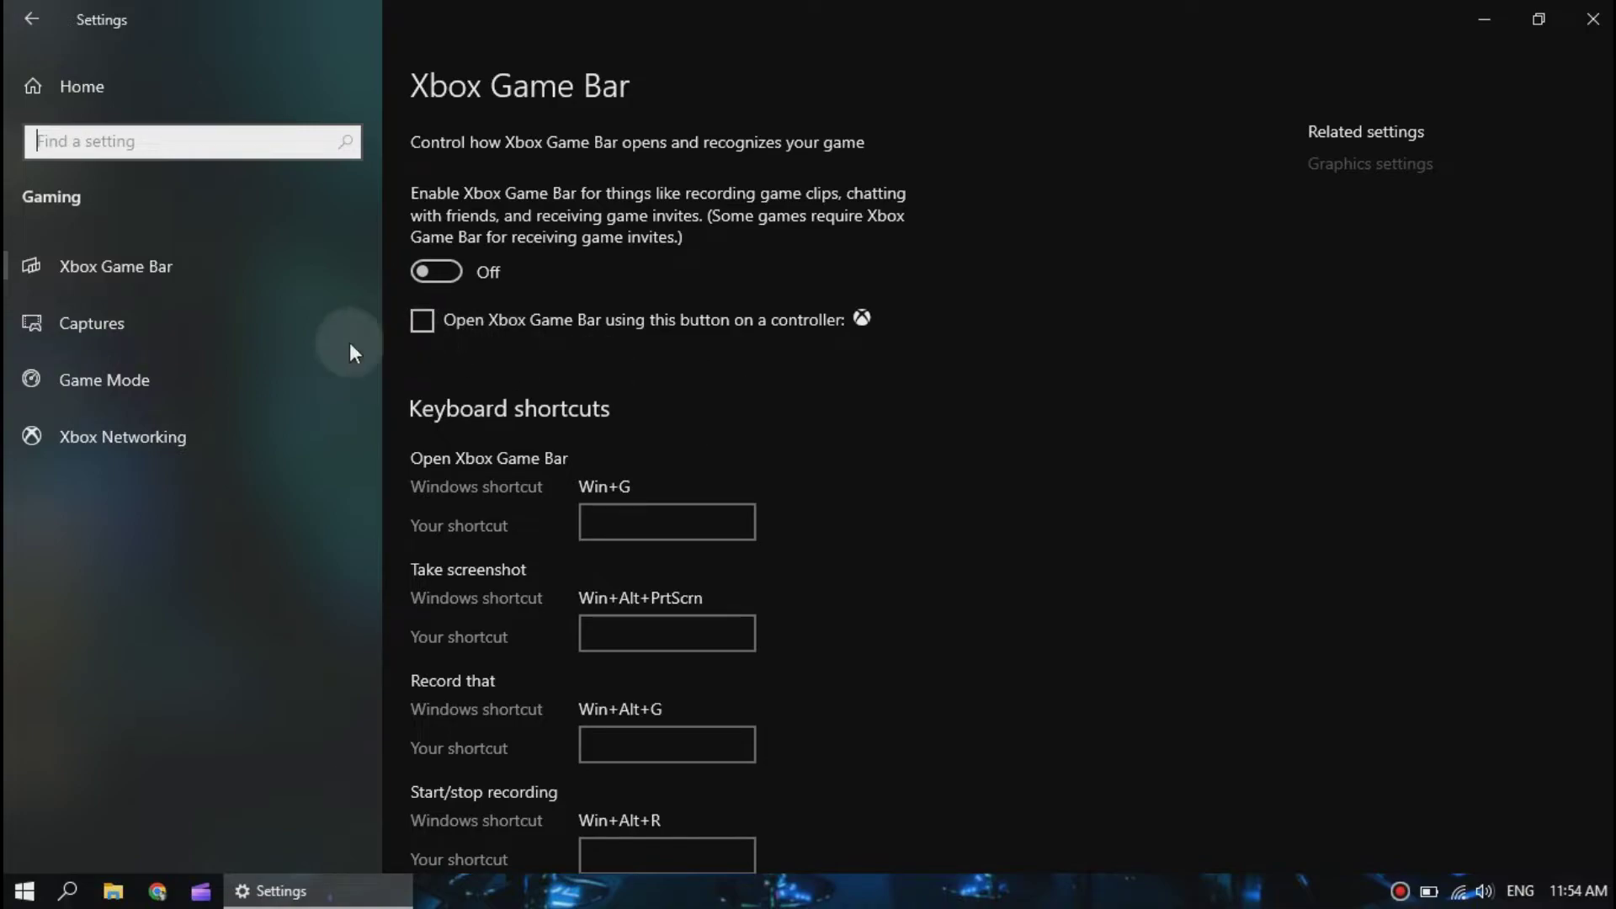
click(443, 278)
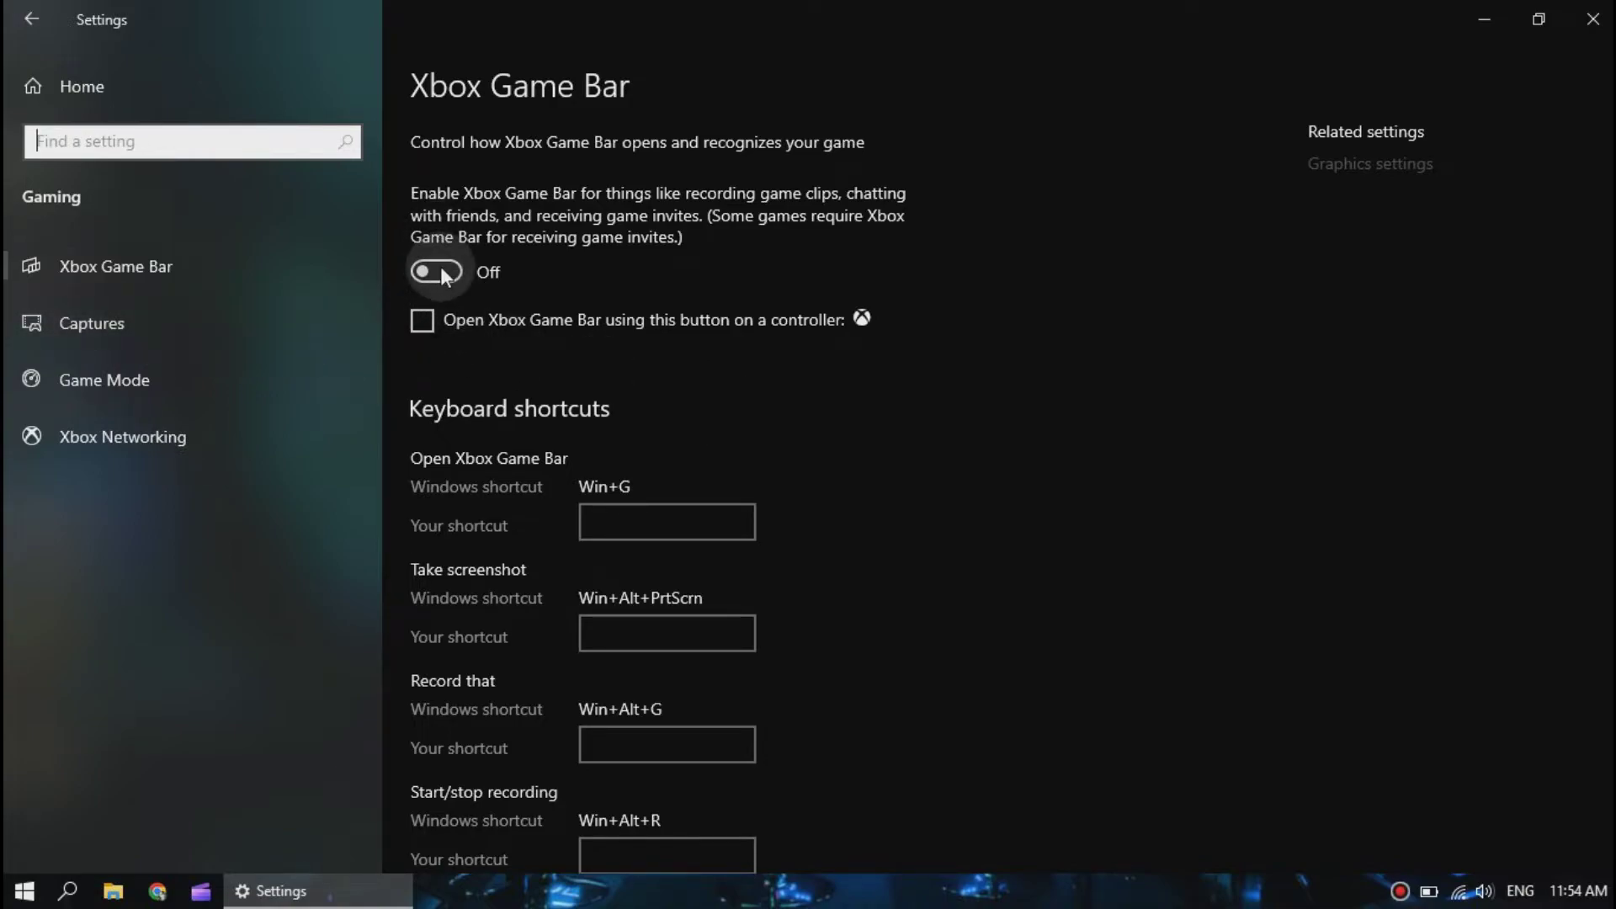
click(250, 385)
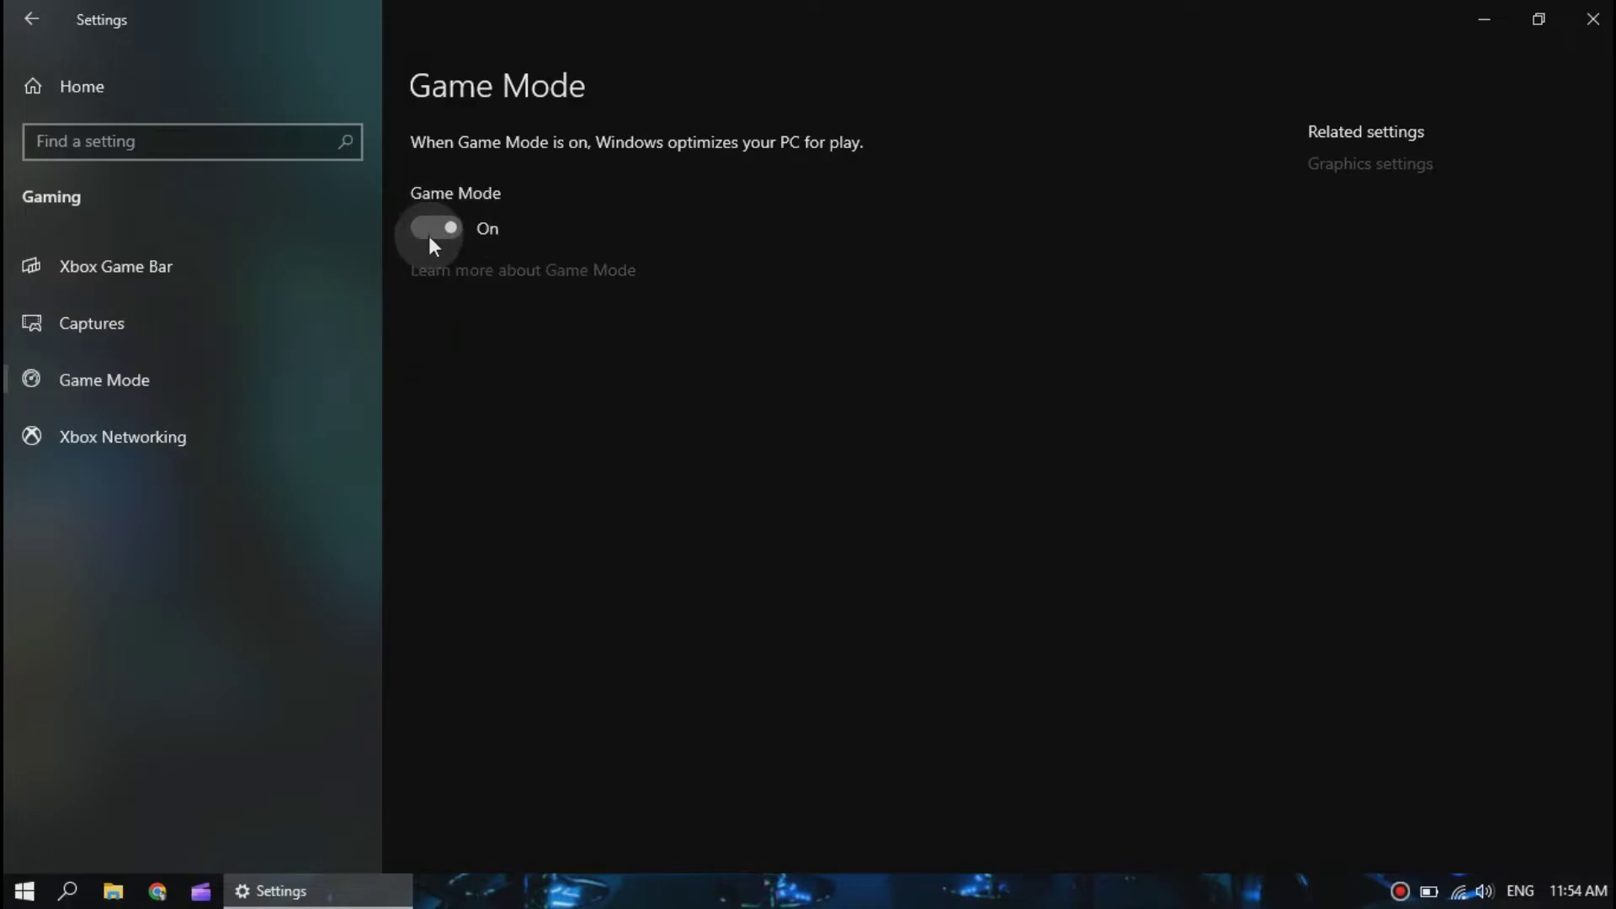
click(1377, 166)
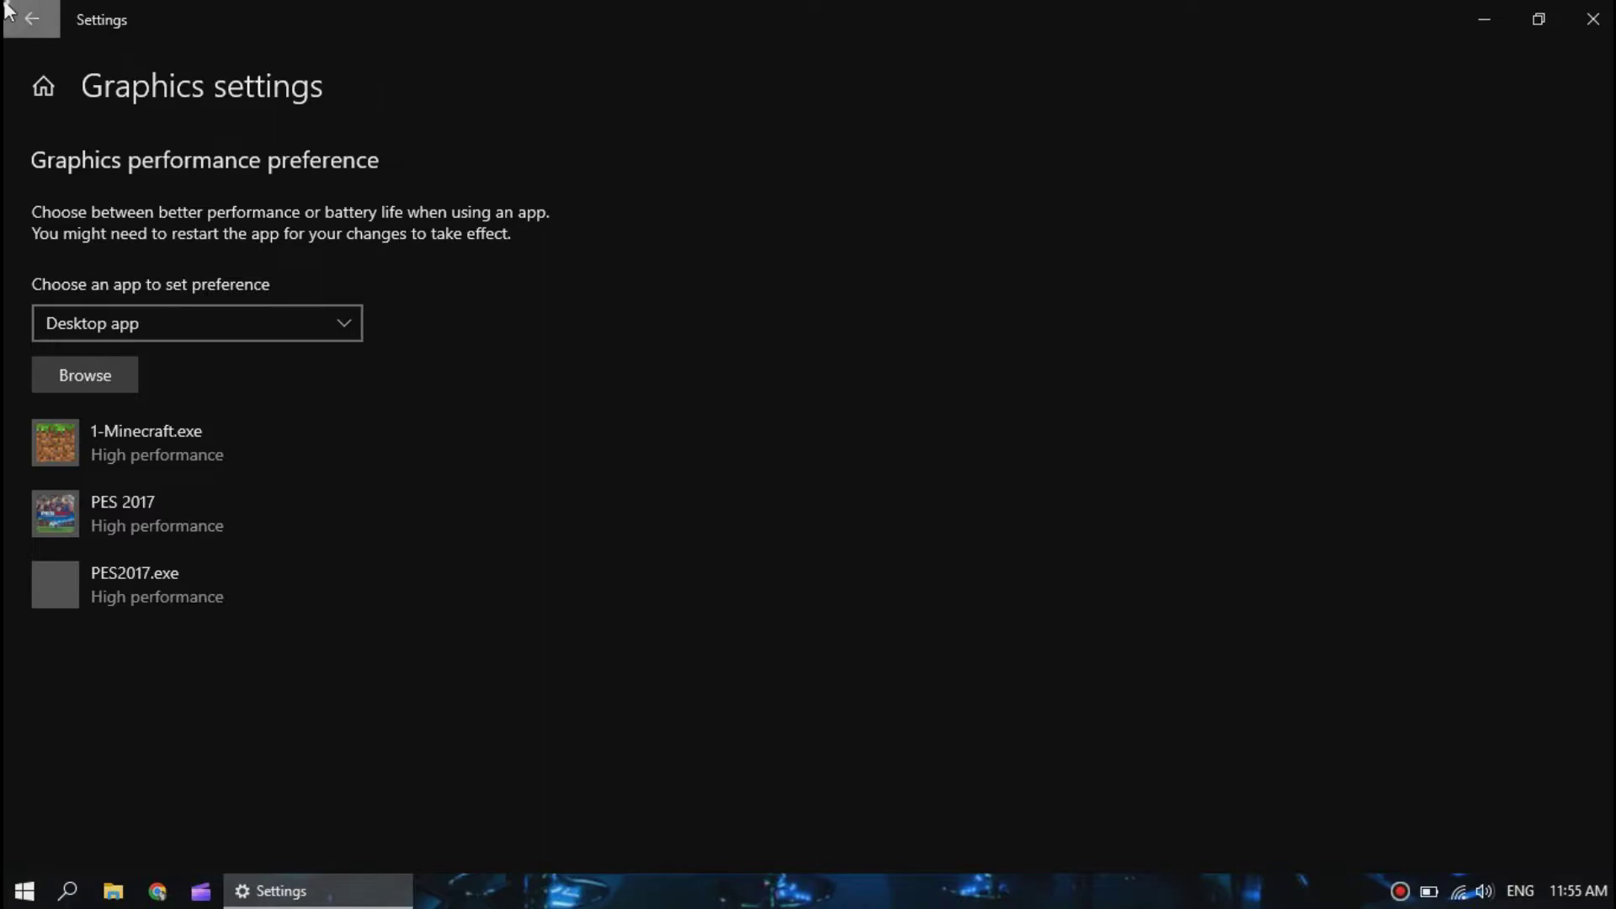
click(31, 17)
click(6, 10)
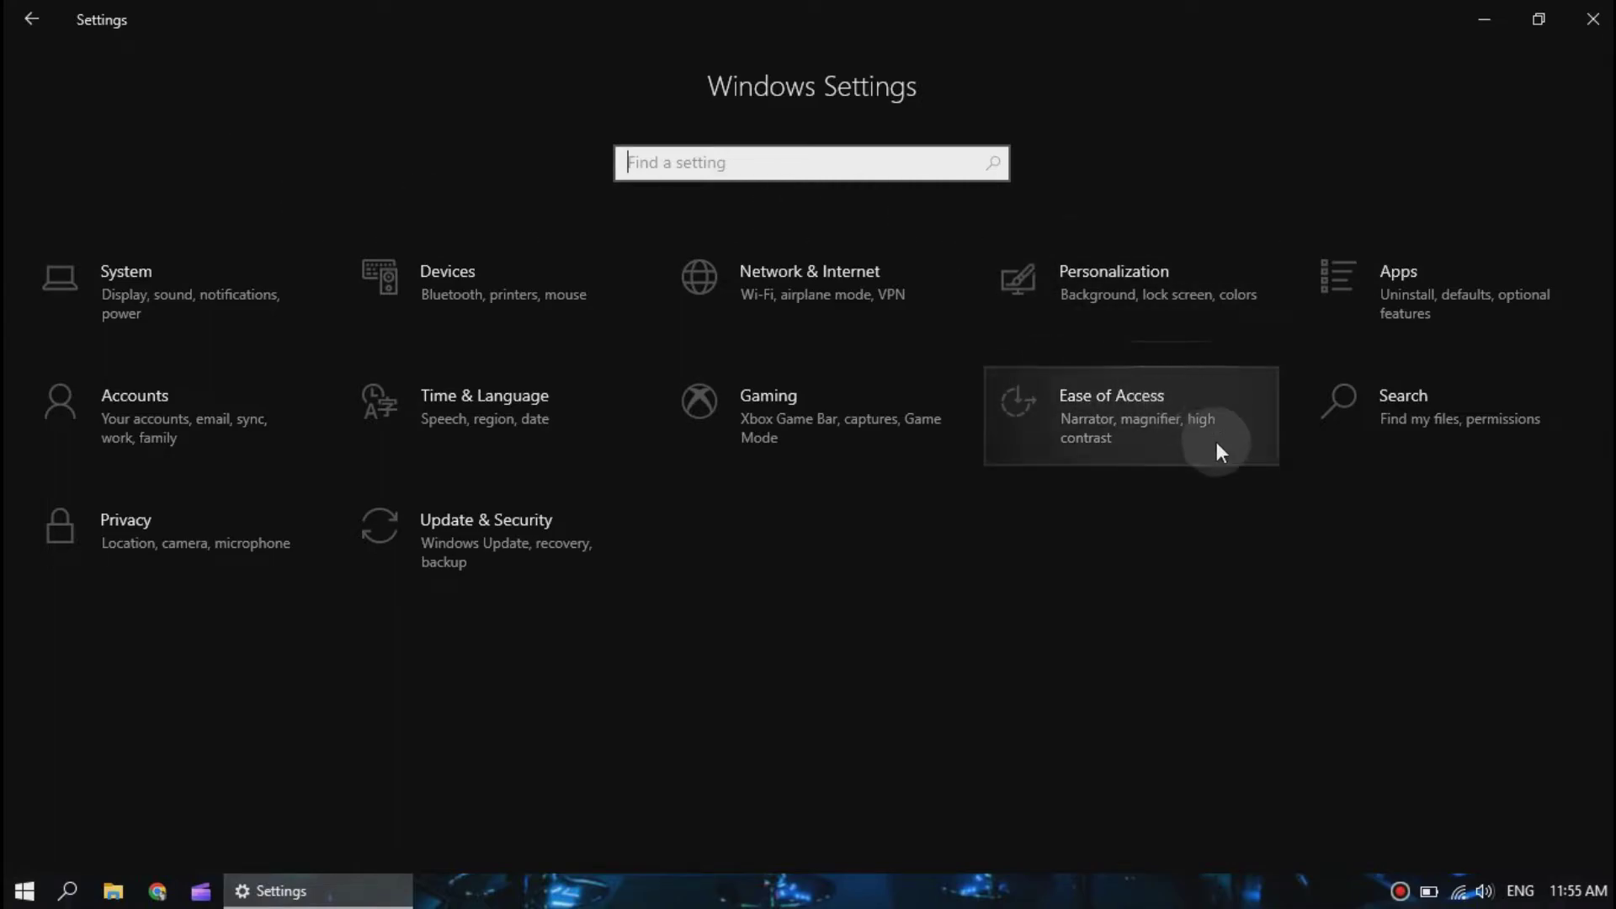
In Ease of Access > Display, turn off transparency and auto-hide scroll bars
click(1106, 412)
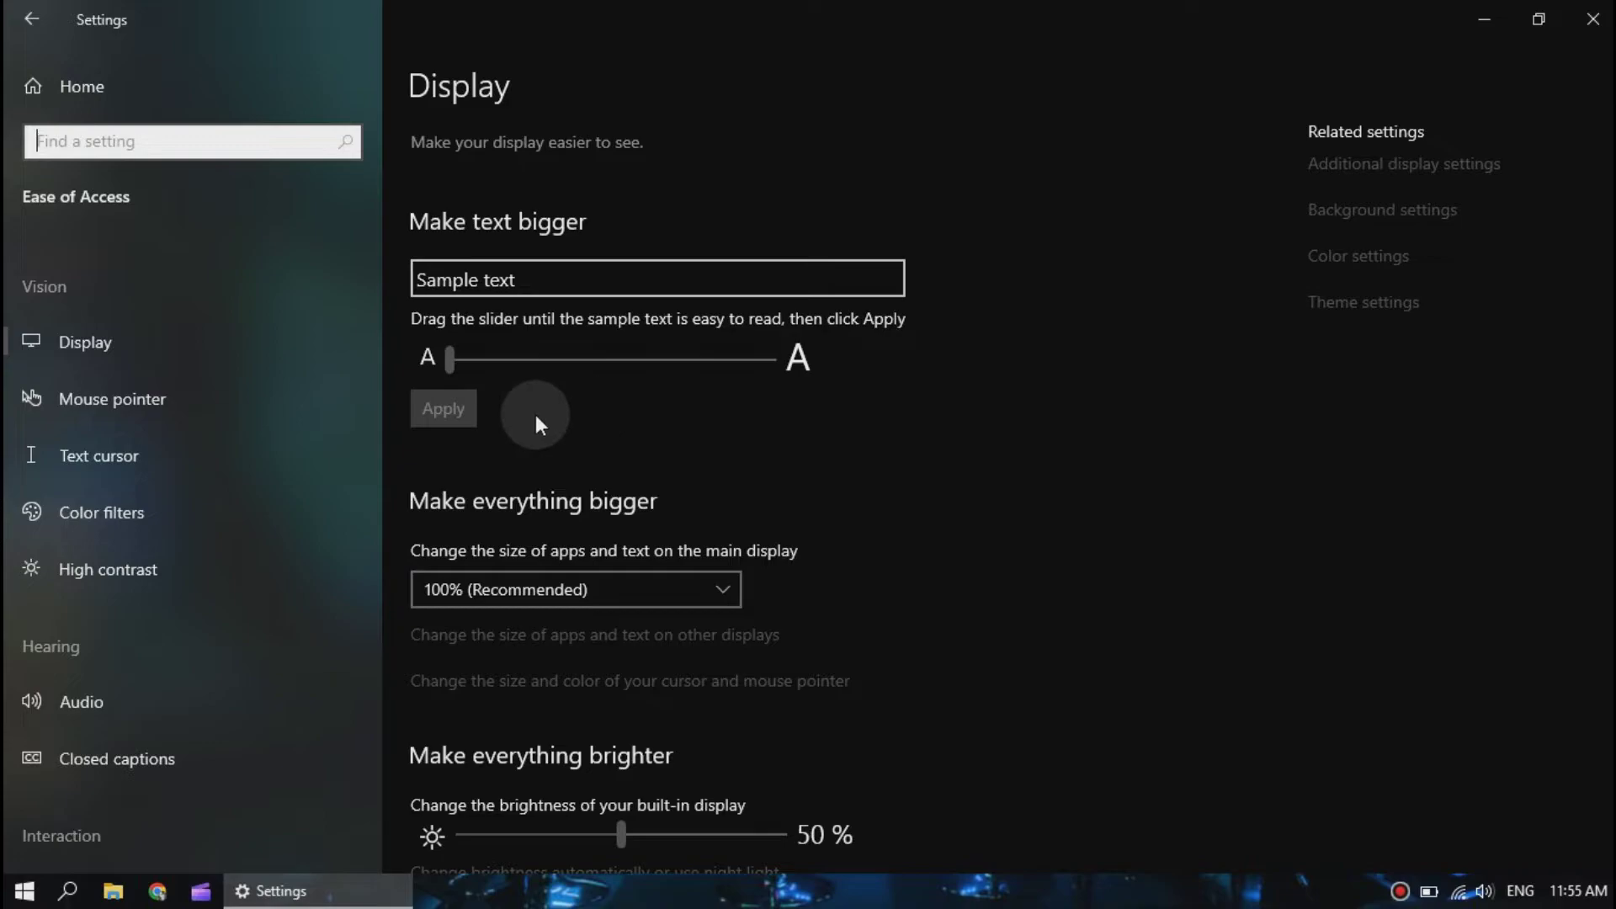
mouse_move(190, 454)
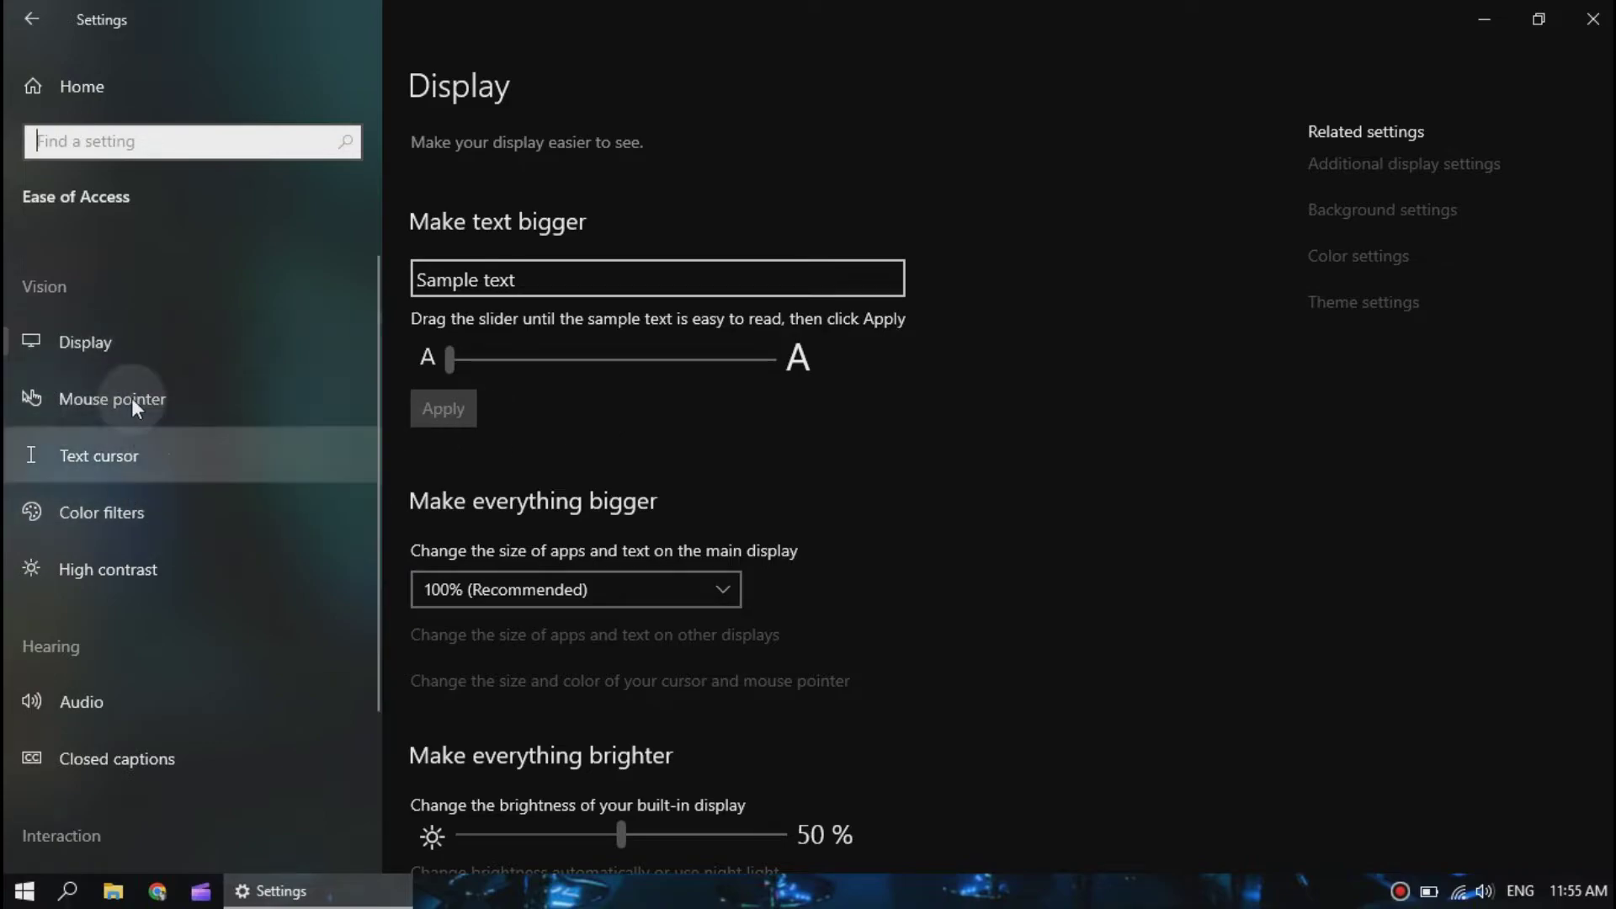
scroll(132, 402, down, 3)
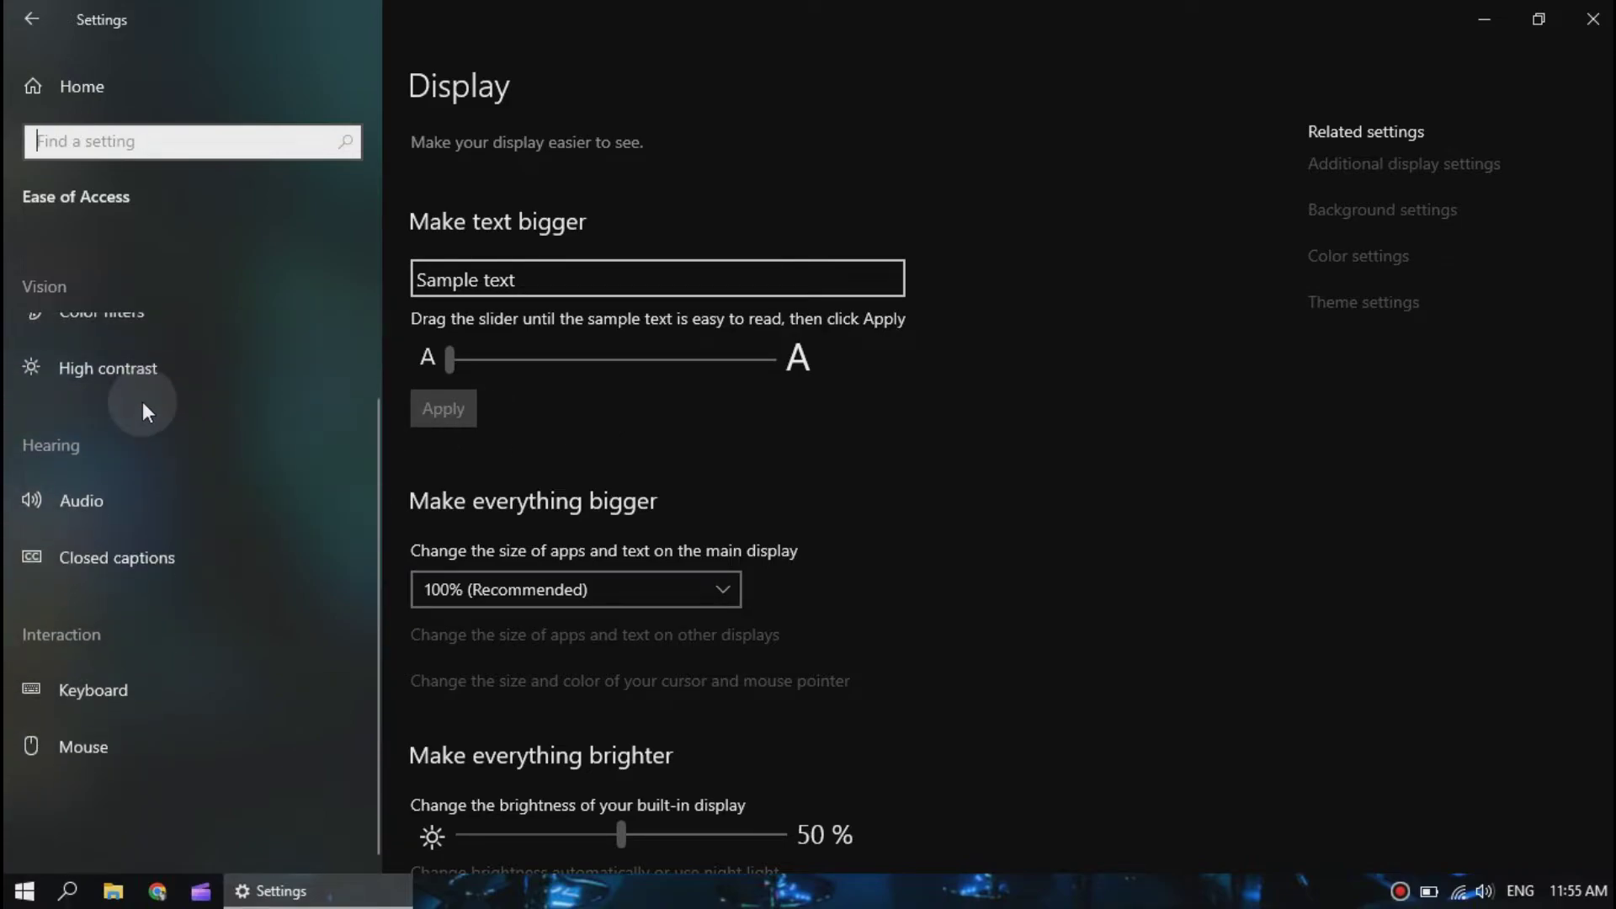
scroll(737, 458, down, 5)
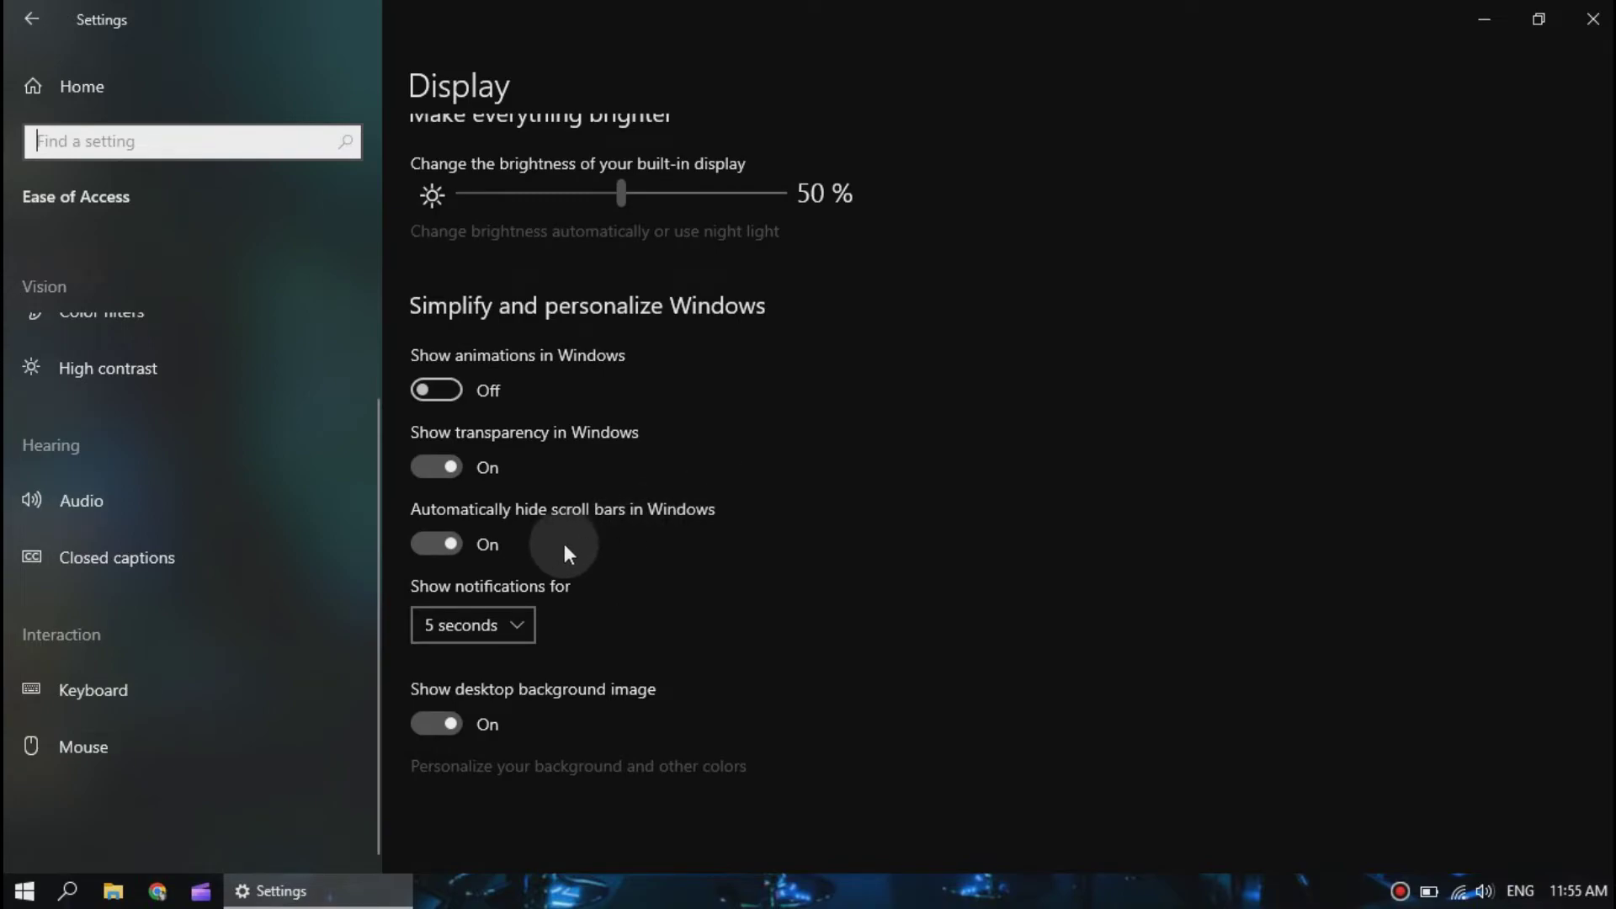
click(451, 467)
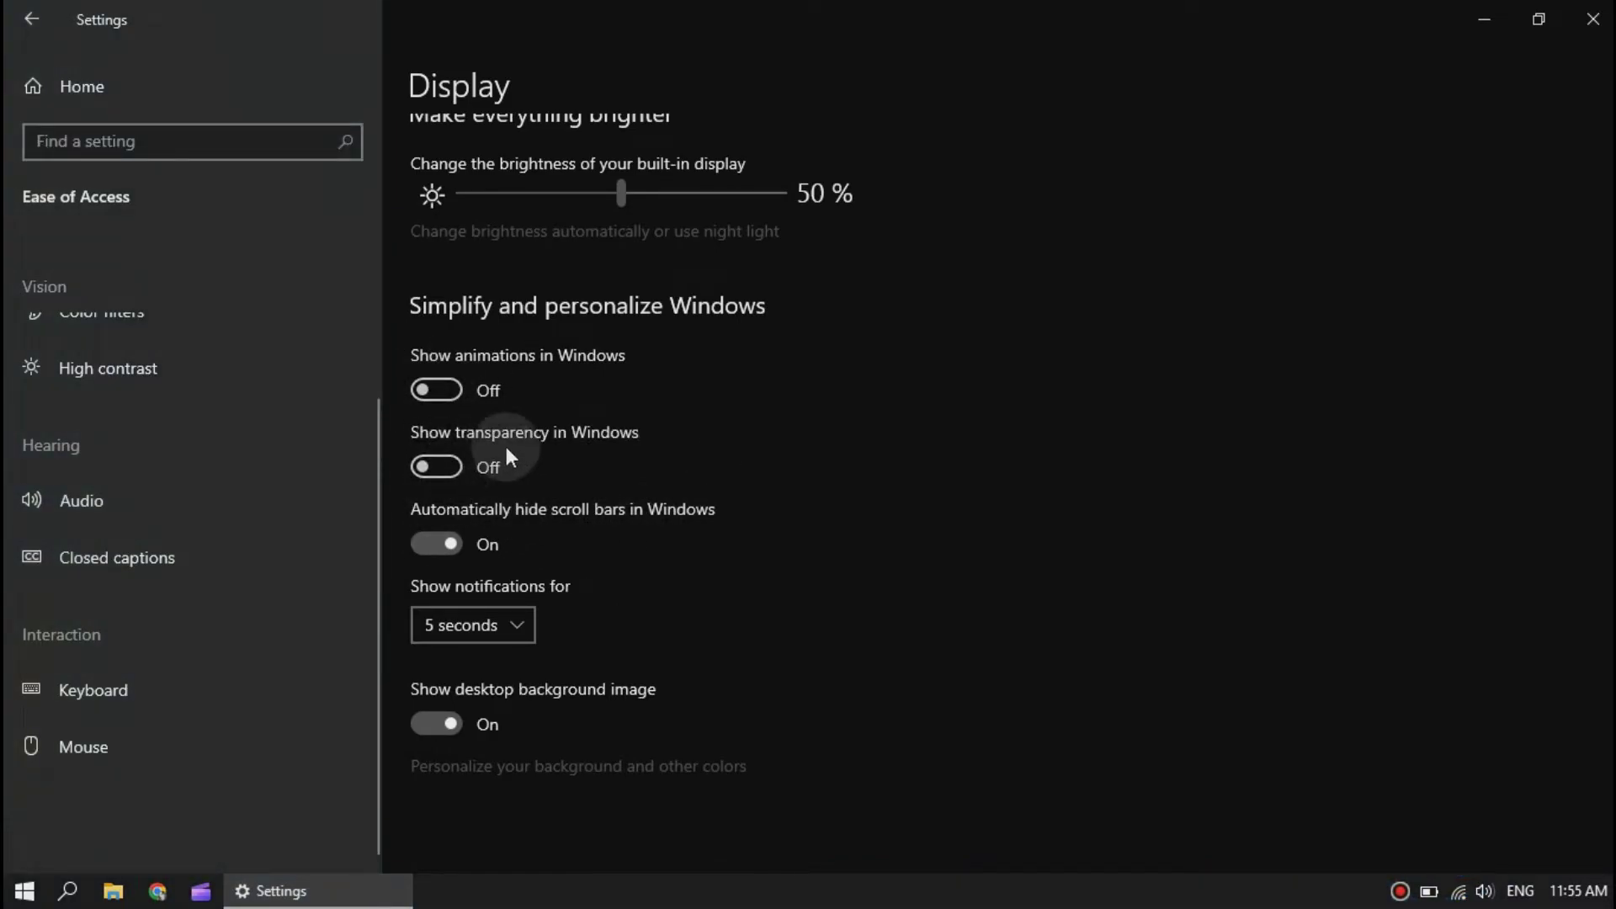
click(447, 549)
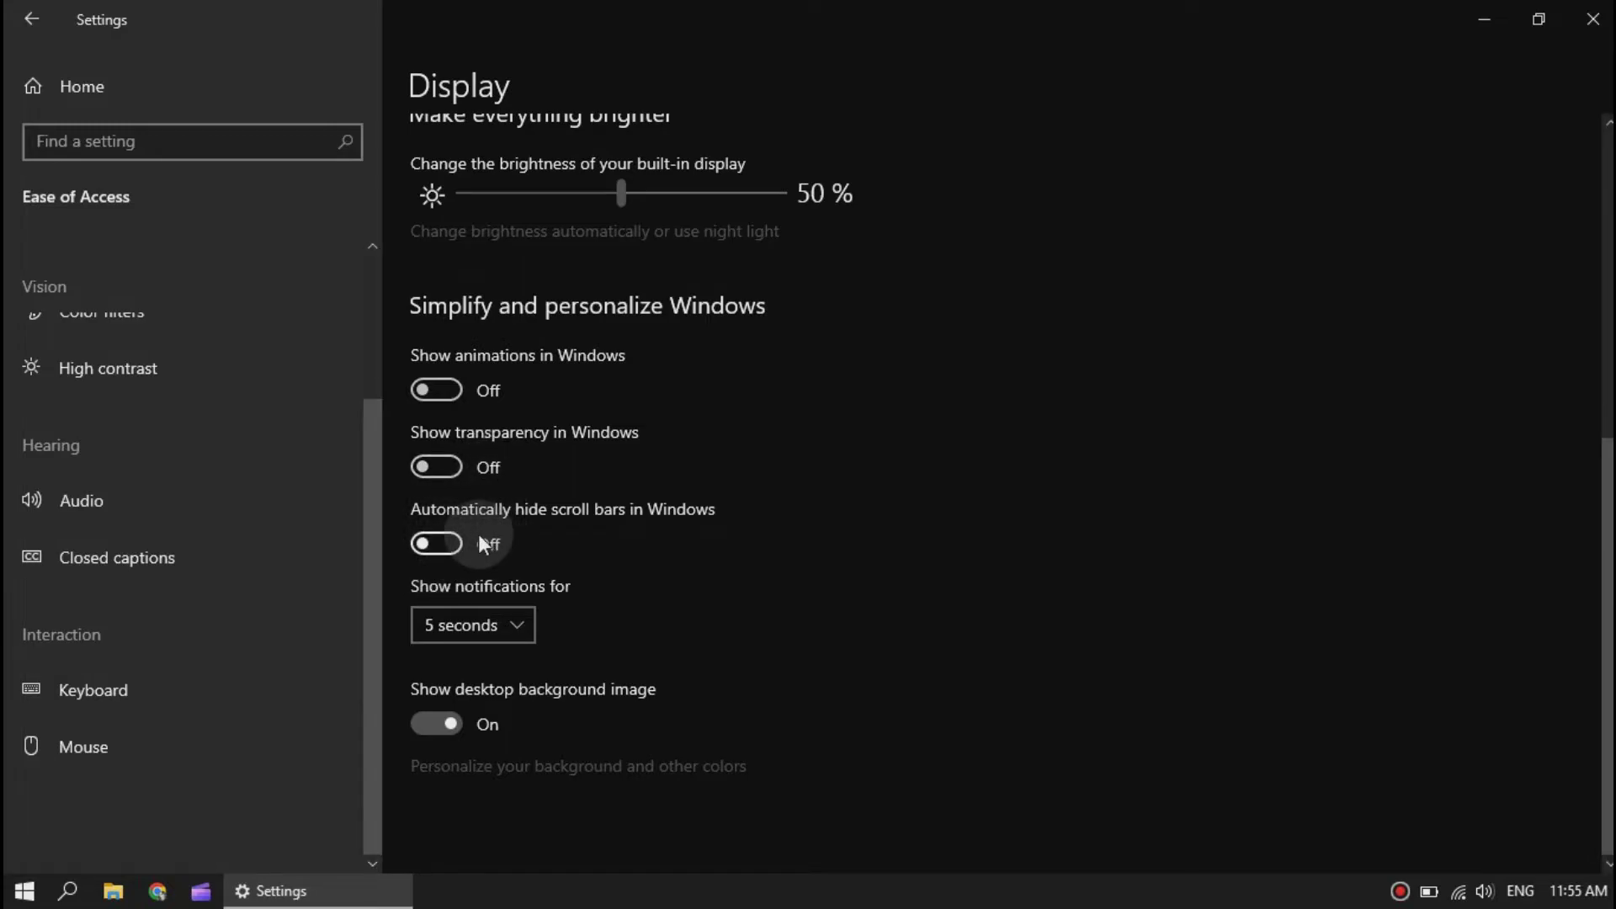
click(28, 17)
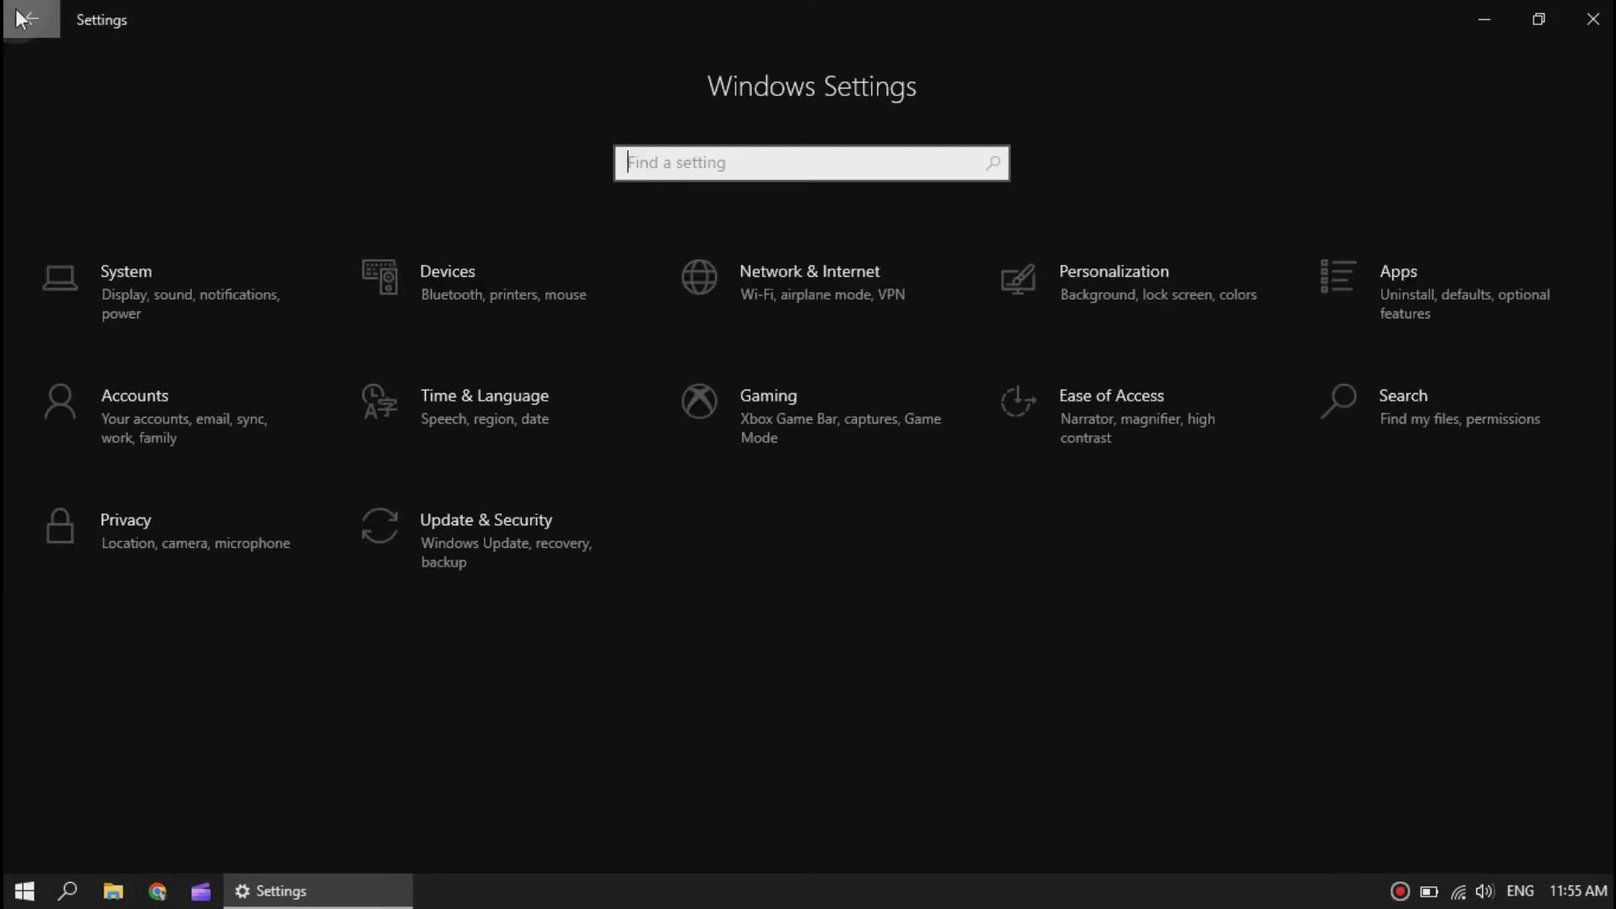
Under Search > Permissions & History, set SafeSearch to Off and disable on-device history
click(1498, 412)
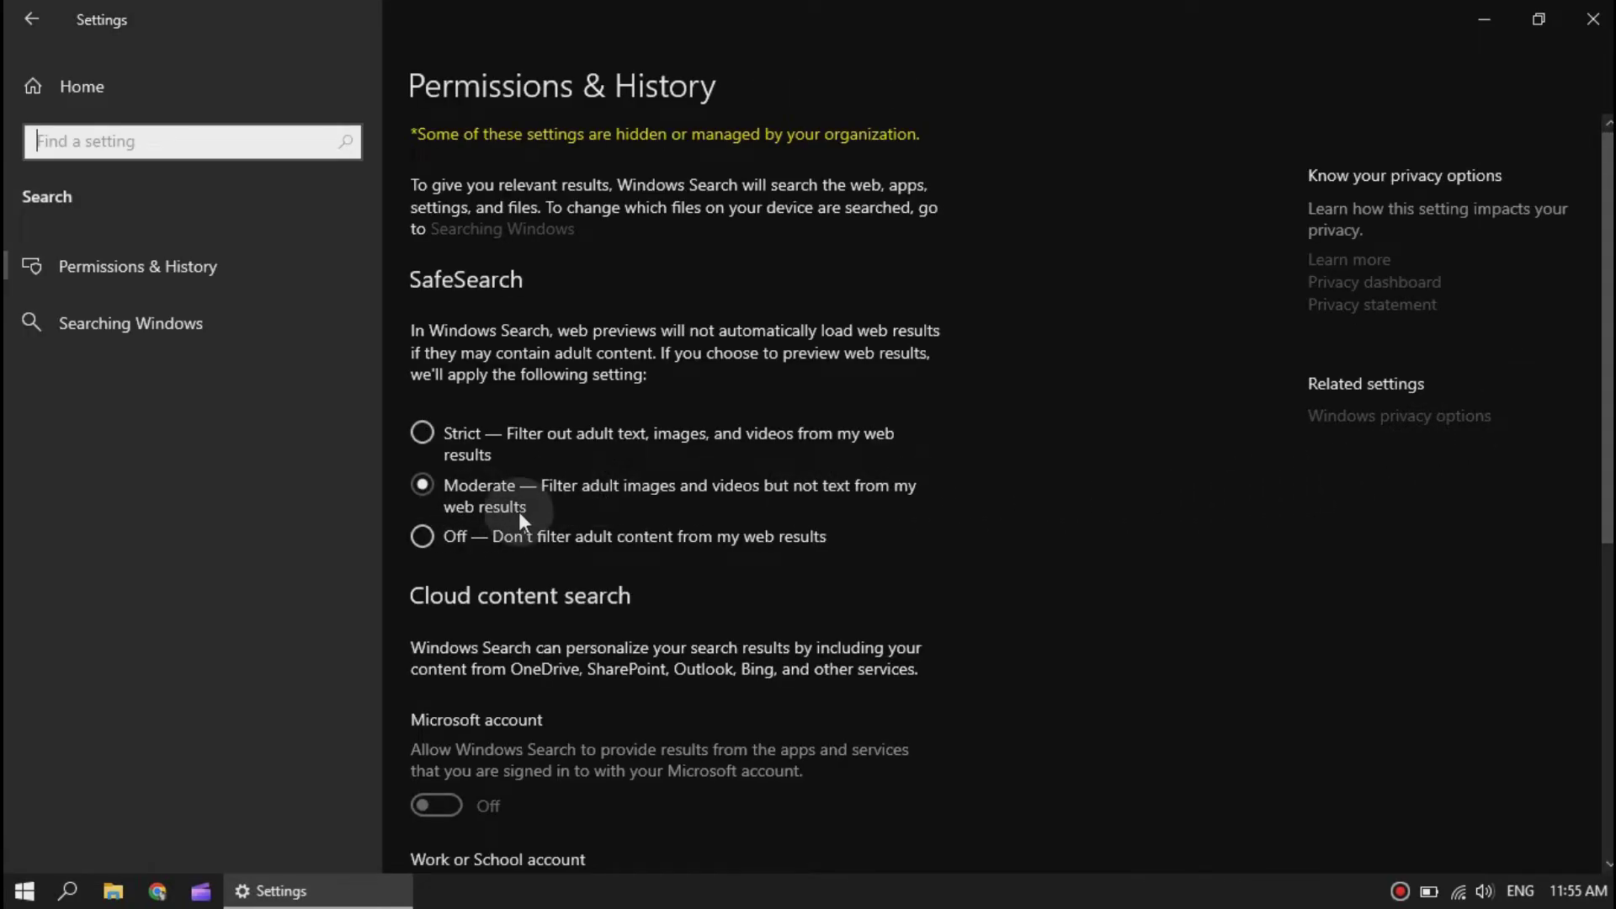
click(433, 537)
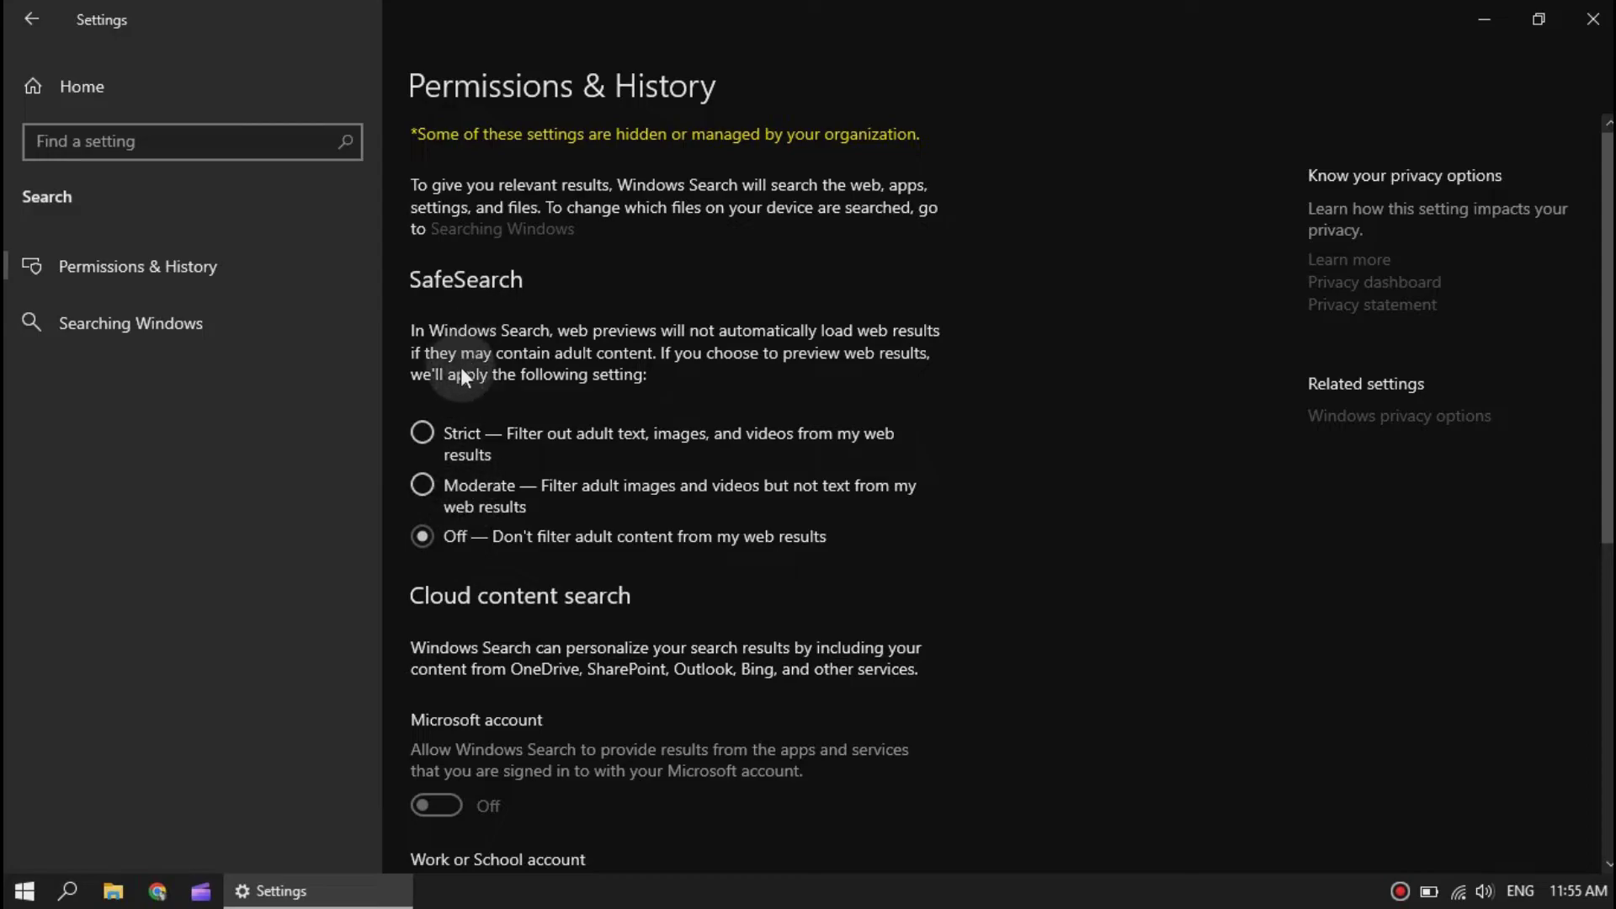
scroll(488, 499, down, 1)
scroll(490, 524, down, 5)
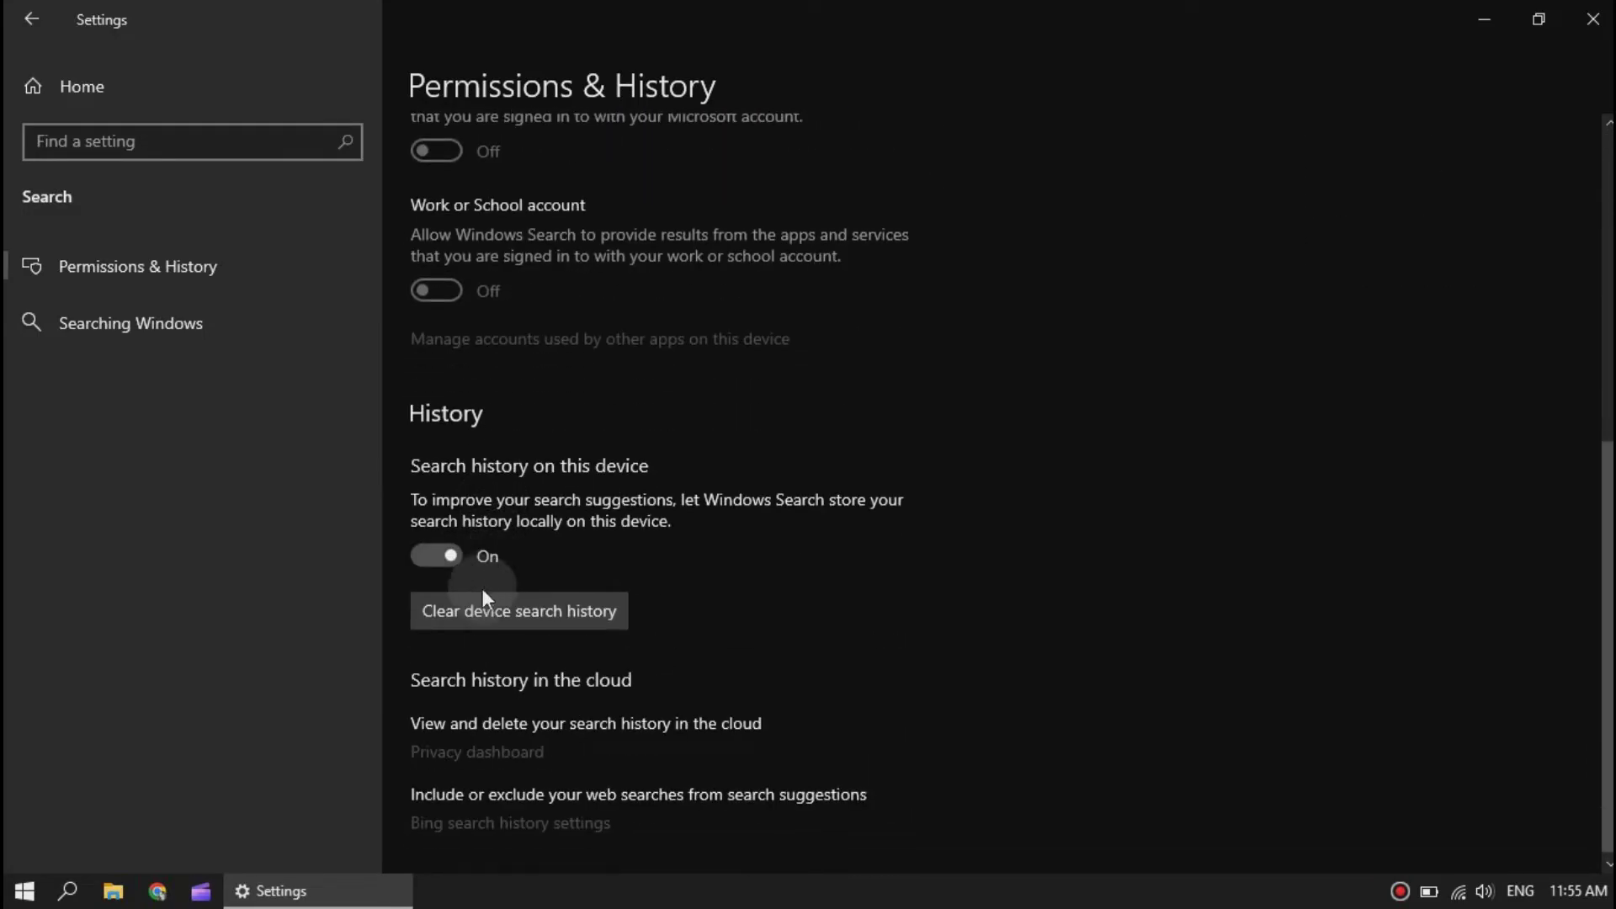
click(447, 554)
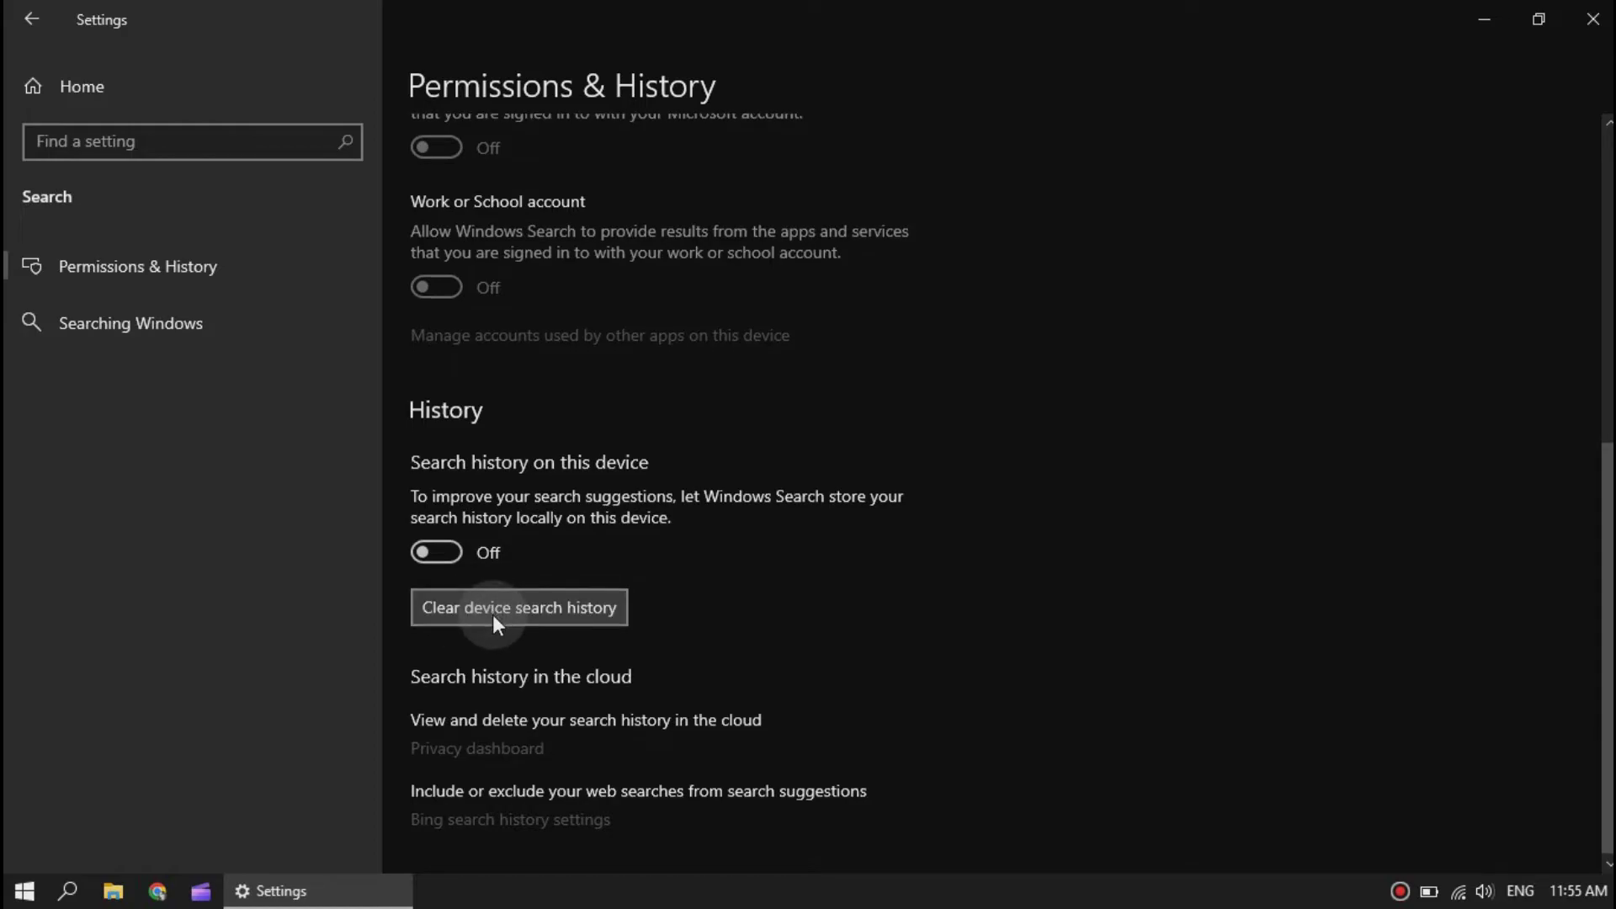
scroll(492, 616, up, 2)
scroll(478, 601, up, 4)
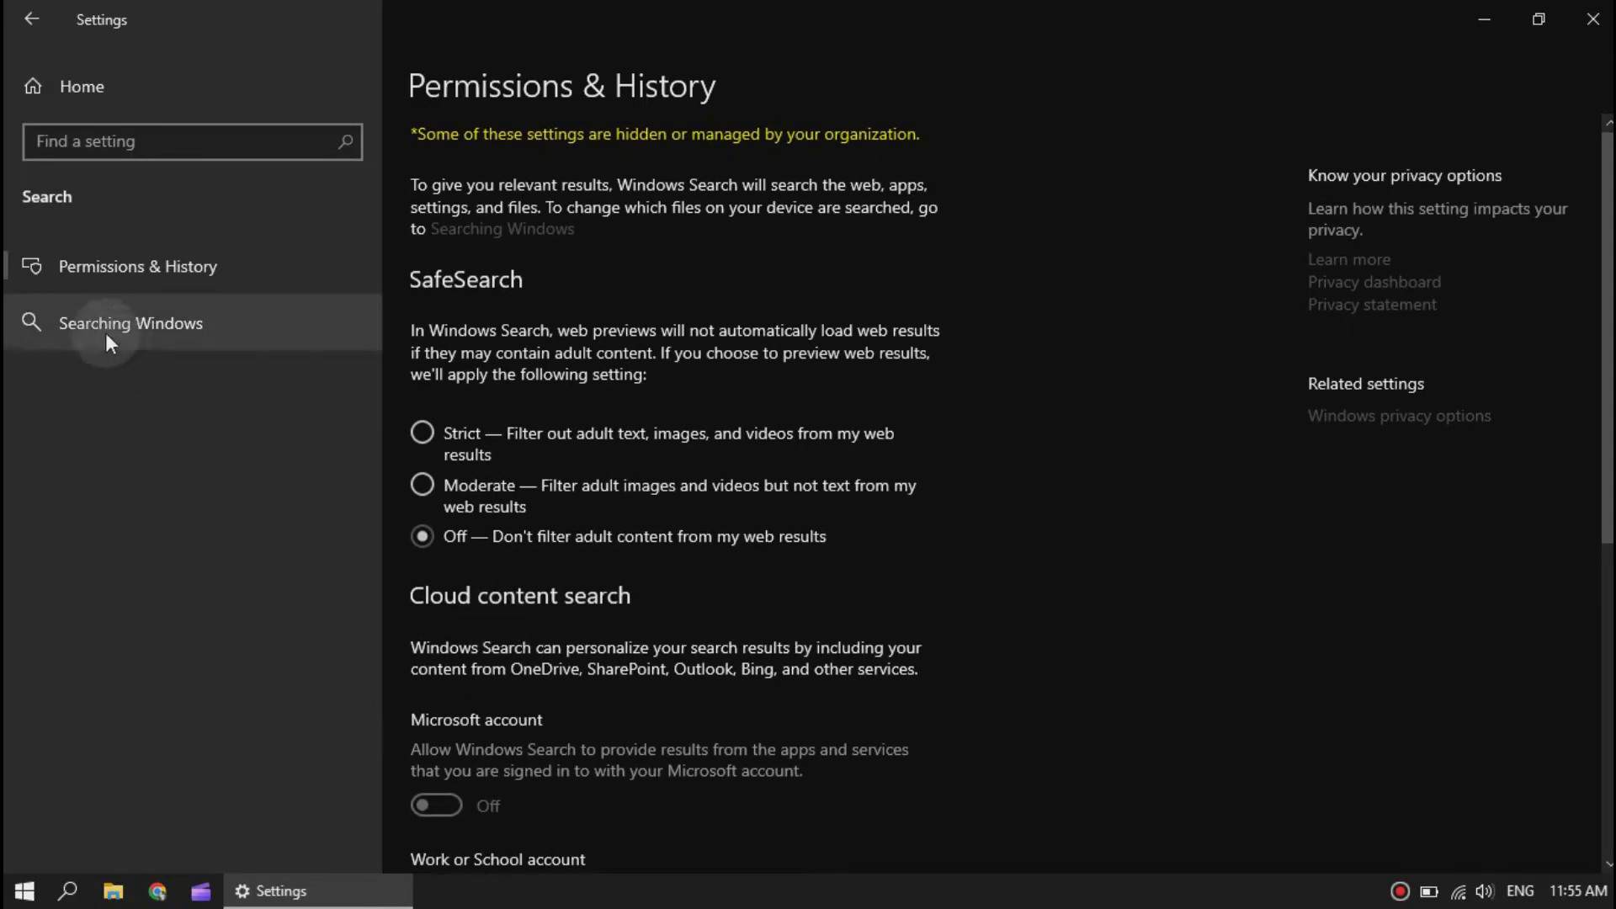
click(47, 3)
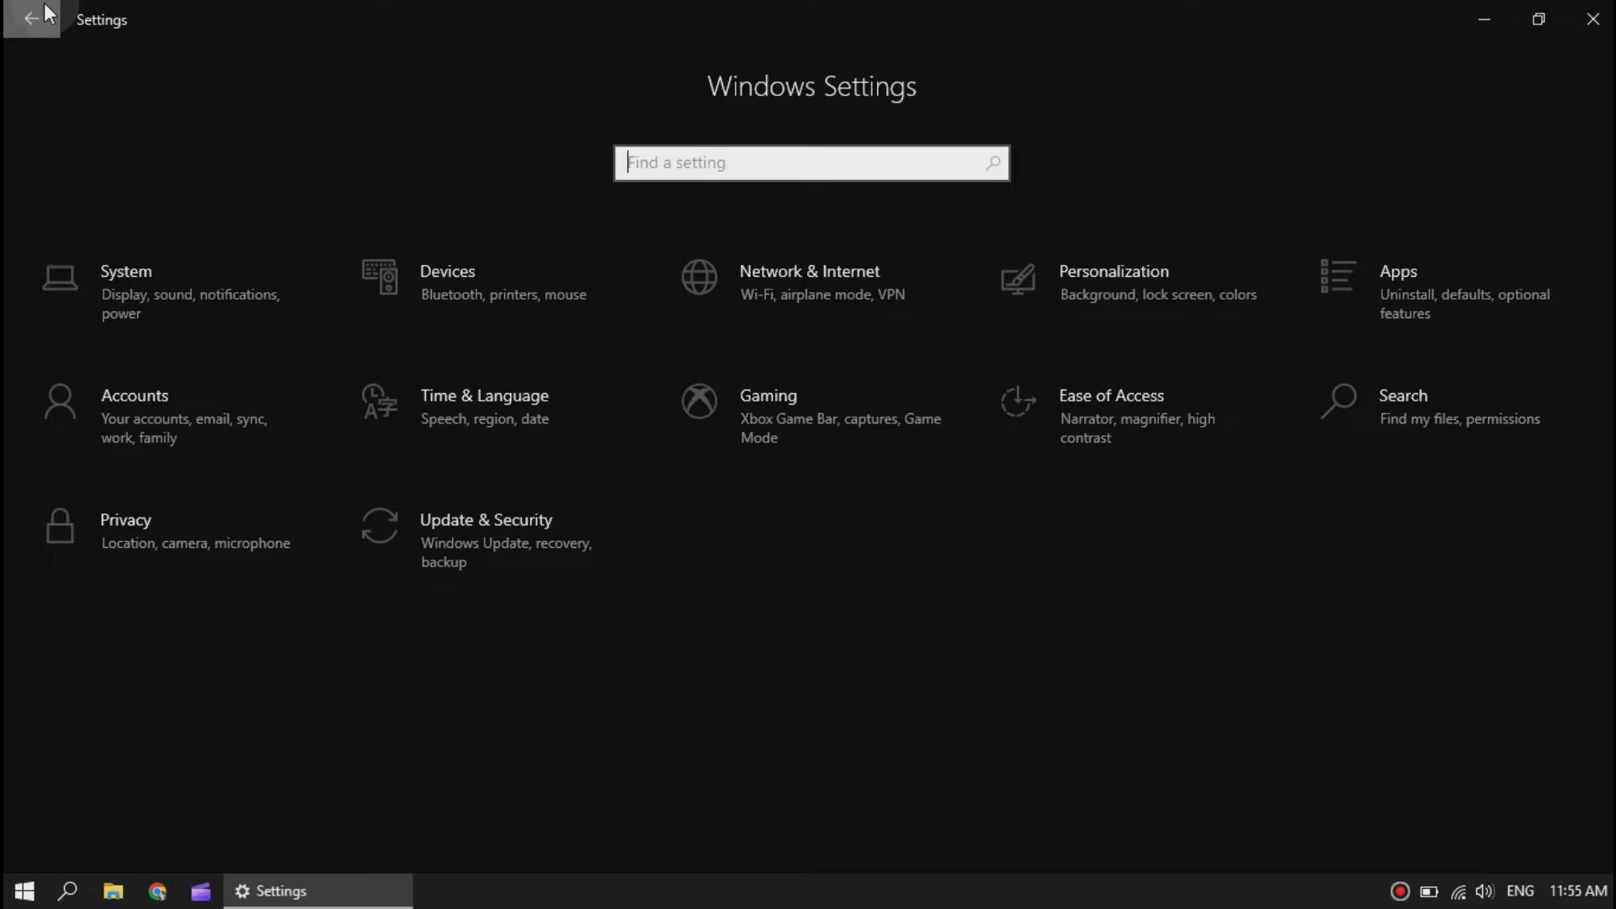
In Privacy > General, stop websites using the language list for locally relevant content
click(183, 513)
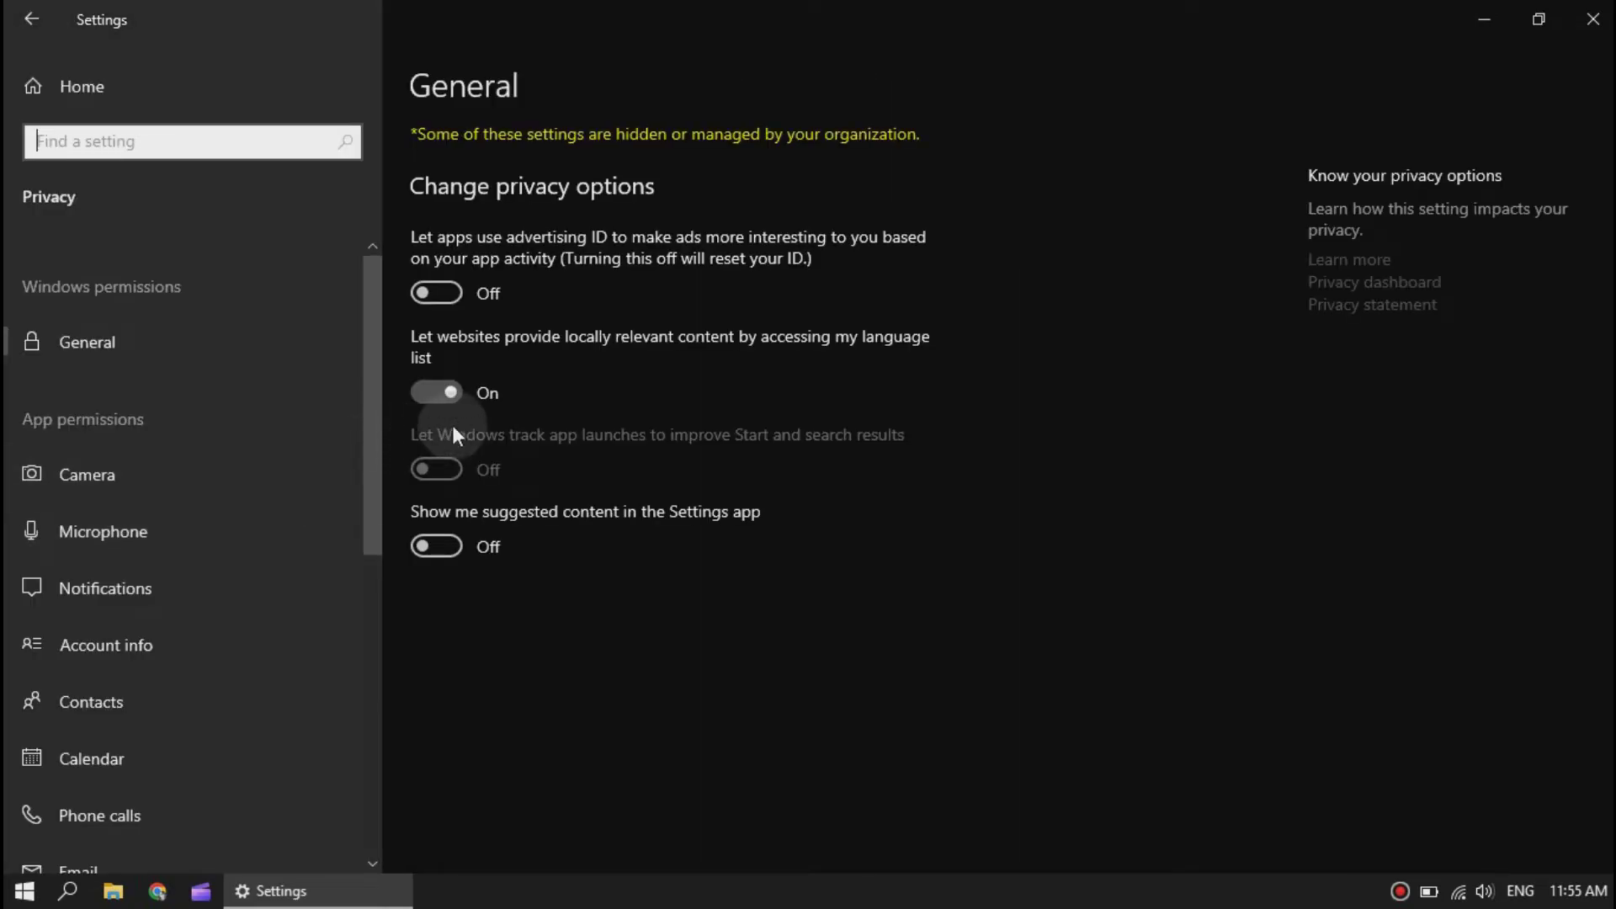
click(442, 391)
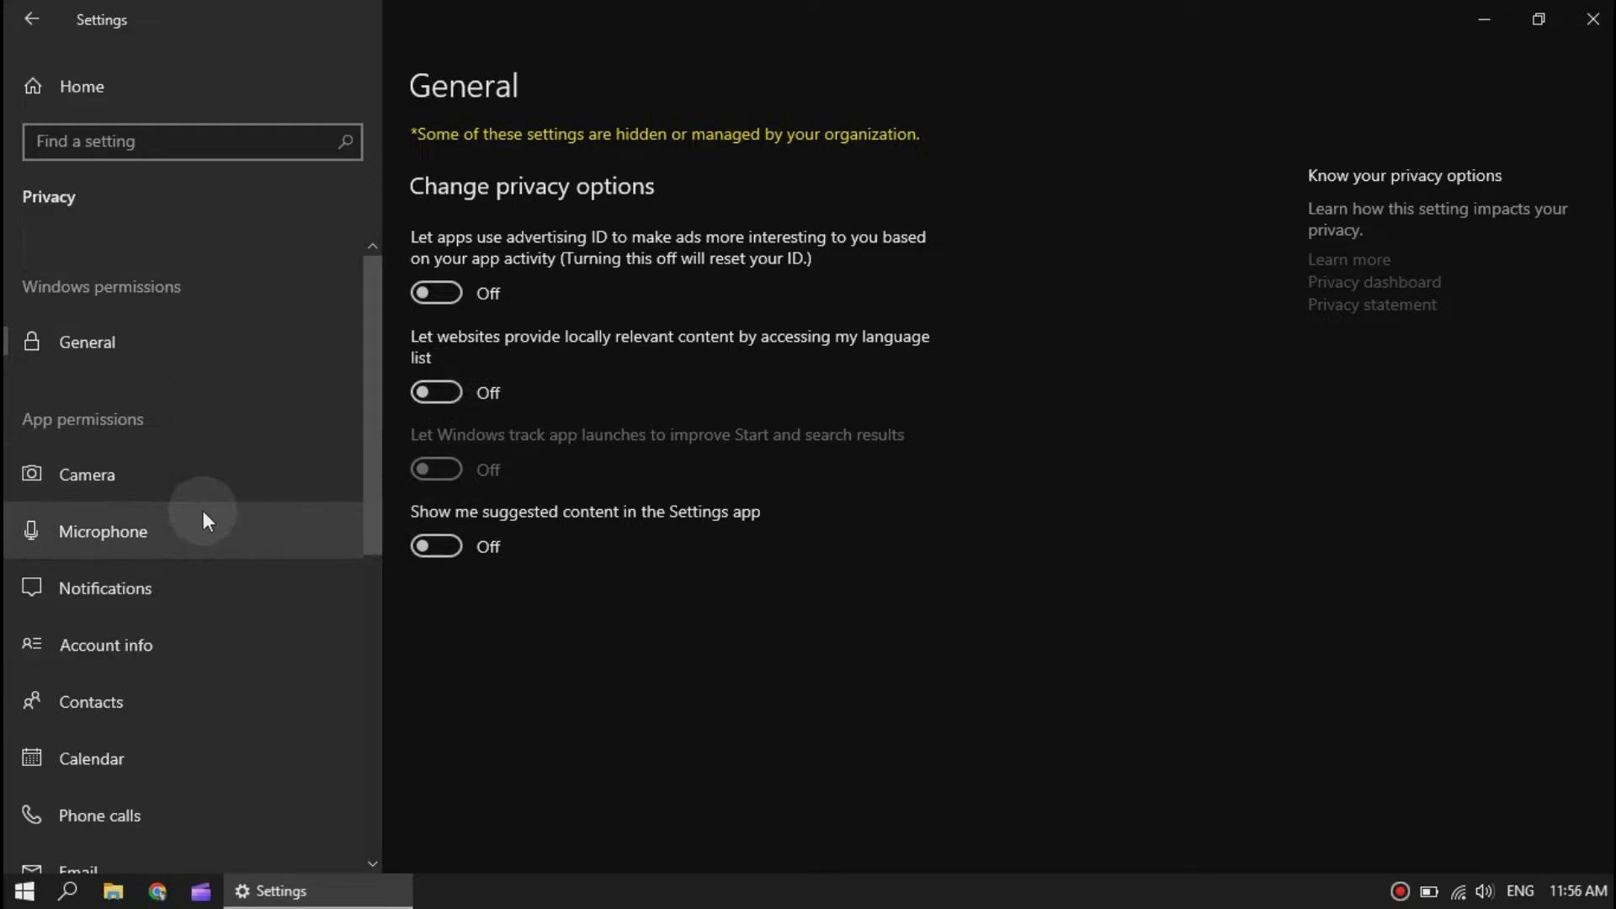
Turn off device-wide access for Notifications and Account info
click(218, 571)
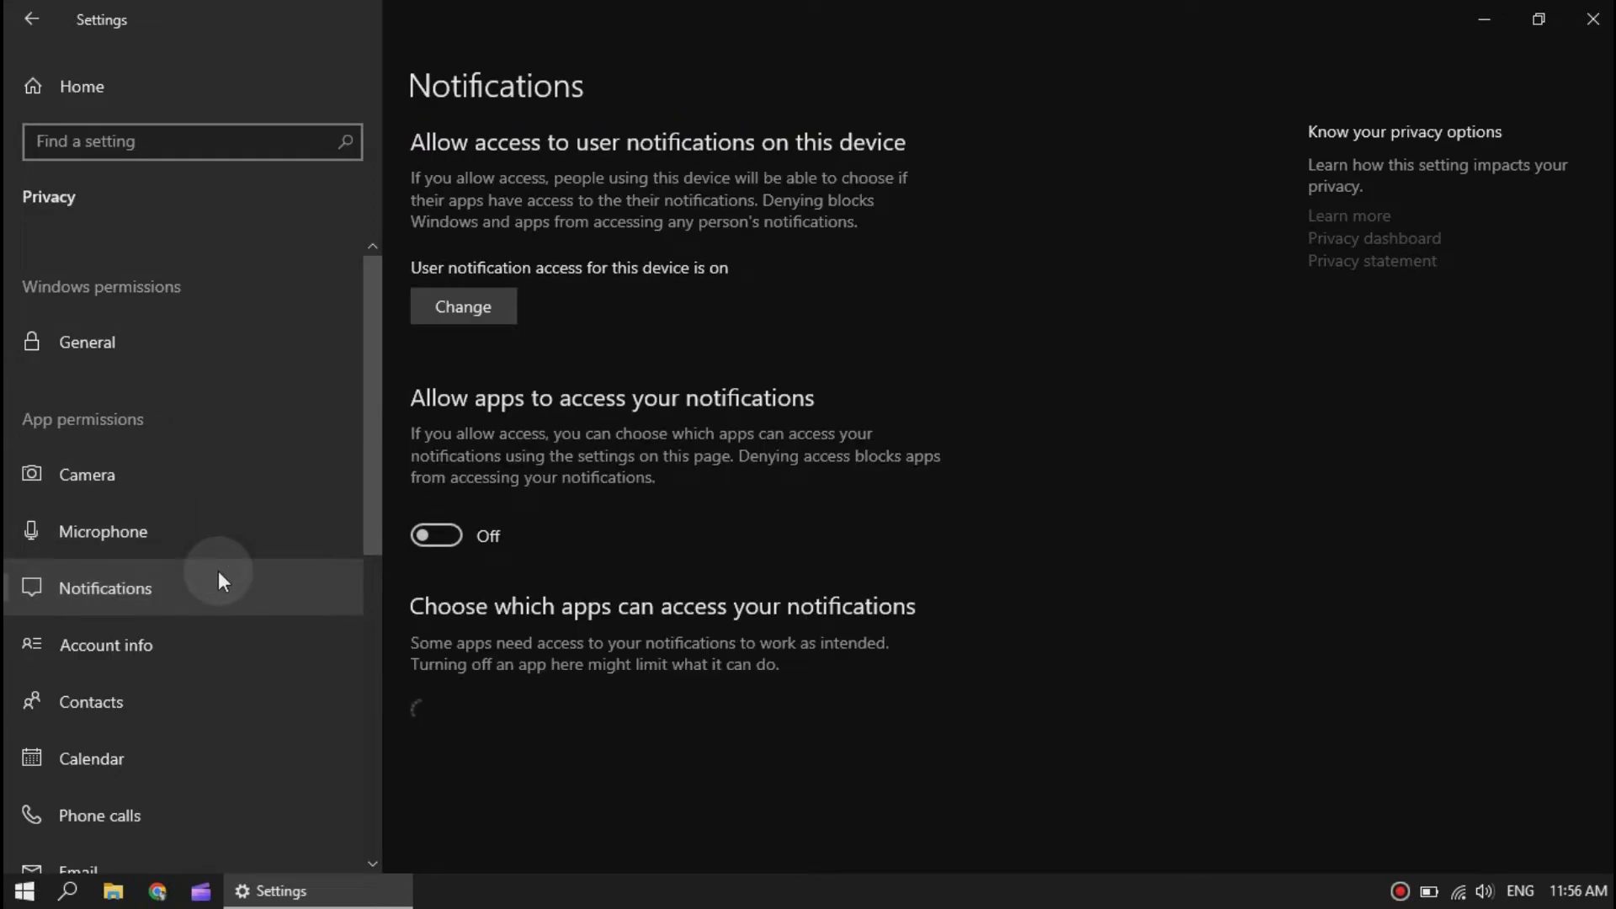
scroll(219, 570, down, 1)
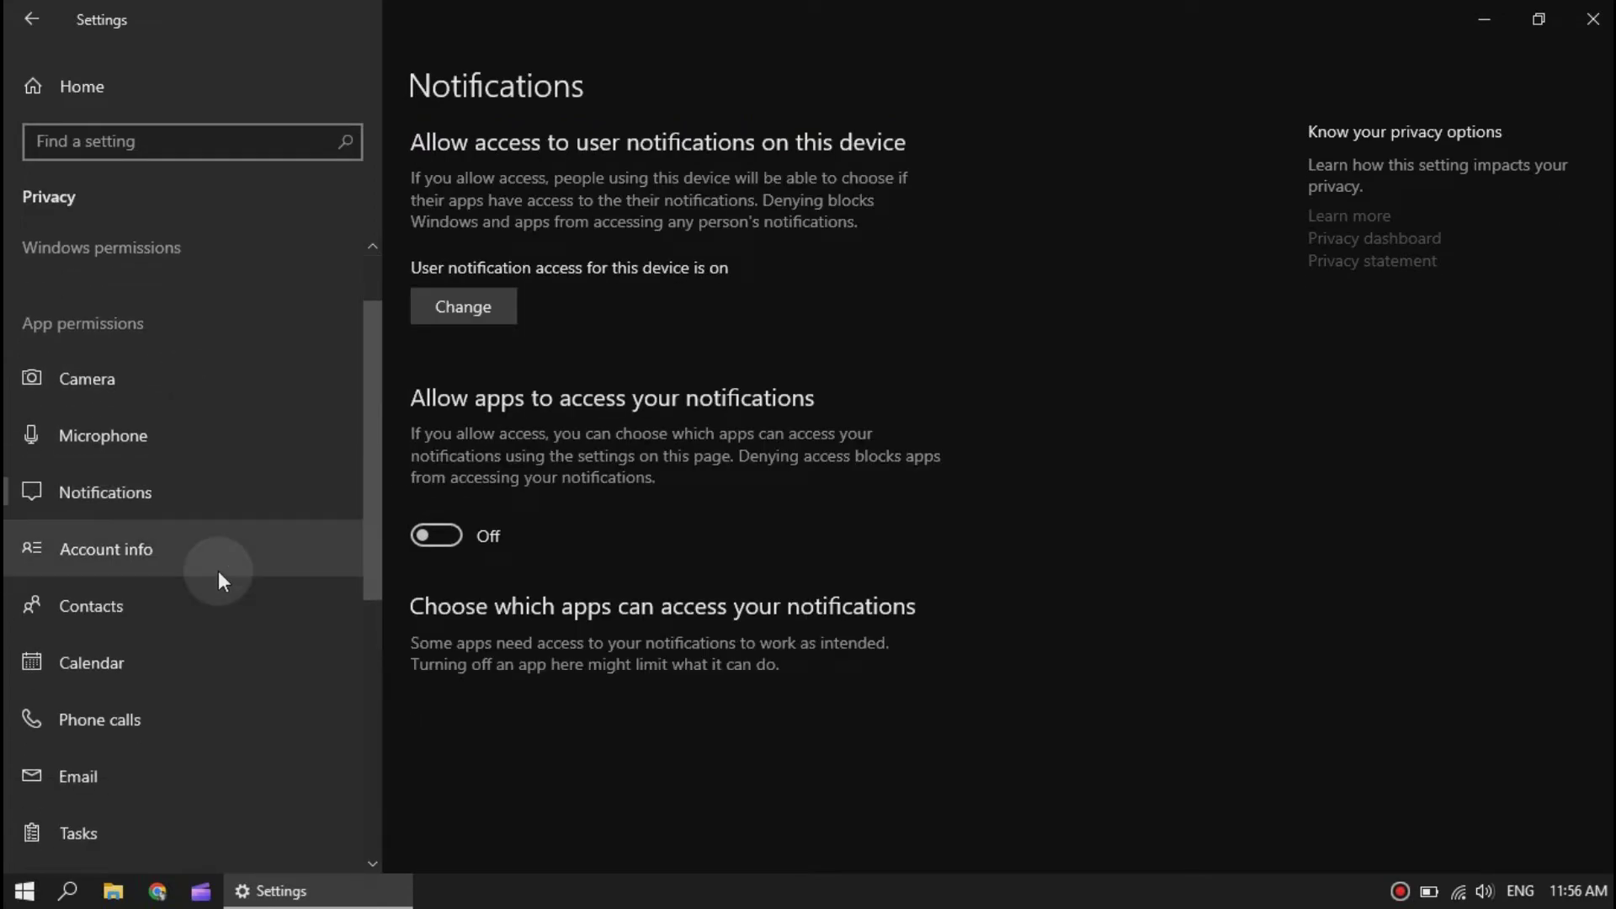
click(497, 317)
click(370, 232)
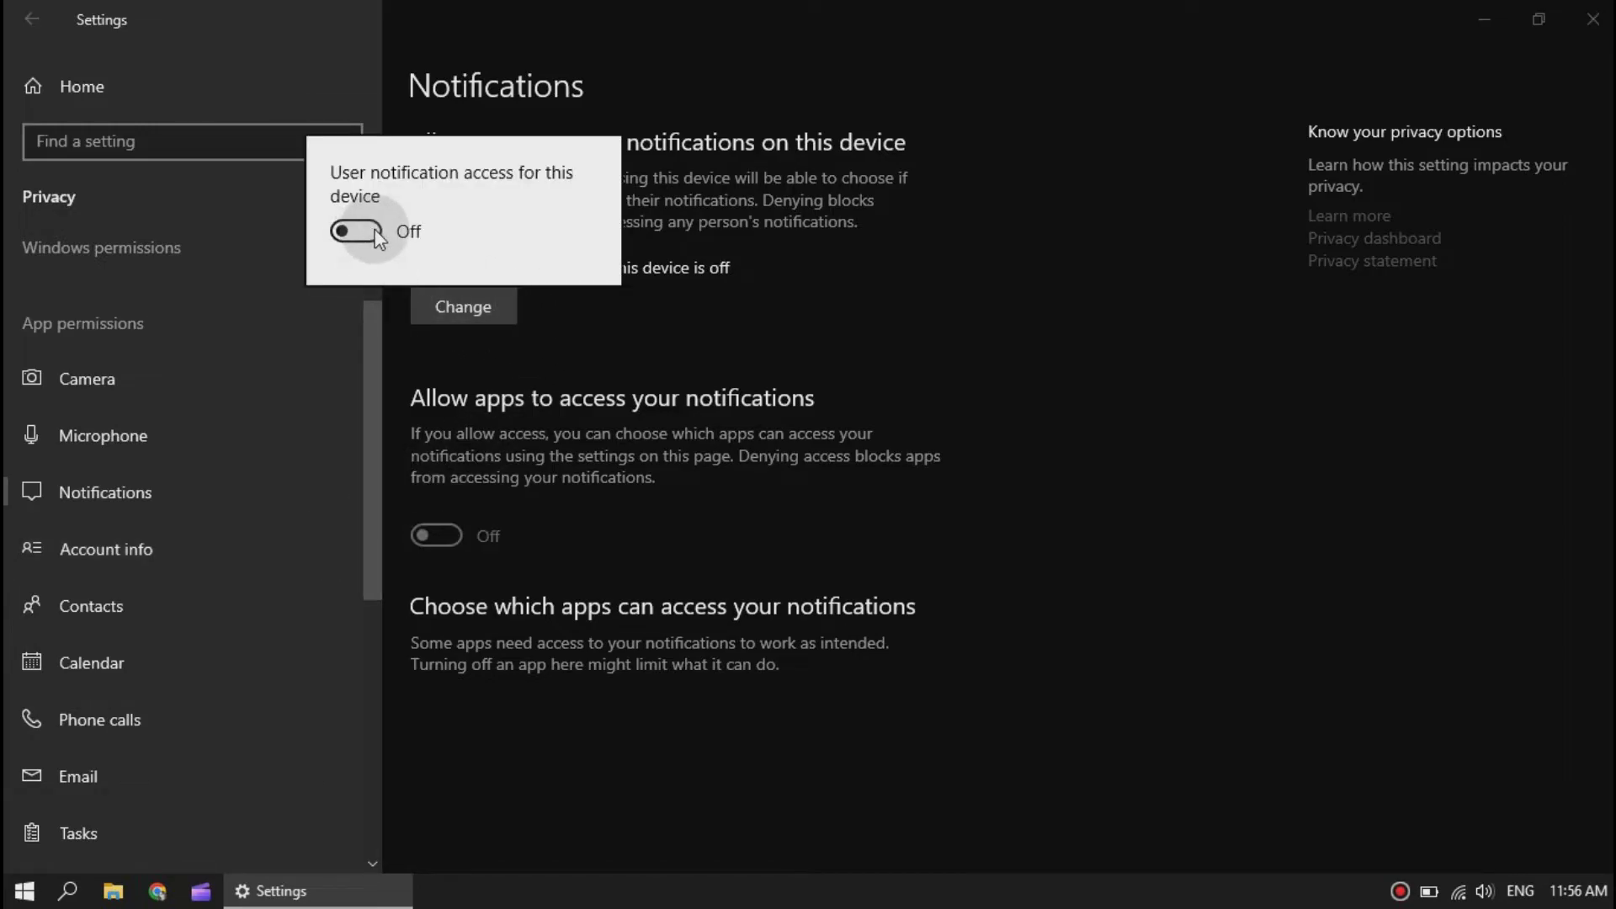
click(576, 351)
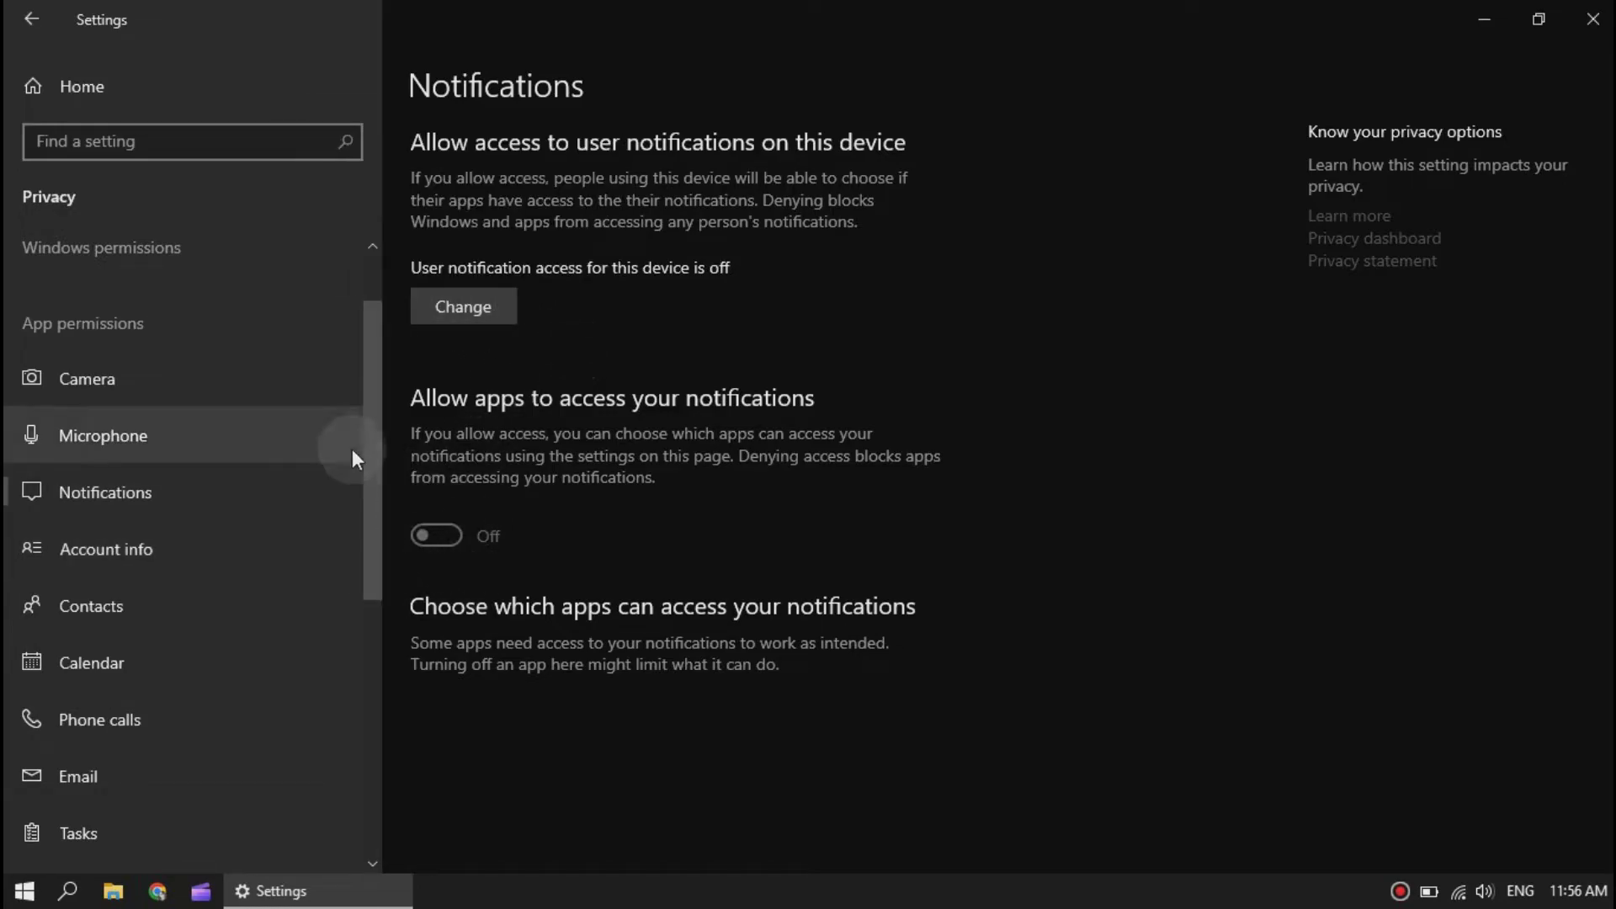
scroll(375, 475, down, 1)
scroll(252, 443, down, 2)
click(119, 420)
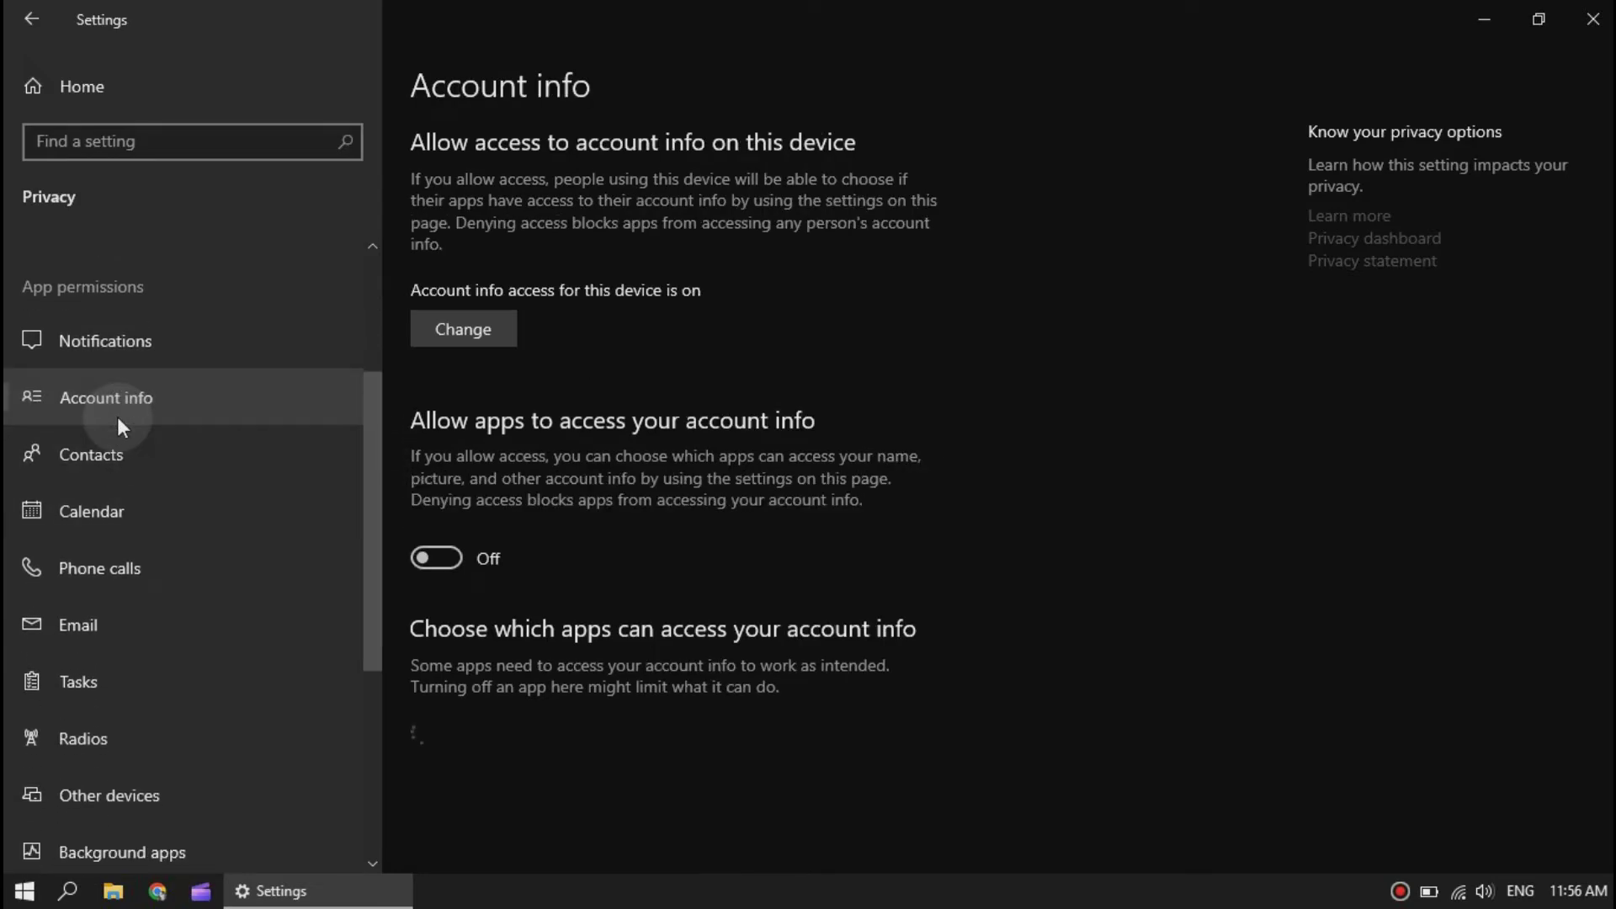
click(488, 327)
click(378, 260)
click(477, 425)
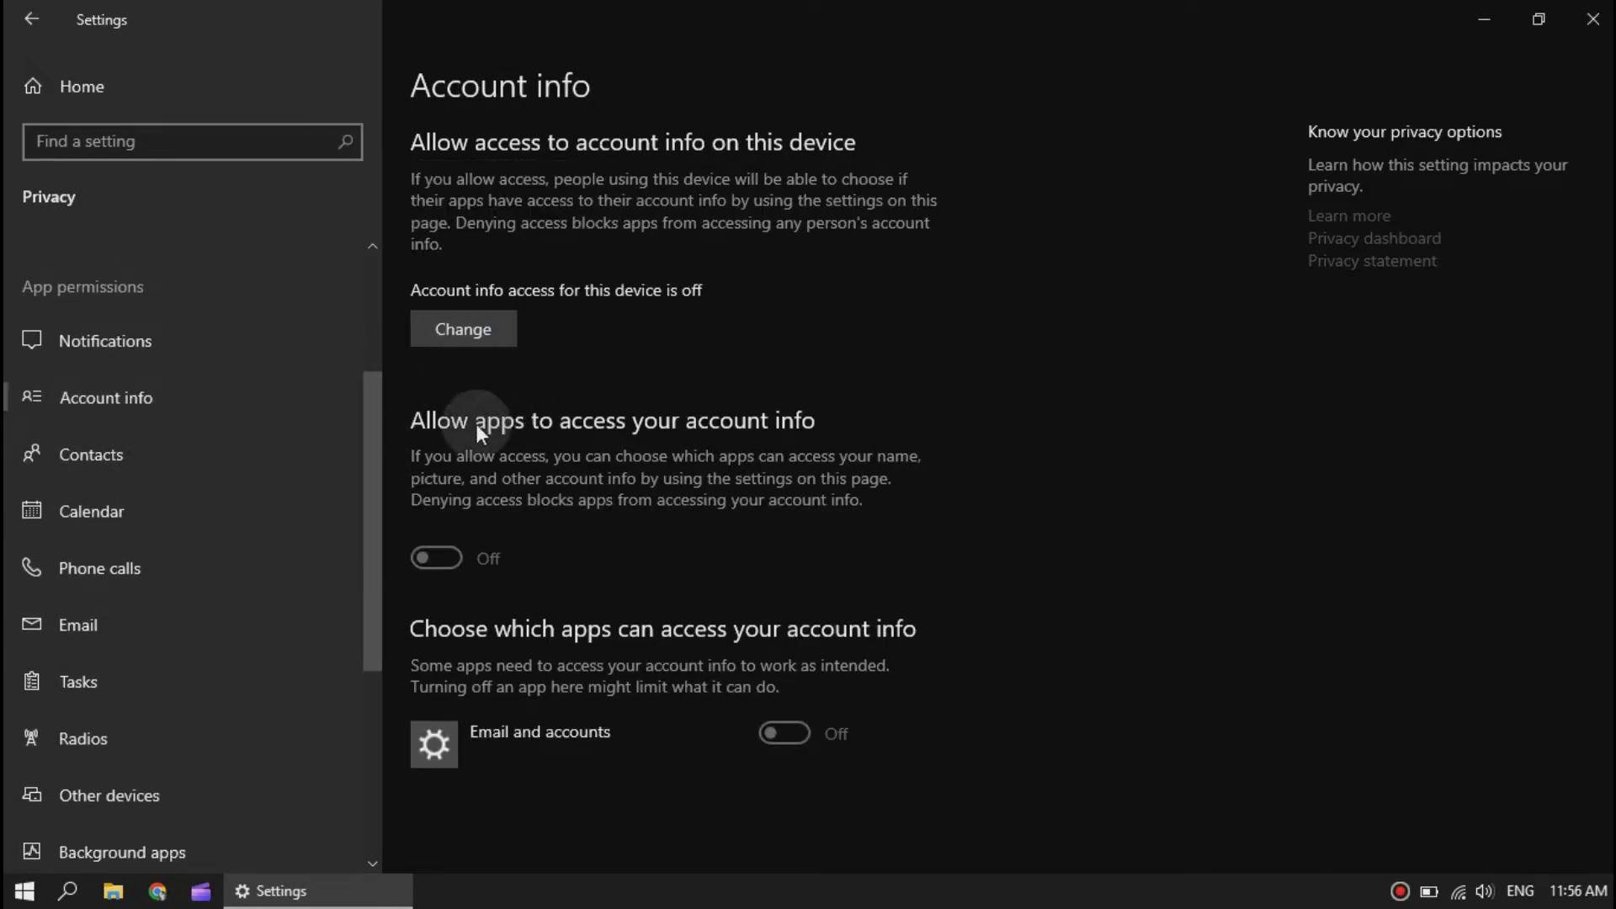
Turn off device-wide access for Contacts and Calendar
click(329, 464)
click(488, 307)
click(356, 232)
click(220, 455)
click(91, 512)
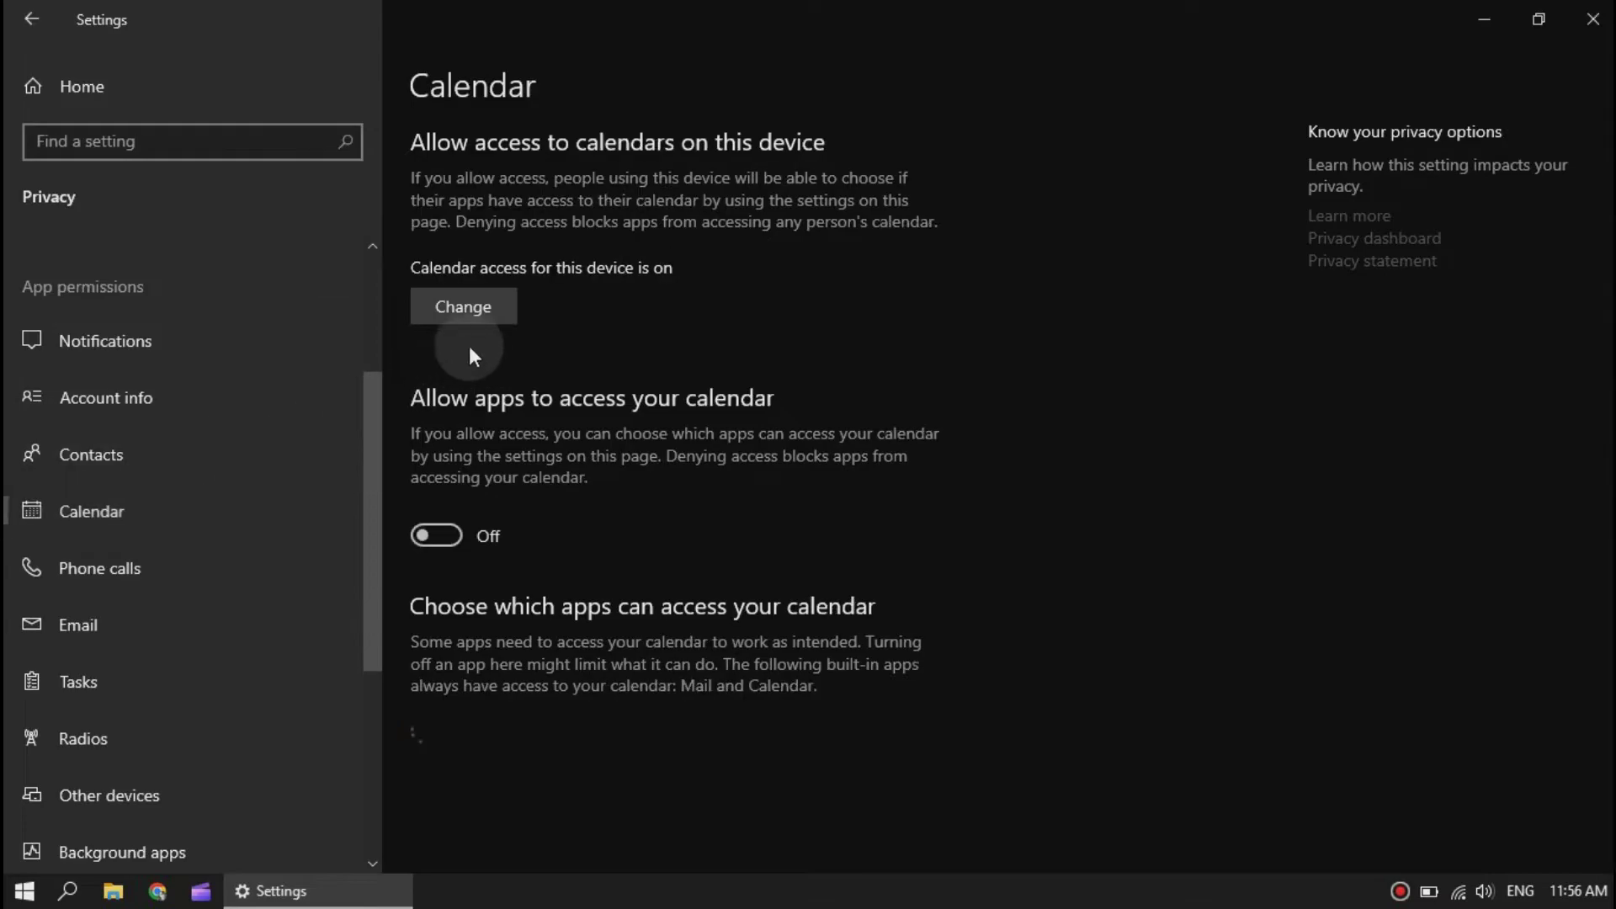
click(463, 307)
Turn off device-wide access for Phone calls and Email
click(357, 232)
click(258, 540)
click(498, 366)
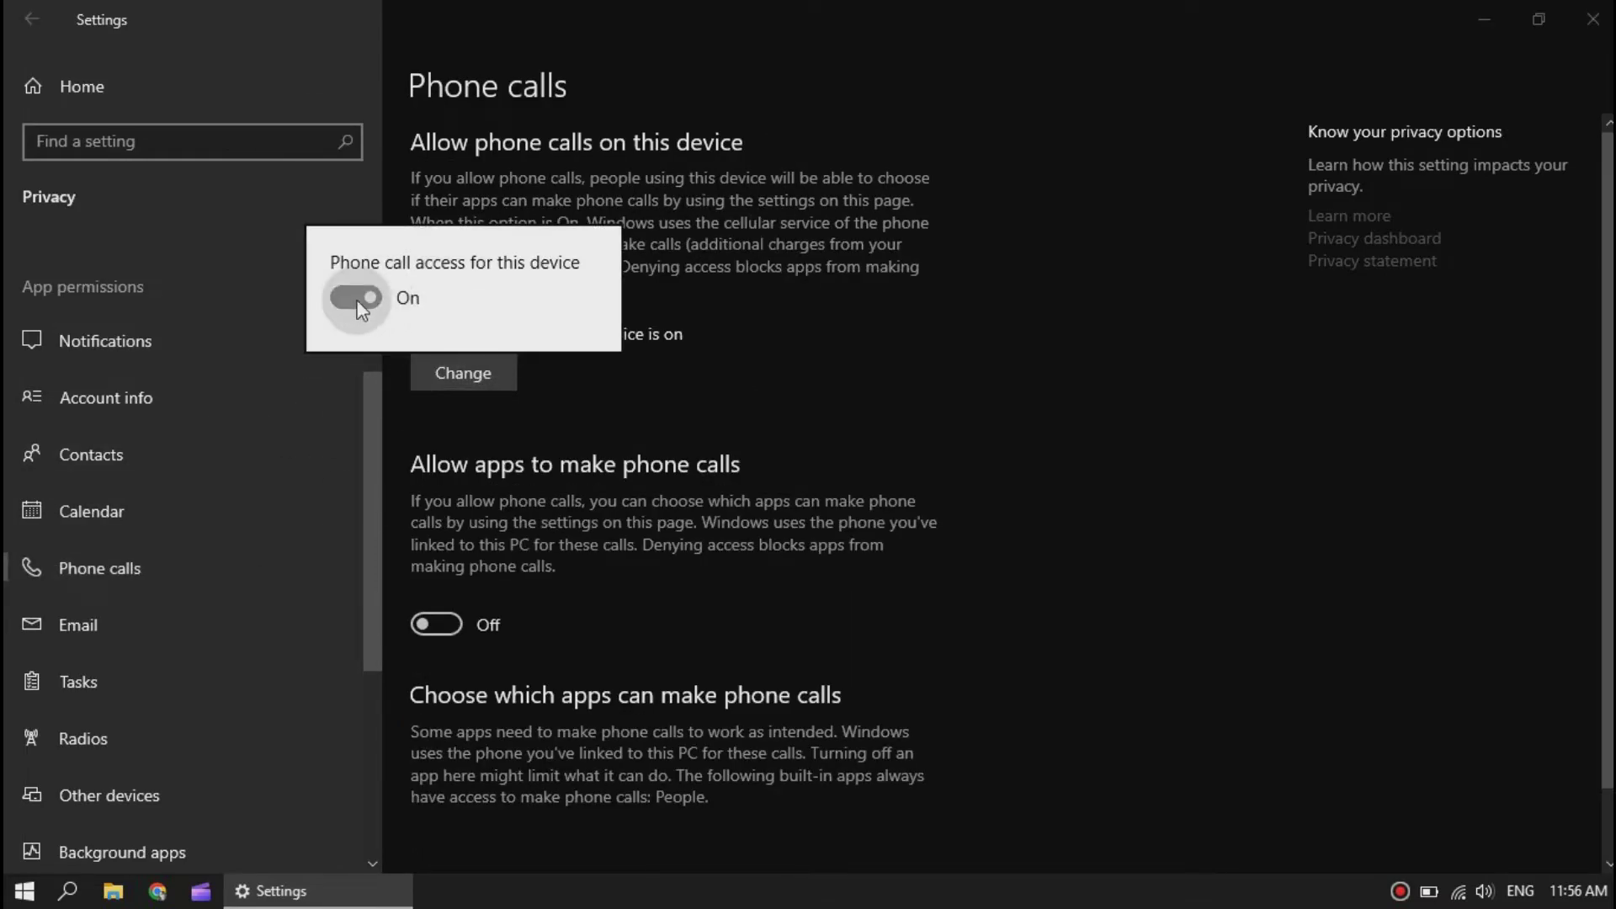
click(354, 300)
click(273, 631)
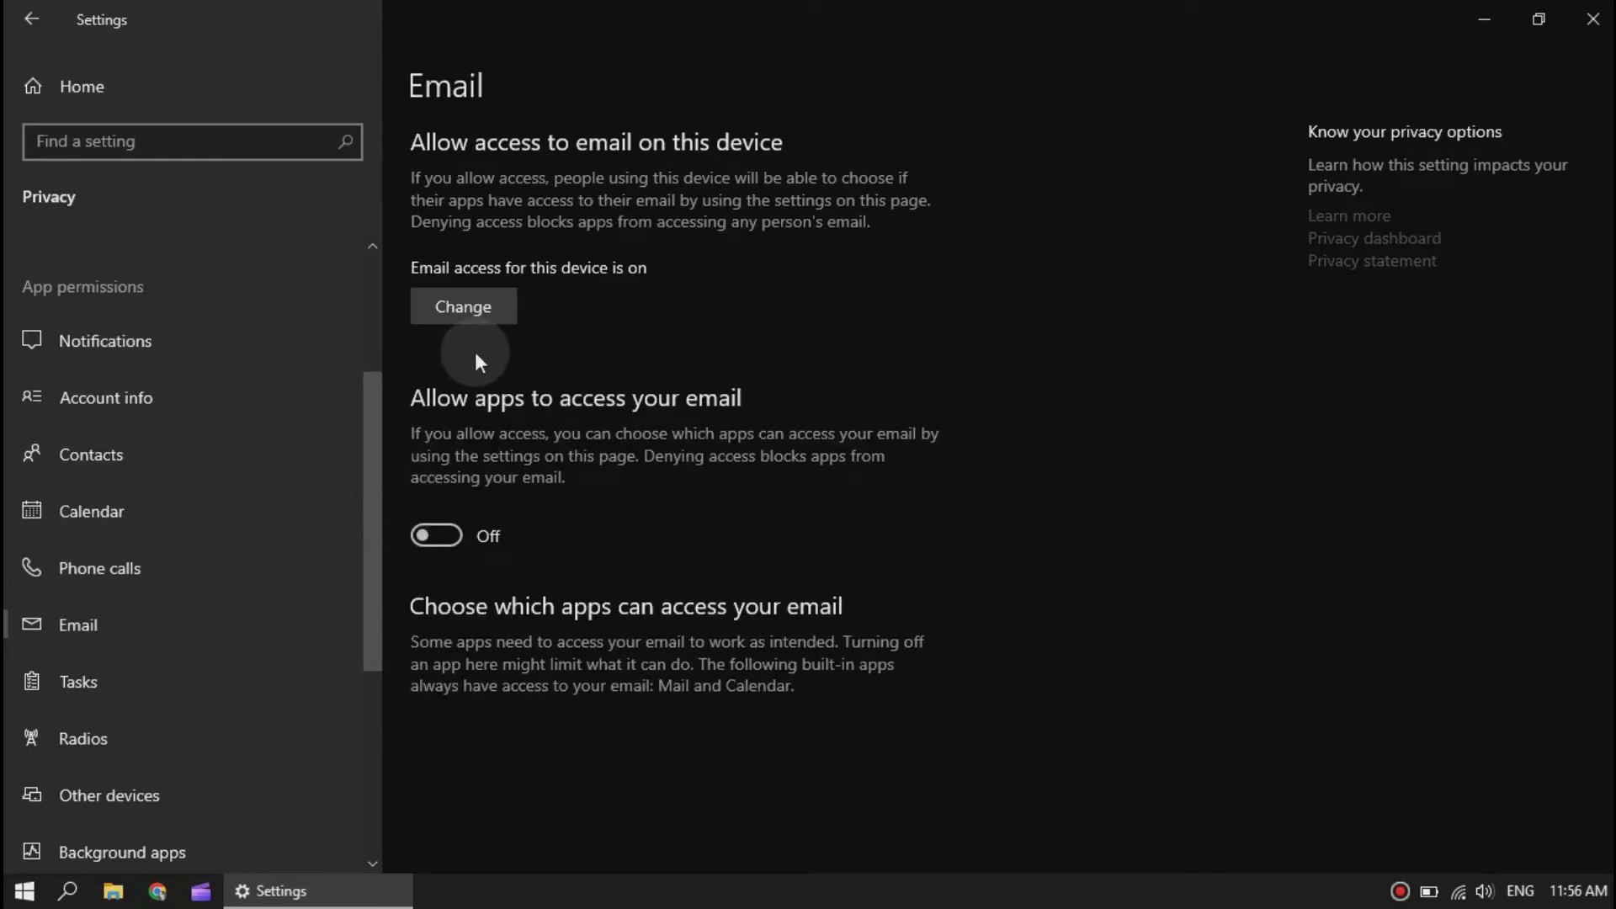
click(462, 309)
click(356, 231)
click(481, 382)
Turn off device-wide access for Tasks
click(78, 682)
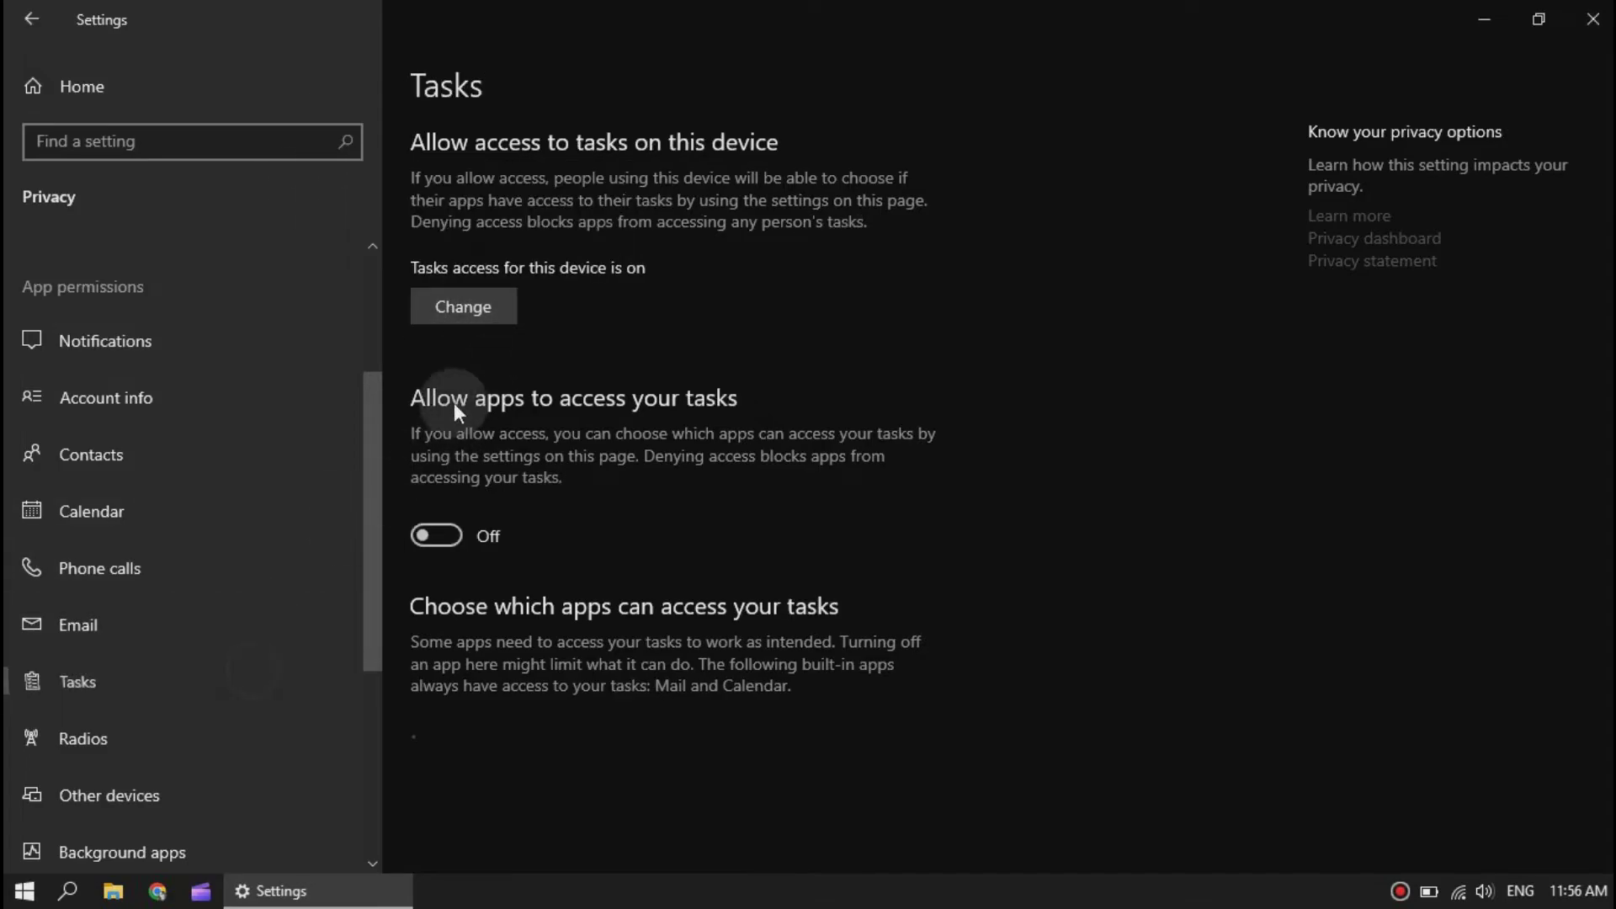
click(464, 307)
click(356, 231)
click(379, 568)
scroll(315, 531, down, 3)
Check the Other devices and Radios permission pages without changing them
click(234, 406)
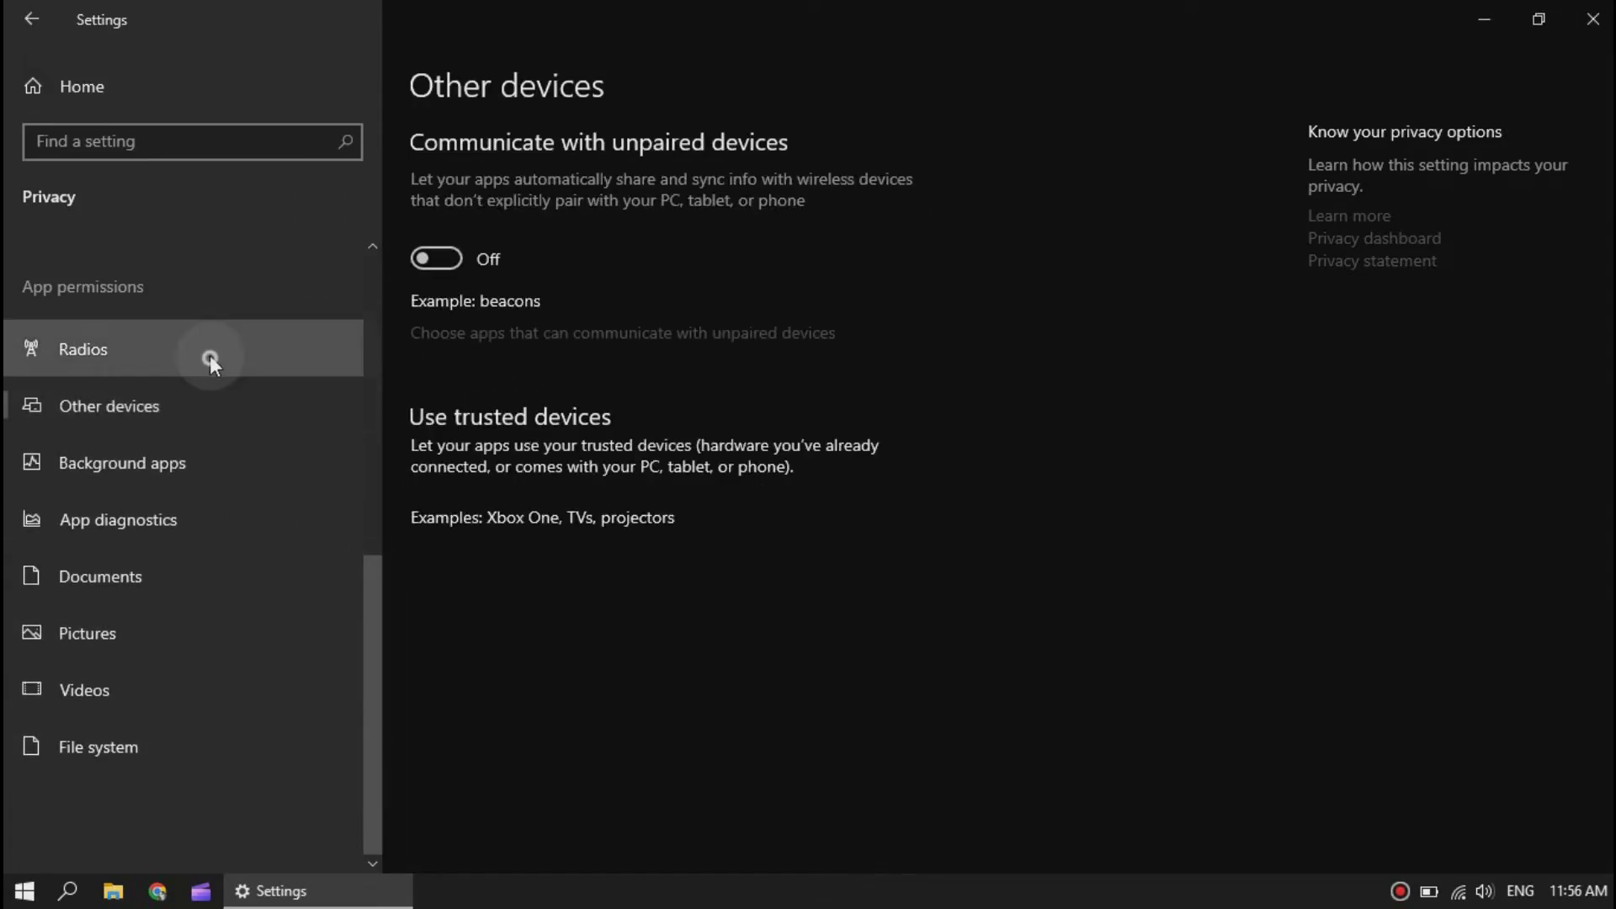
click(209, 351)
click(474, 308)
click(282, 395)
click(229, 422)
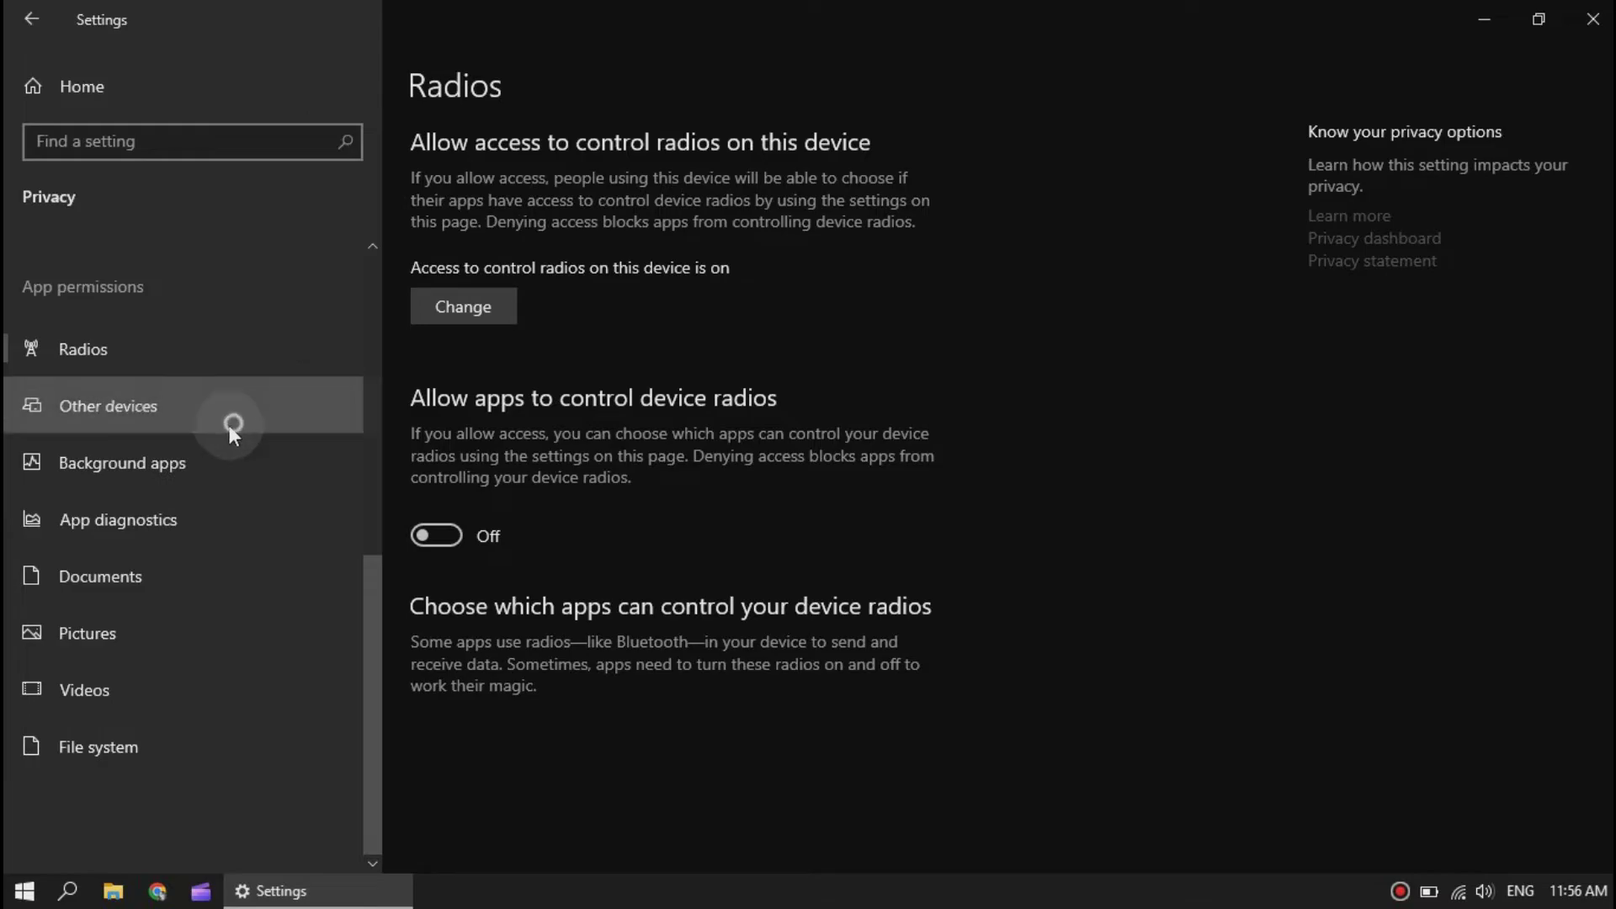
Stop apps running in the background and turn off device-wide app diagnostics access
click(213, 457)
click(448, 229)
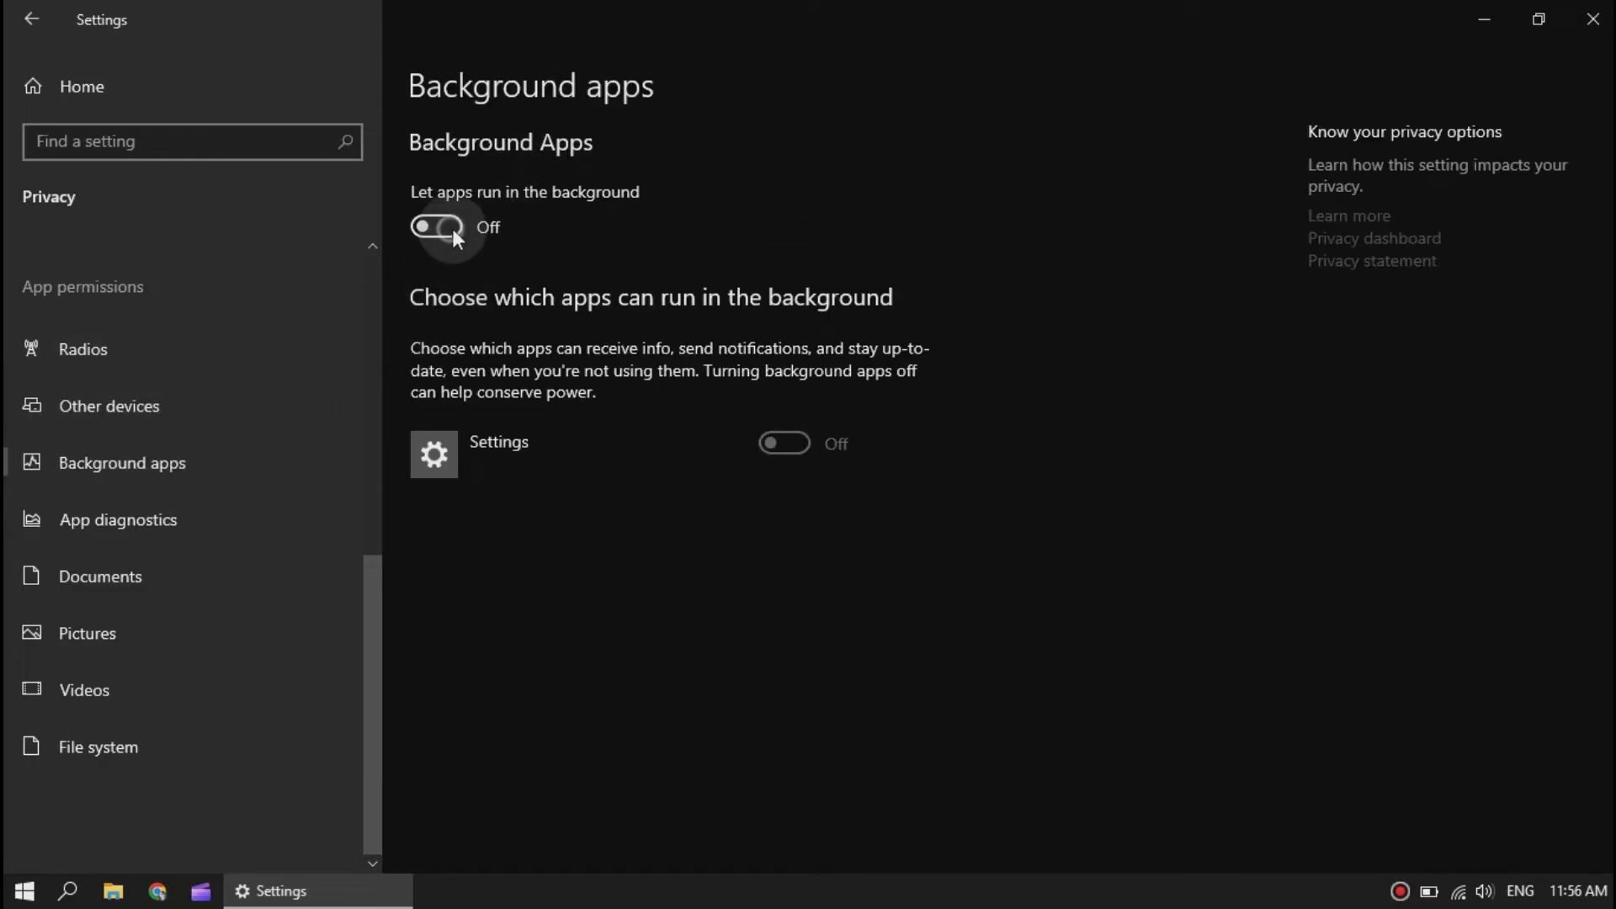
click(250, 518)
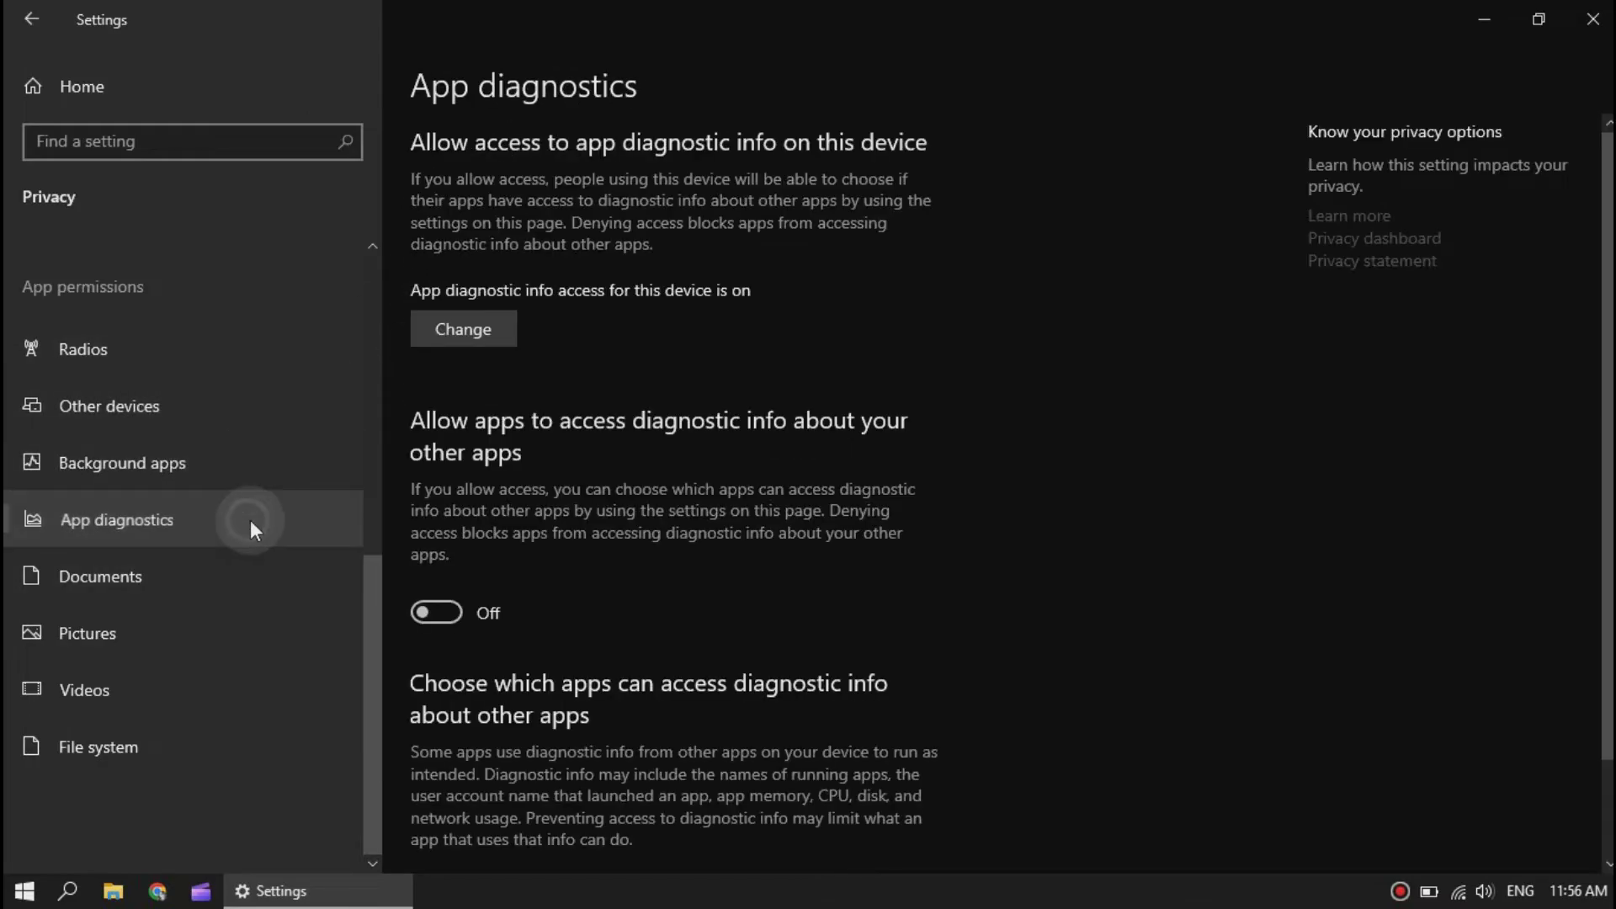
click(469, 330)
click(361, 265)
Turn off device-wide access to the Documents and Pictures libraries
click(196, 575)
click(462, 355)
click(356, 276)
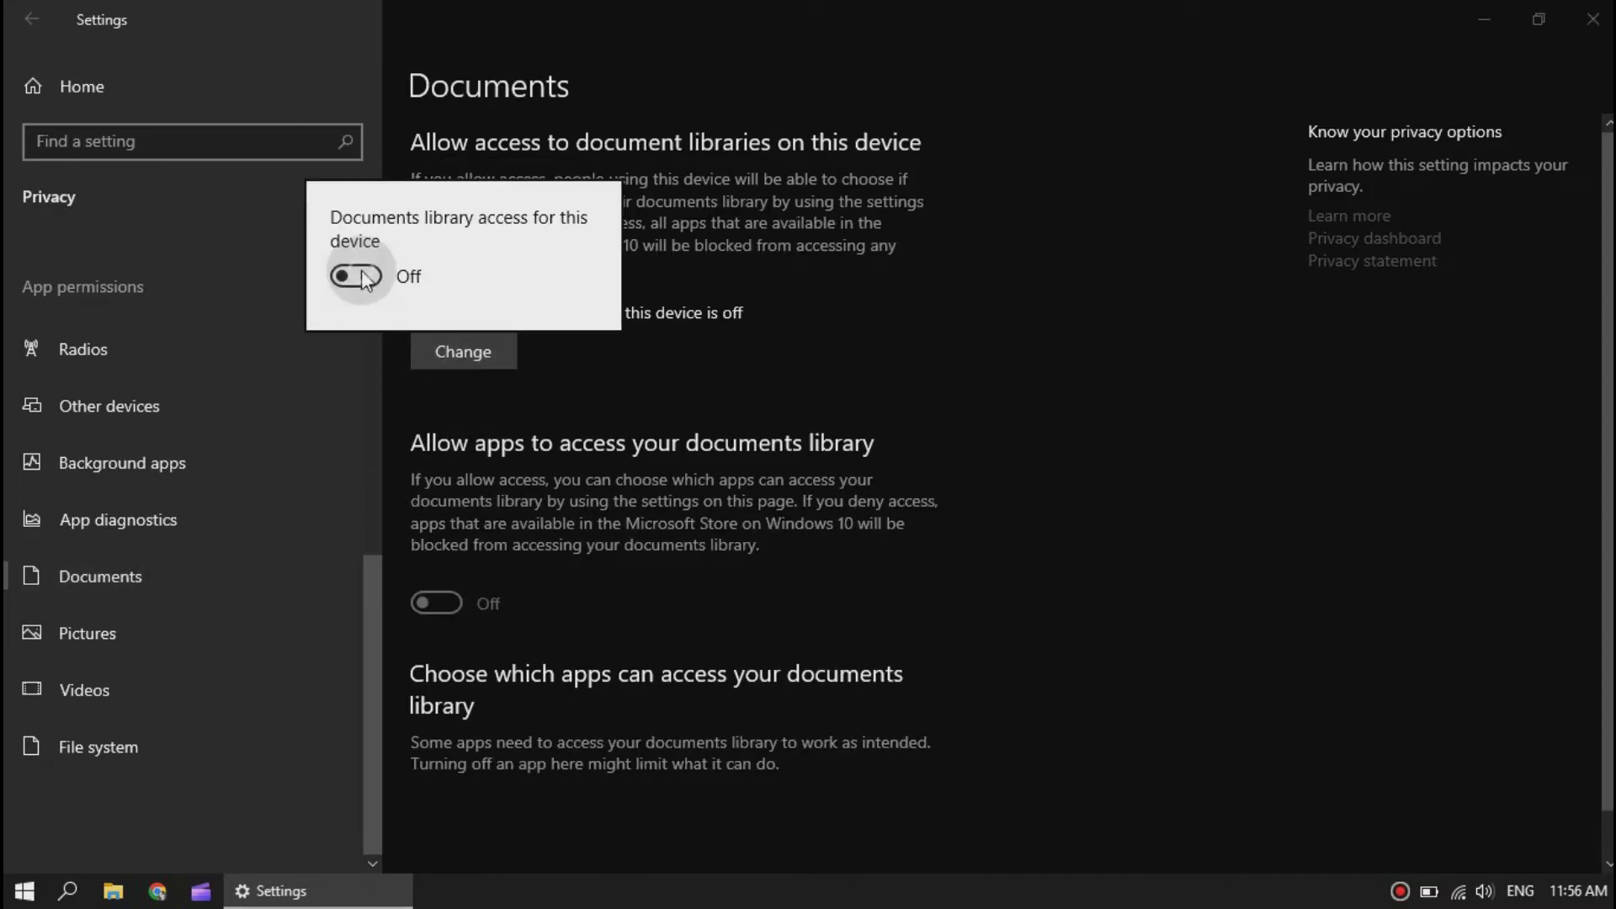
click(157, 621)
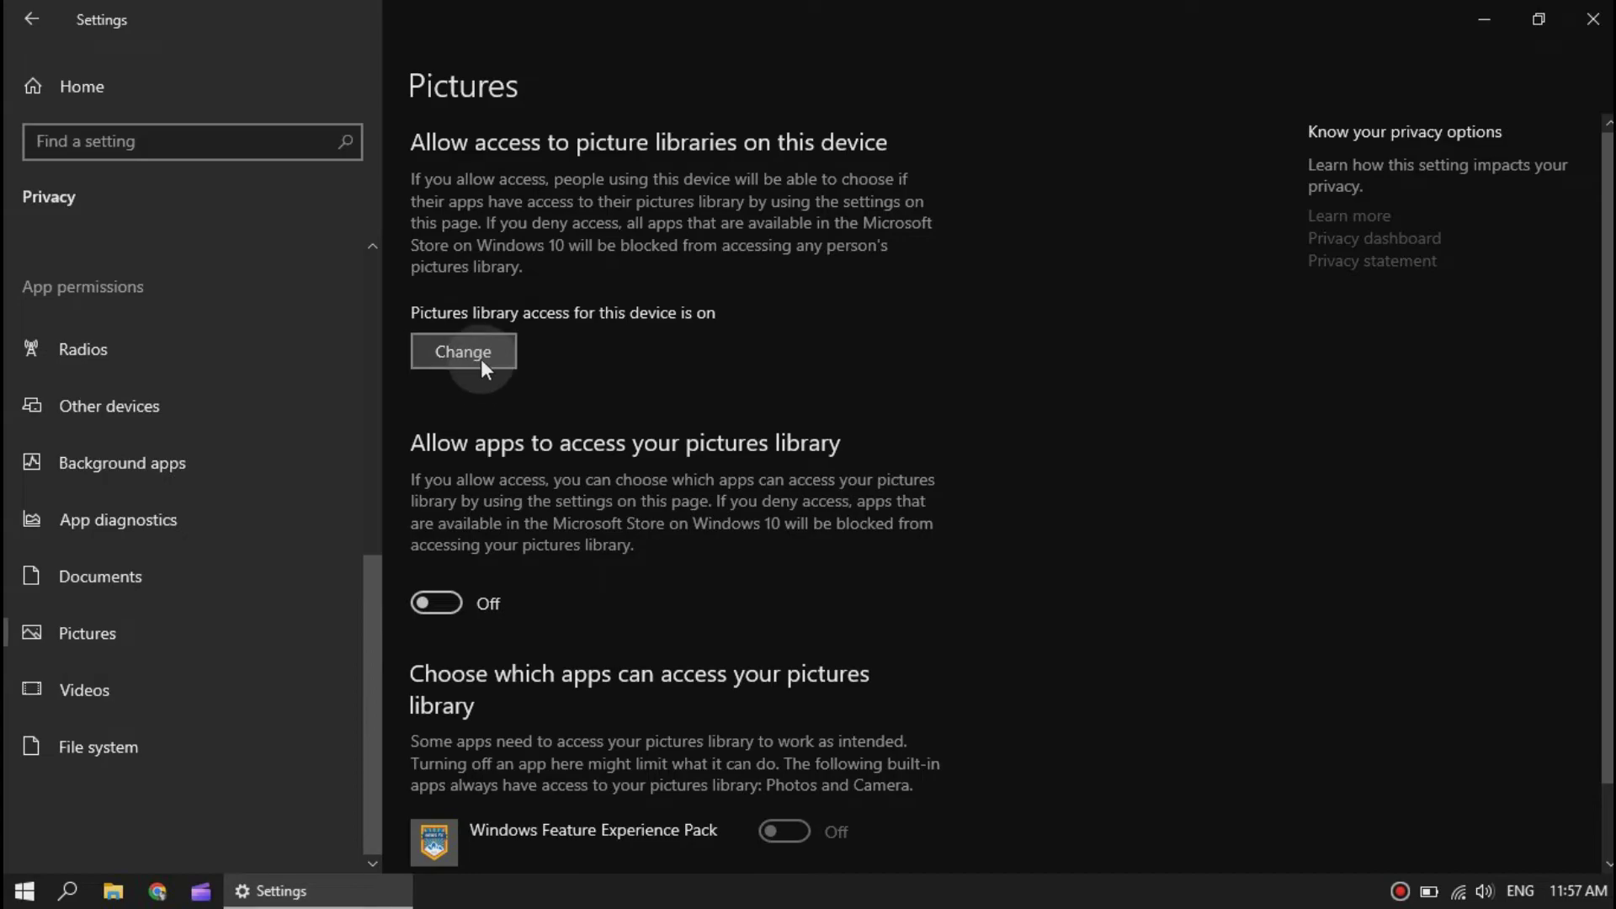
click(482, 356)
click(354, 277)
click(283, 430)
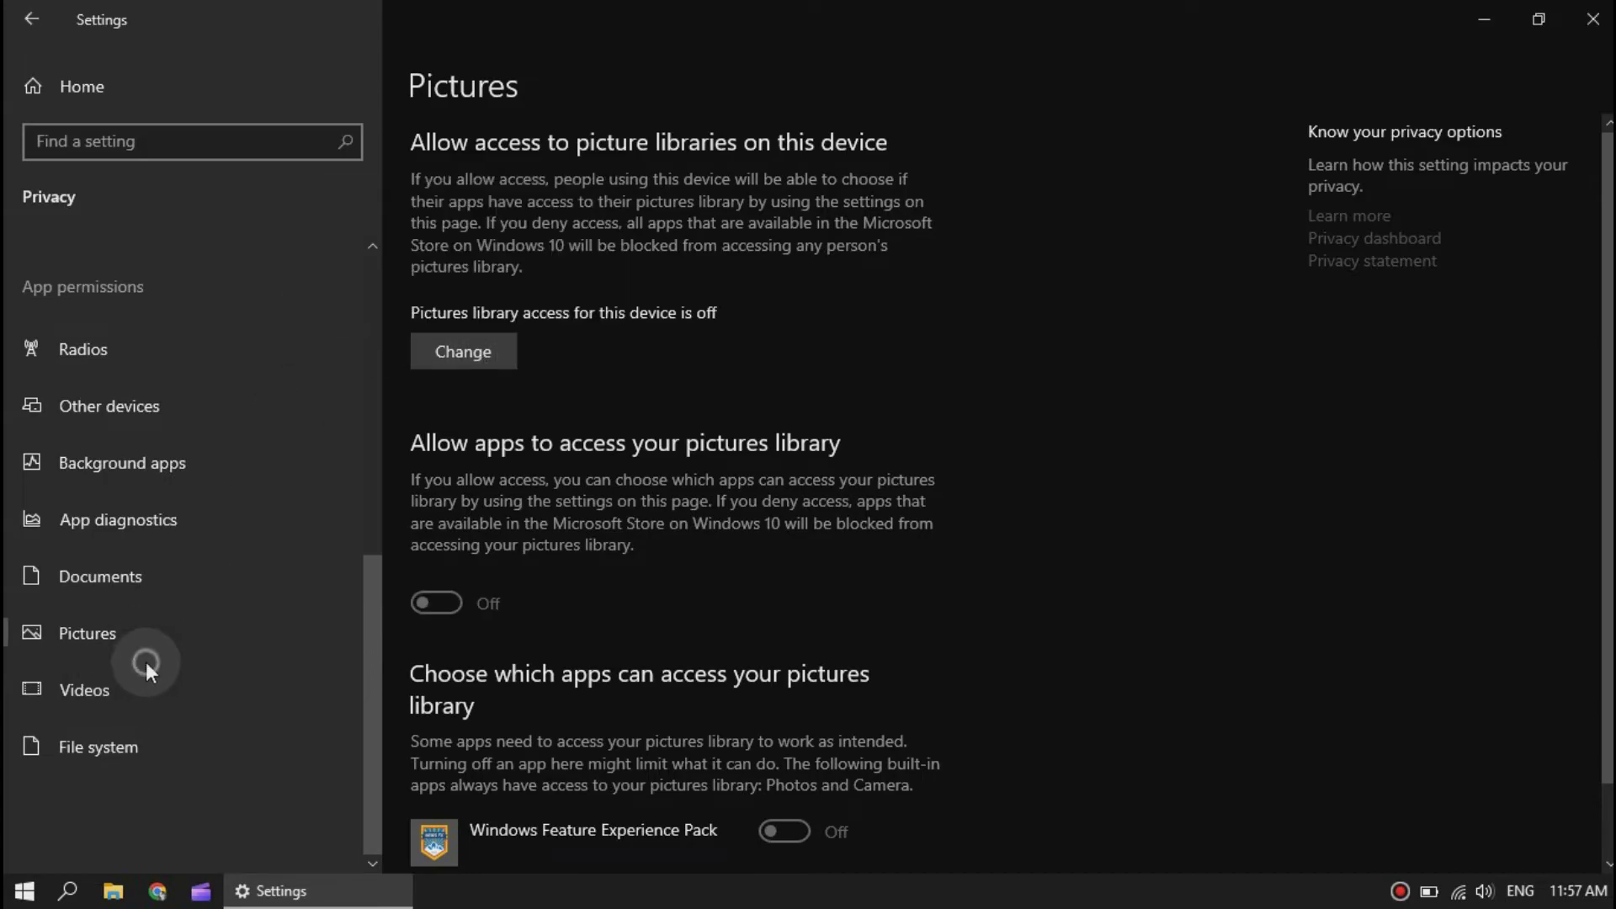
Turn off device-wide Videos library and file system access, then return to Settings home
click(146, 676)
click(481, 363)
click(356, 276)
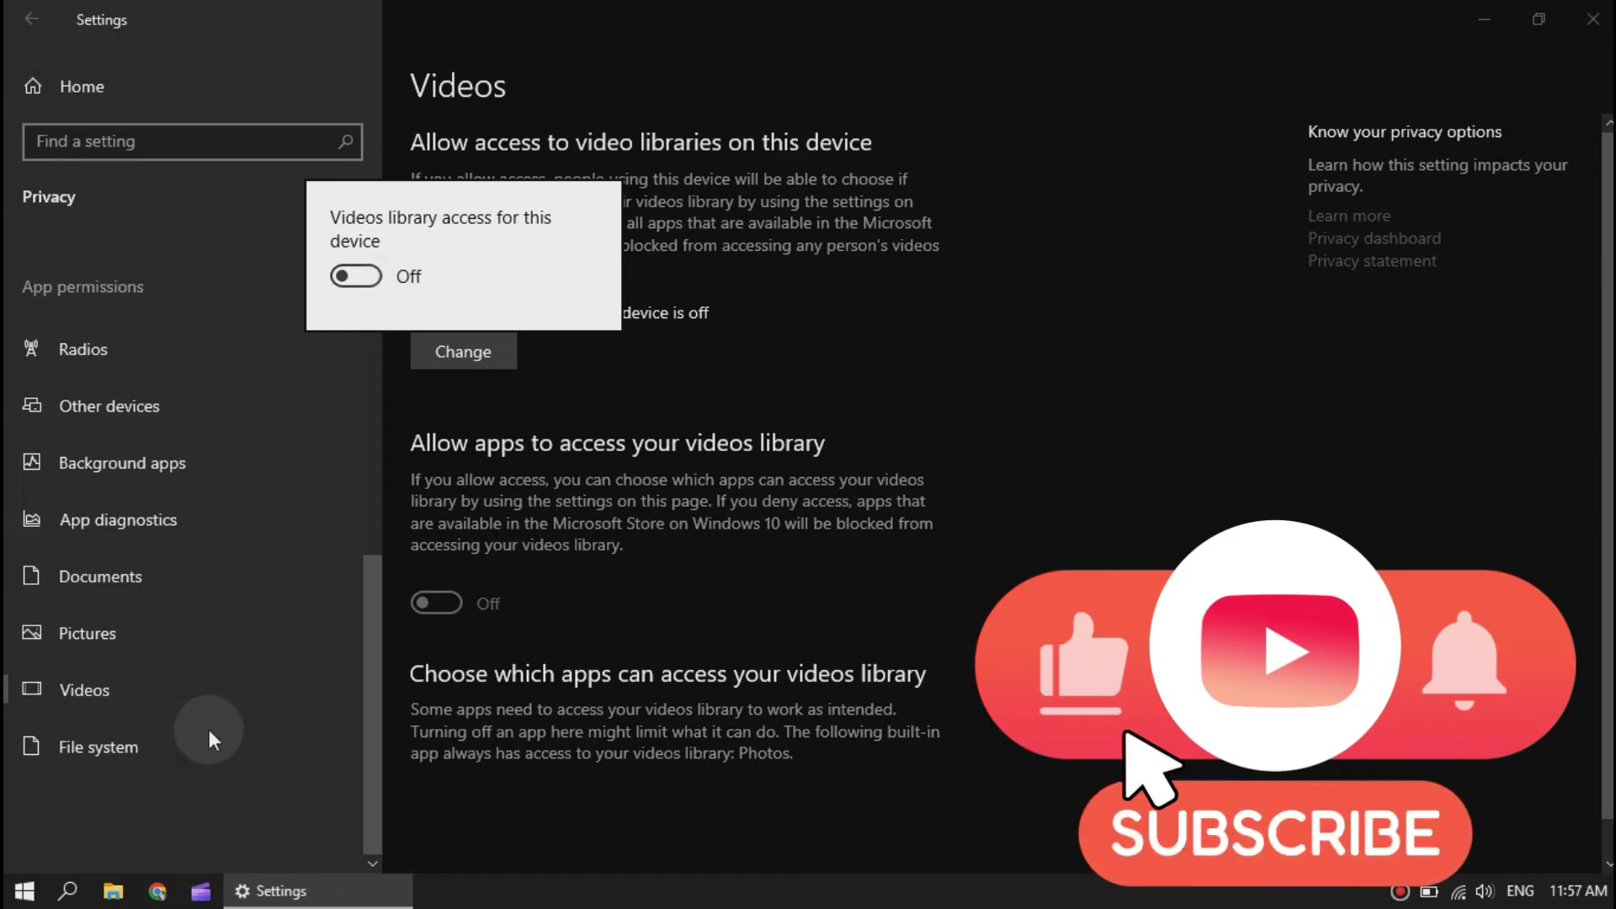
click(177, 752)
click(468, 329)
click(356, 254)
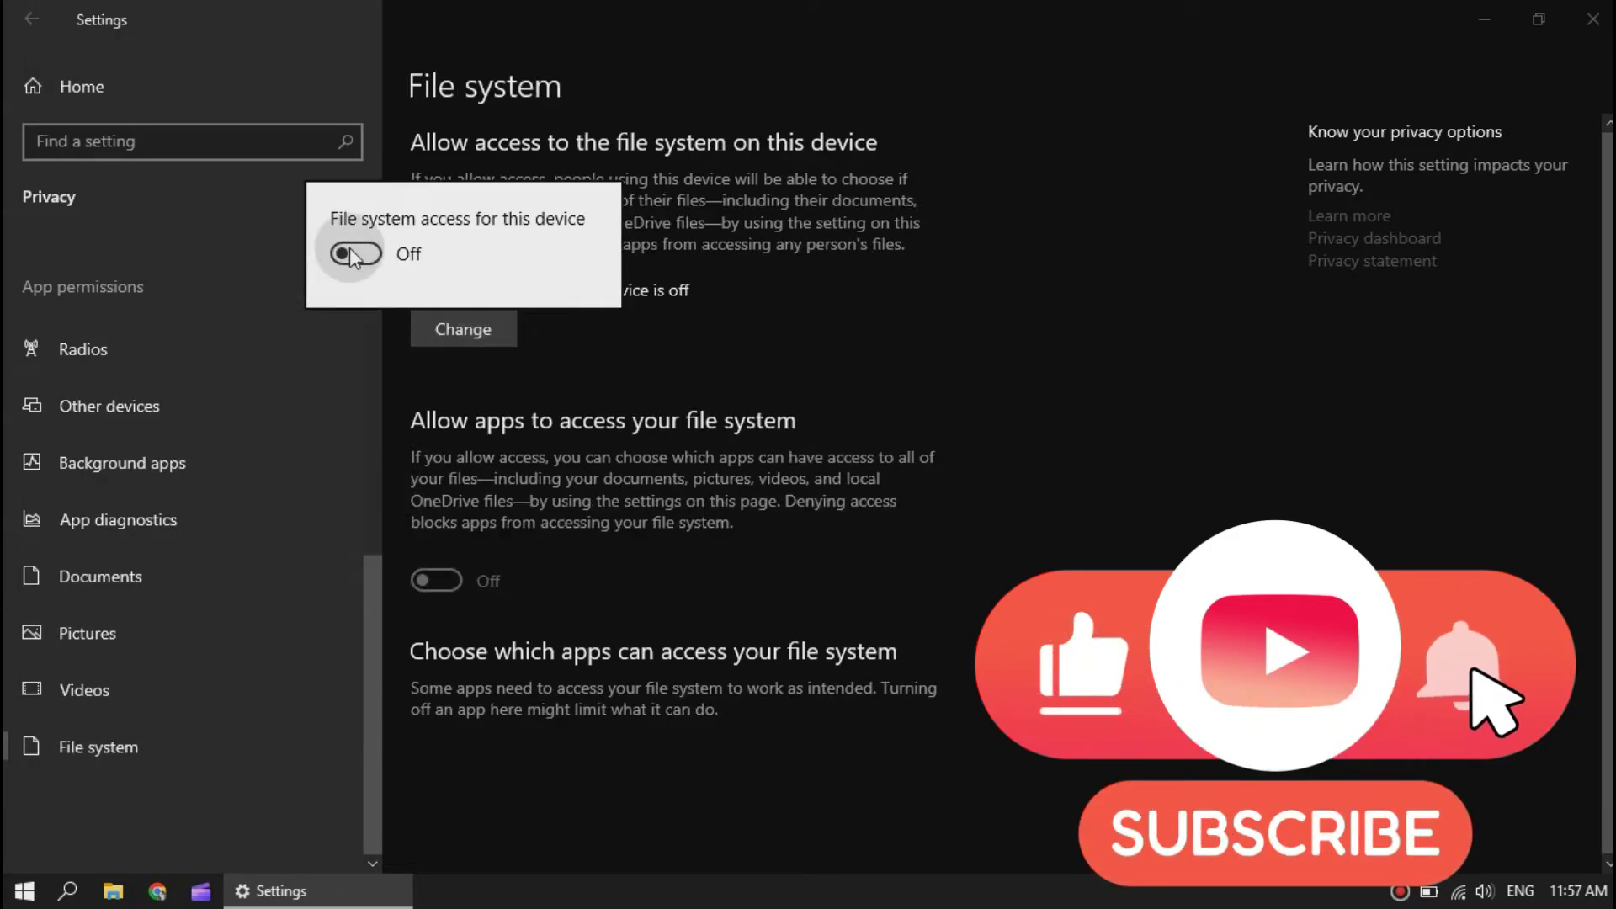
click(45, 27)
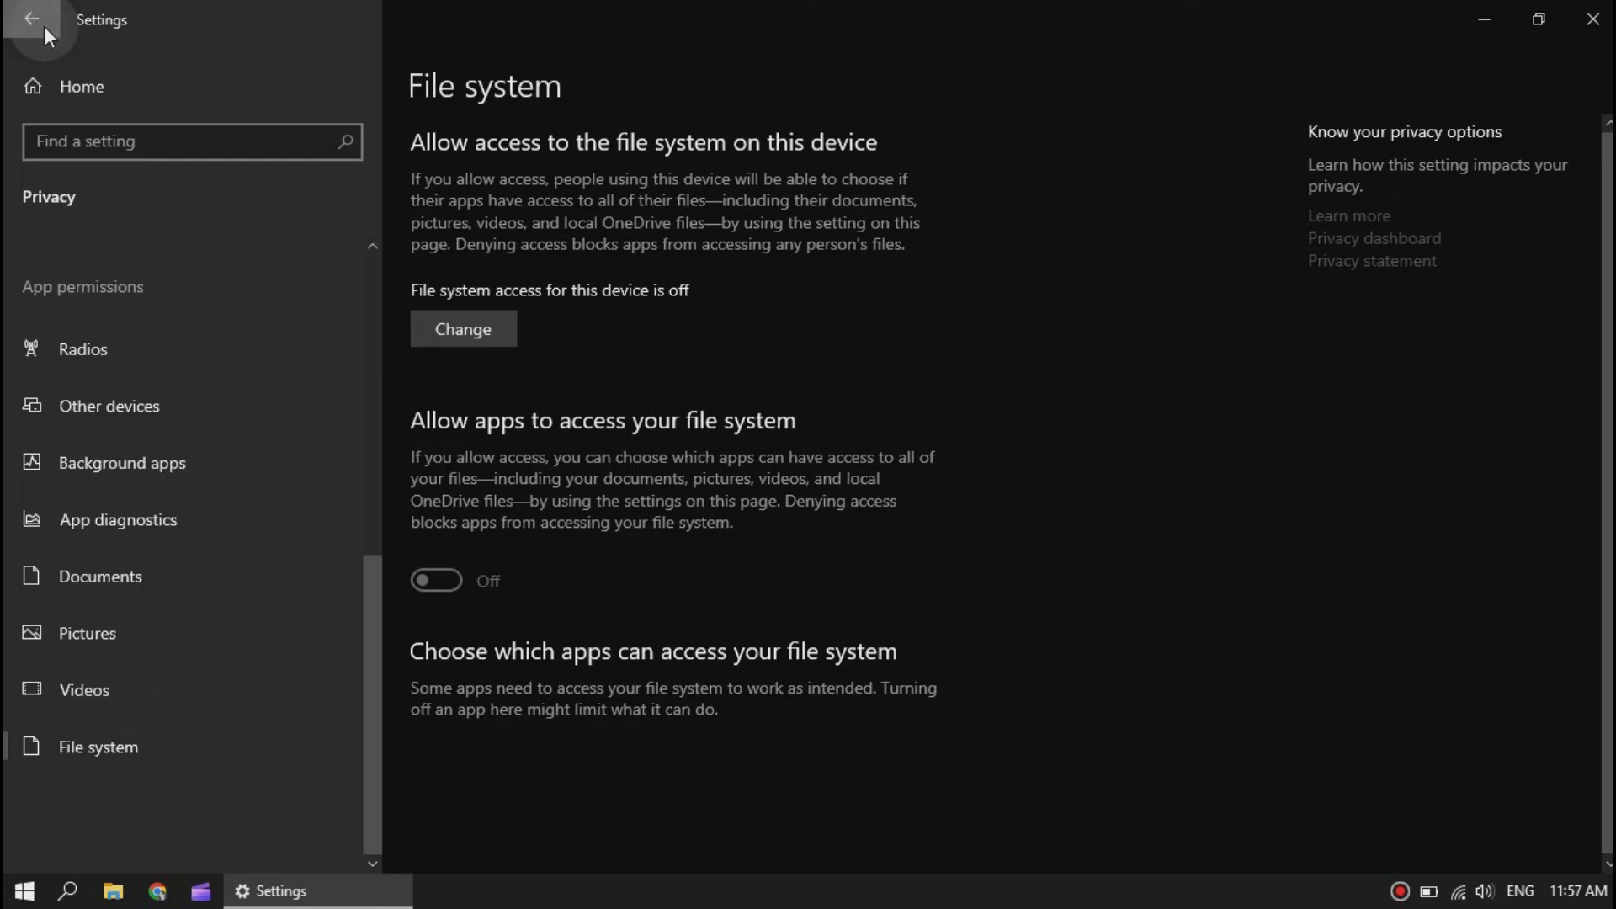
From Settings home, check the Windows 10 Pro activation status under Update & Security
click(45, 27)
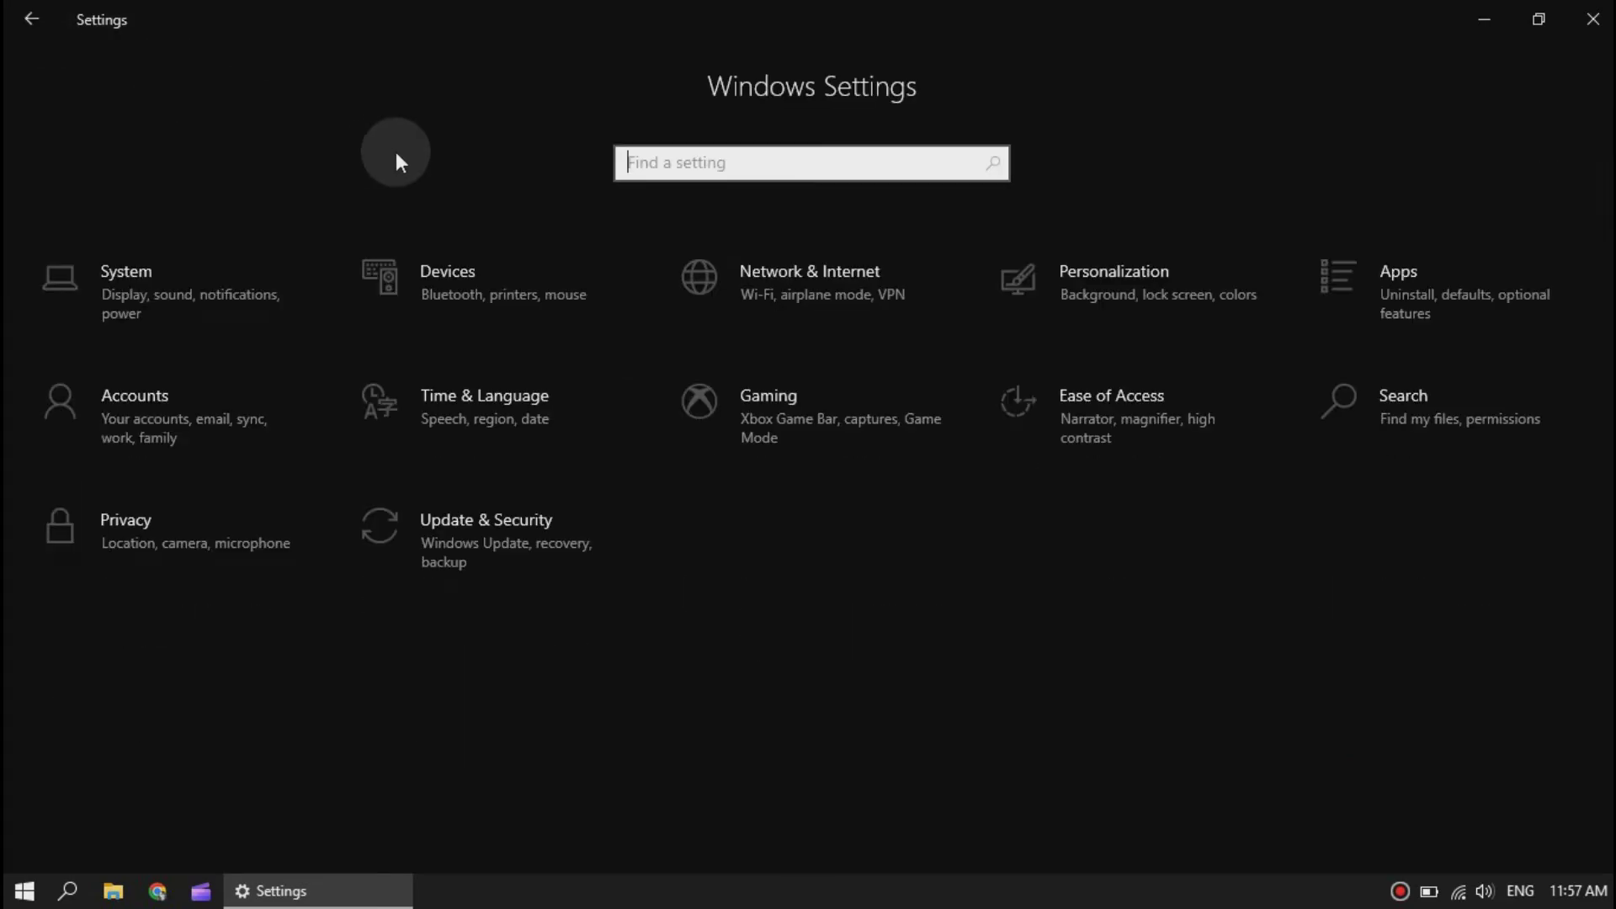
click(533, 564)
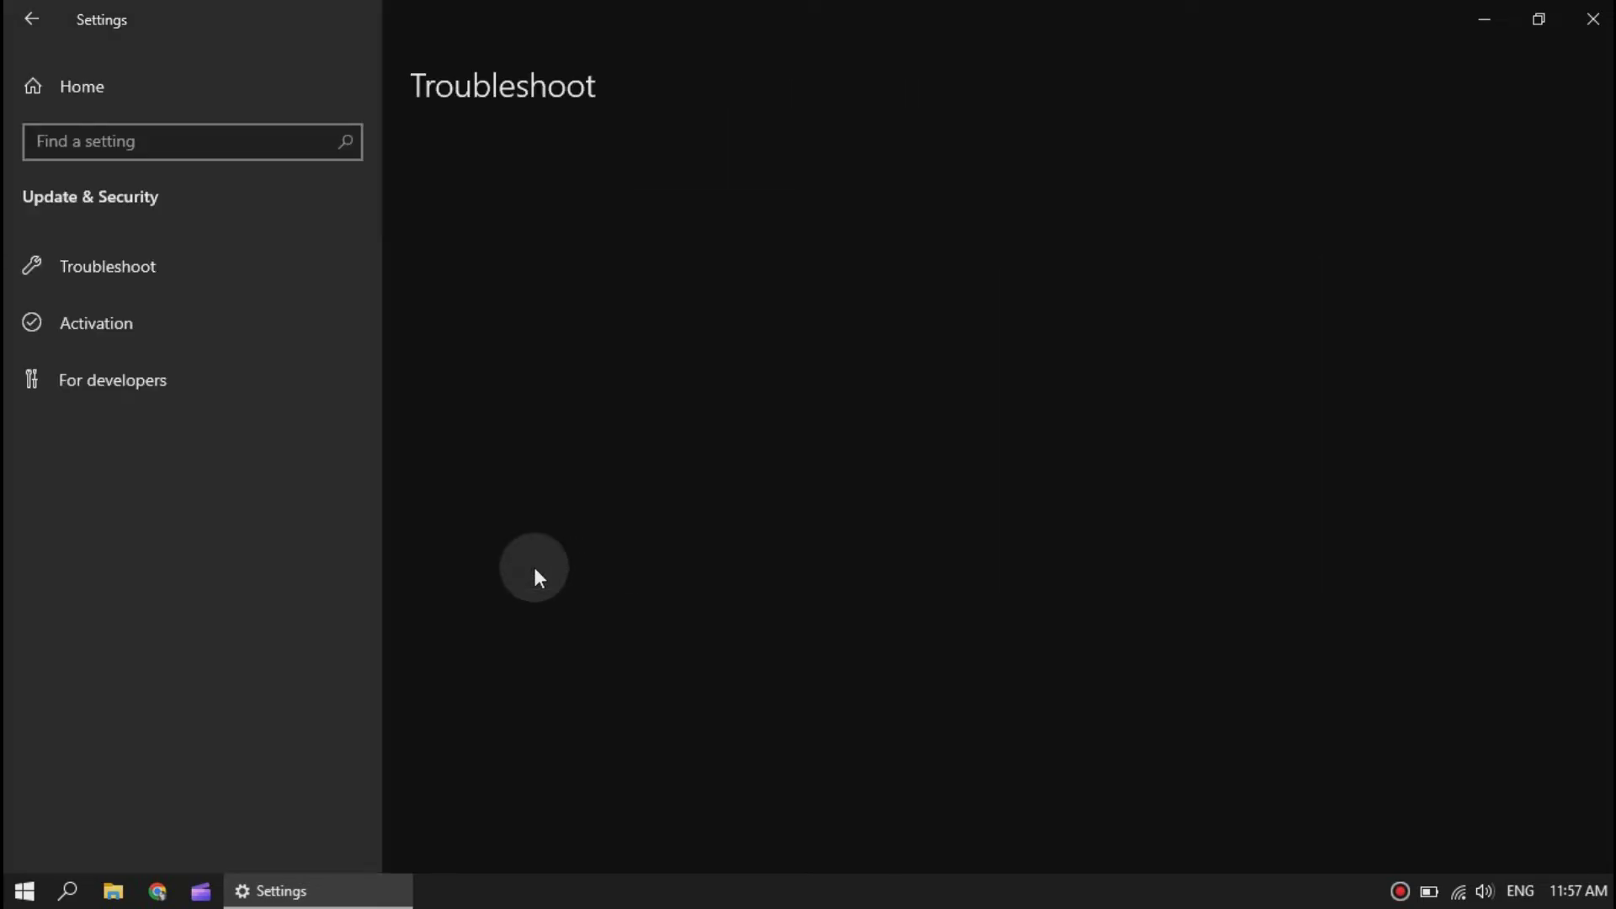
click(221, 338)
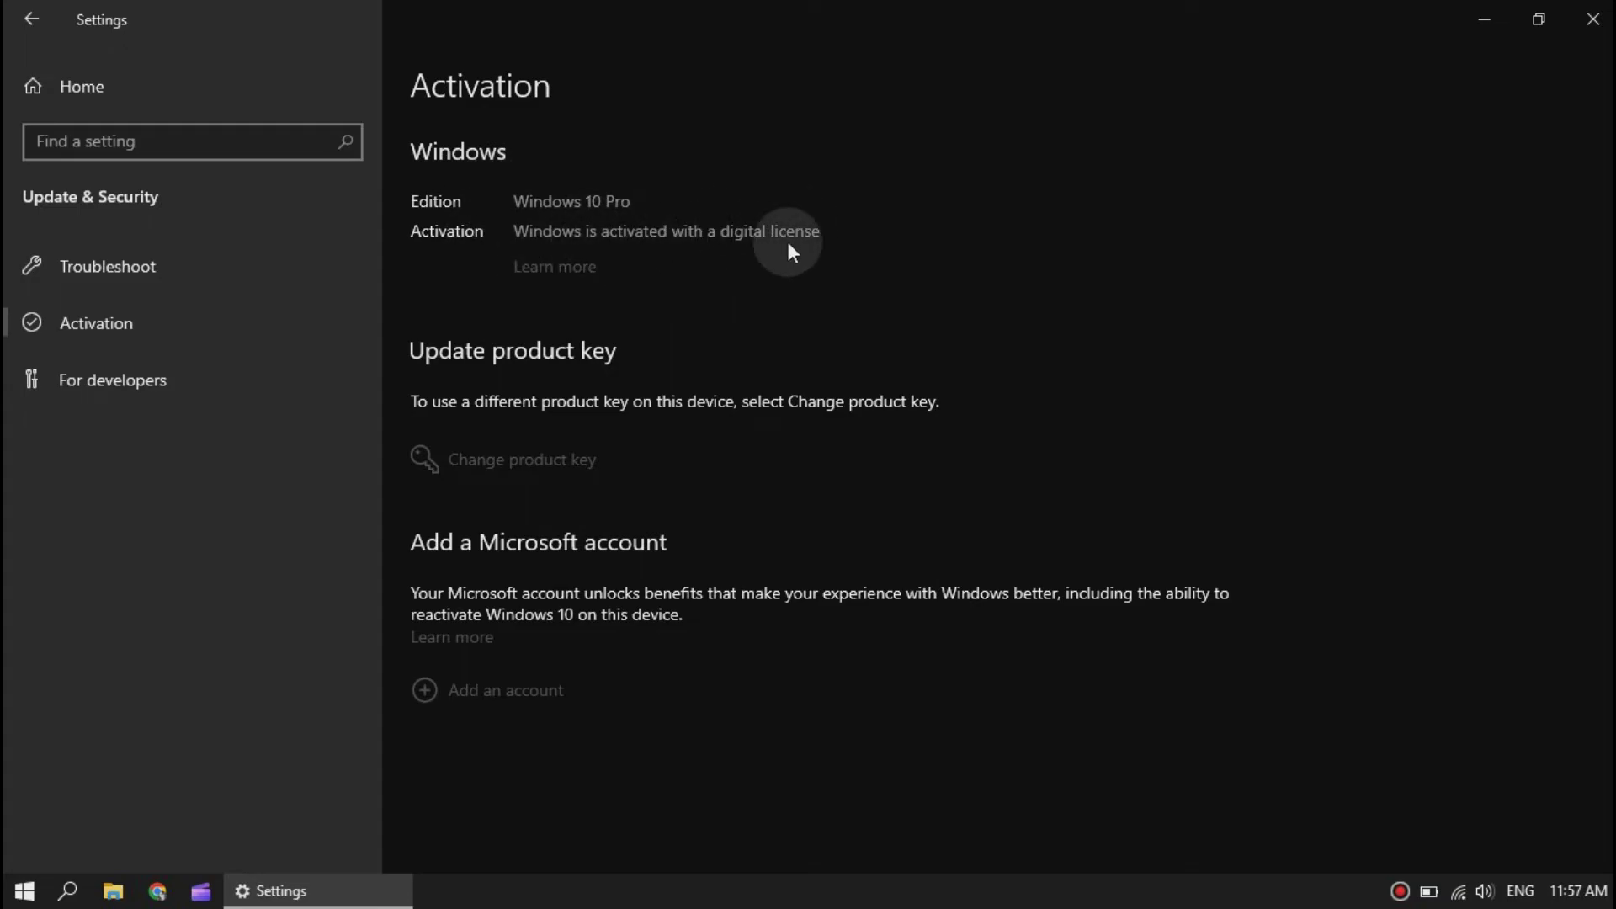
click(208, 397)
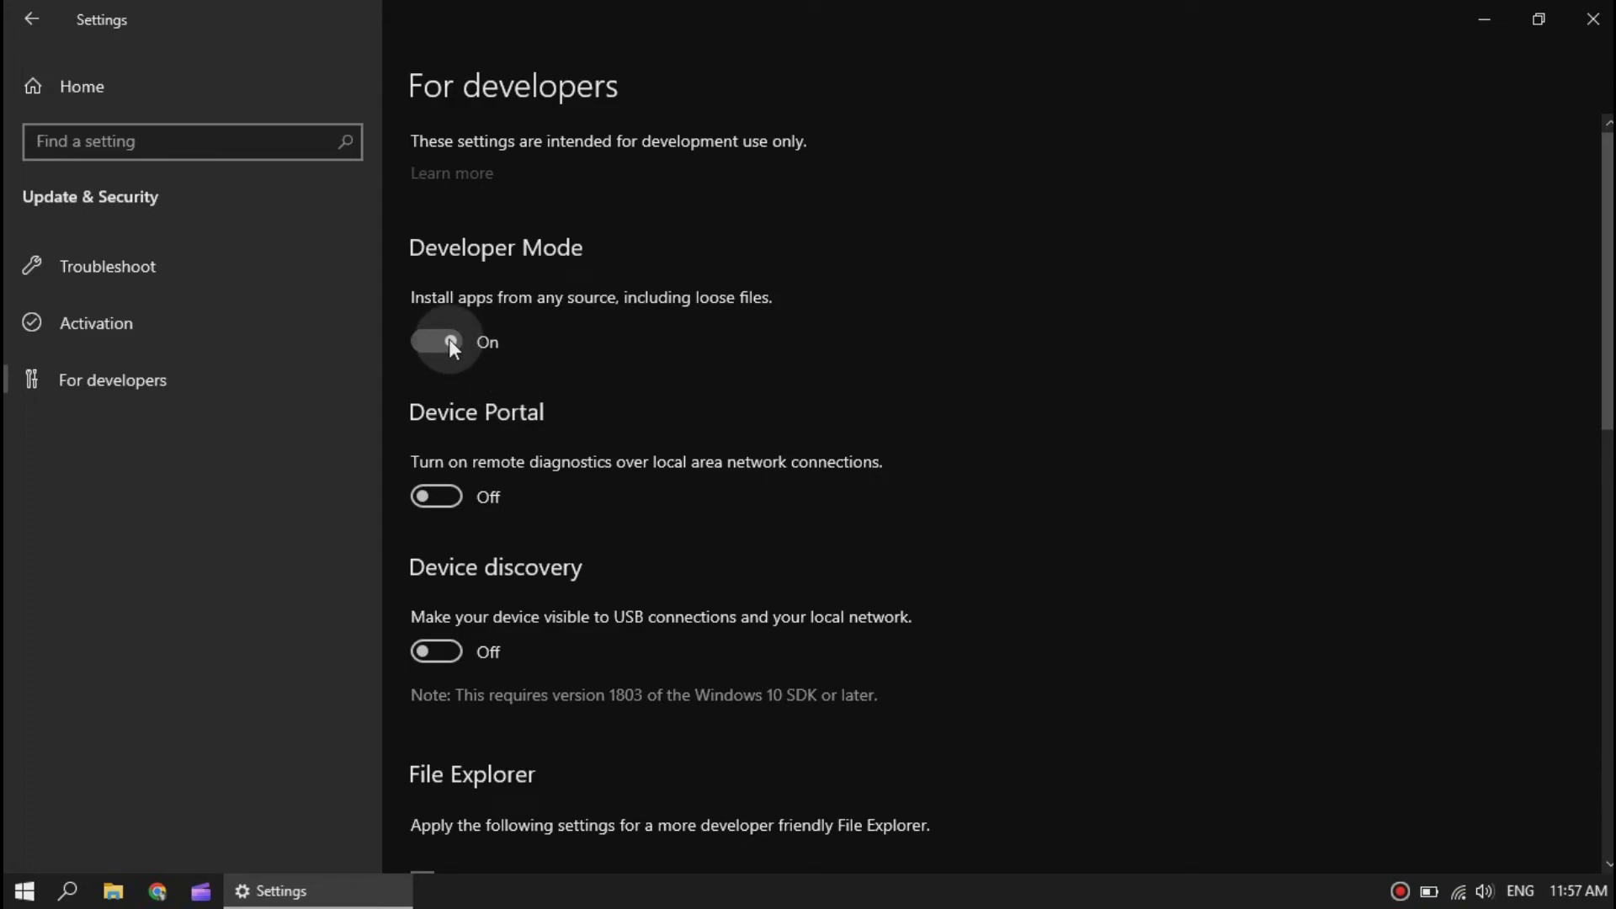
Turn Developer Mode off; uncheck full path, Run as different user, empty drives, remote connections
click(452, 342)
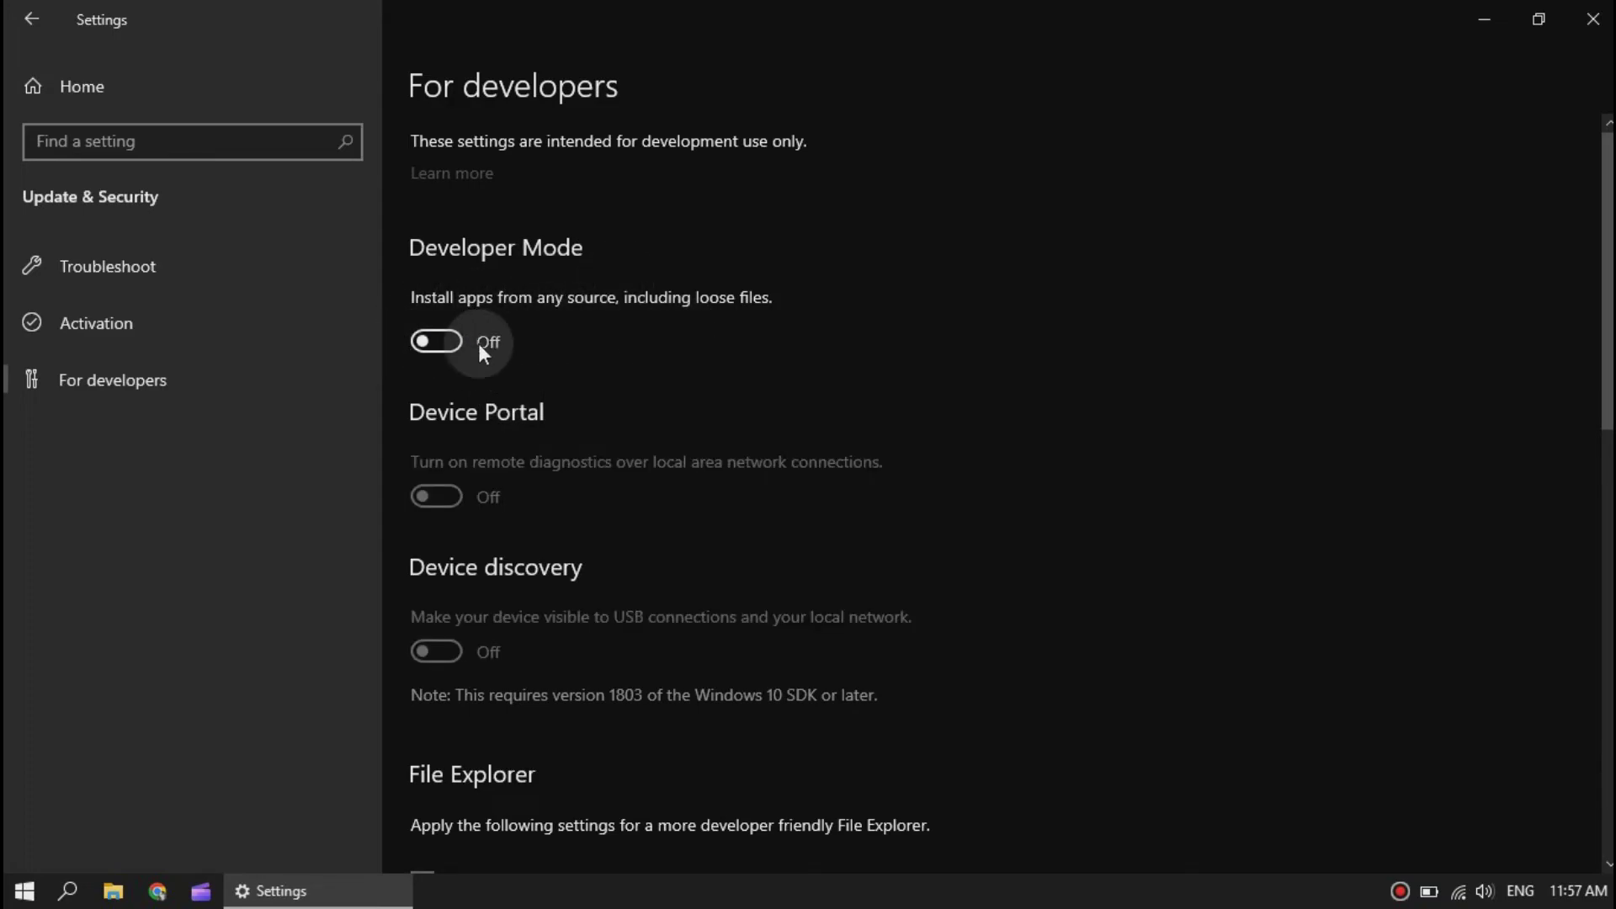
scroll(593, 354, down, 4)
scroll(592, 349, down, 4)
scroll(592, 347, up, 3)
click(533, 365)
click(527, 431)
click(542, 499)
scroll(534, 464, up, 1)
scroll(535, 468, down, 1)
scroll(534, 467, down, 1)
scroll(533, 467, down, 1)
scroll(534, 467, down, 2)
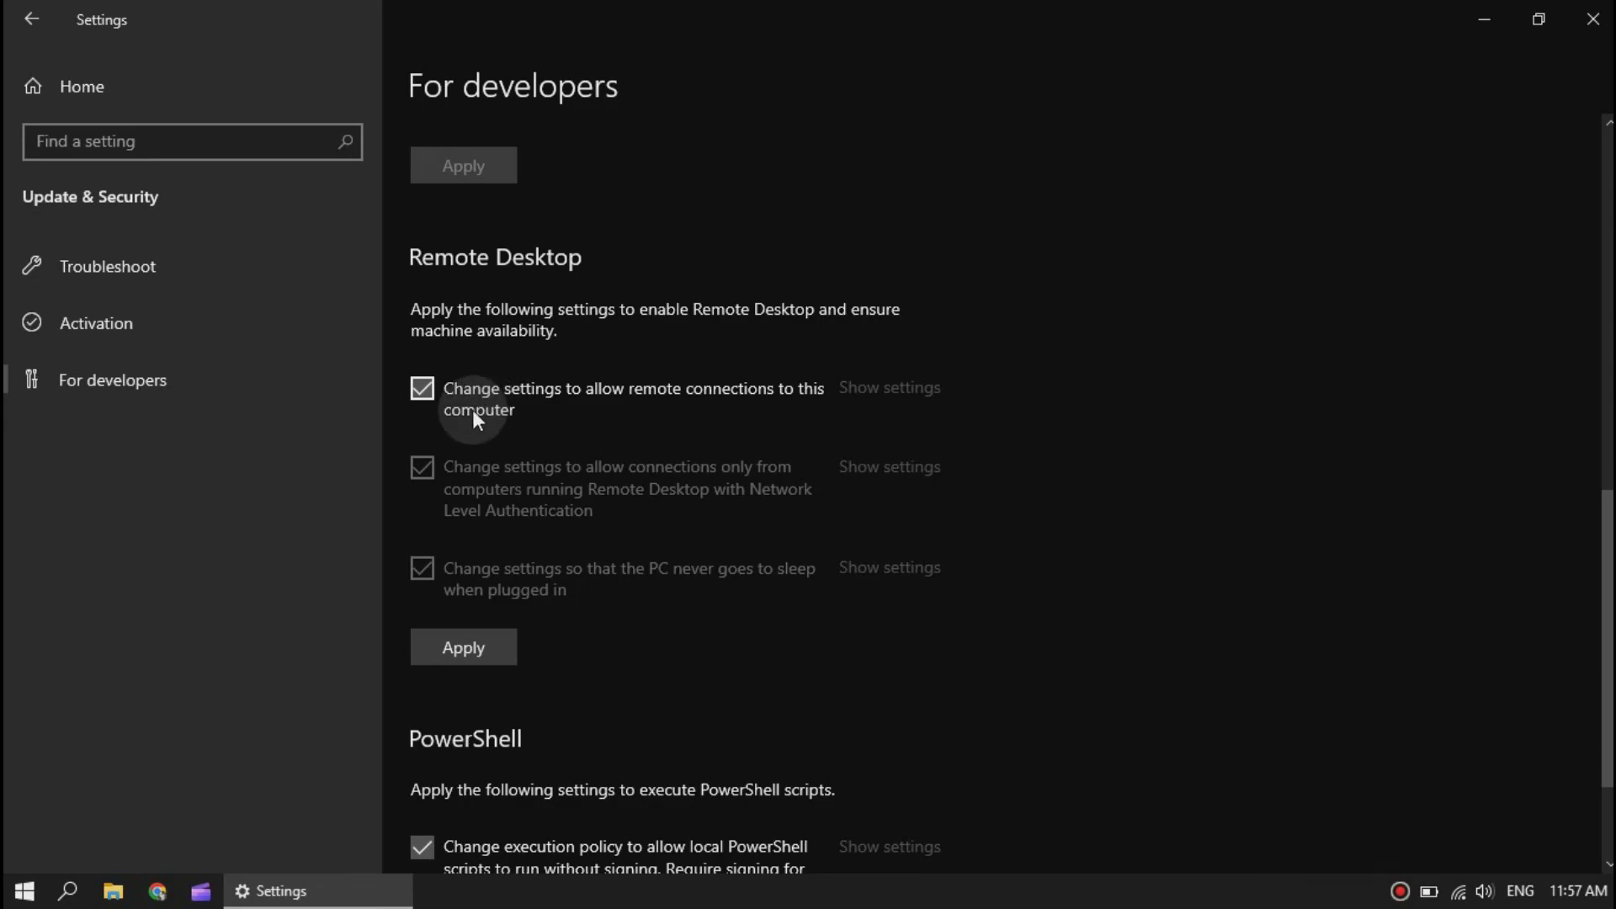
click(474, 413)
scroll(491, 448, down, 1)
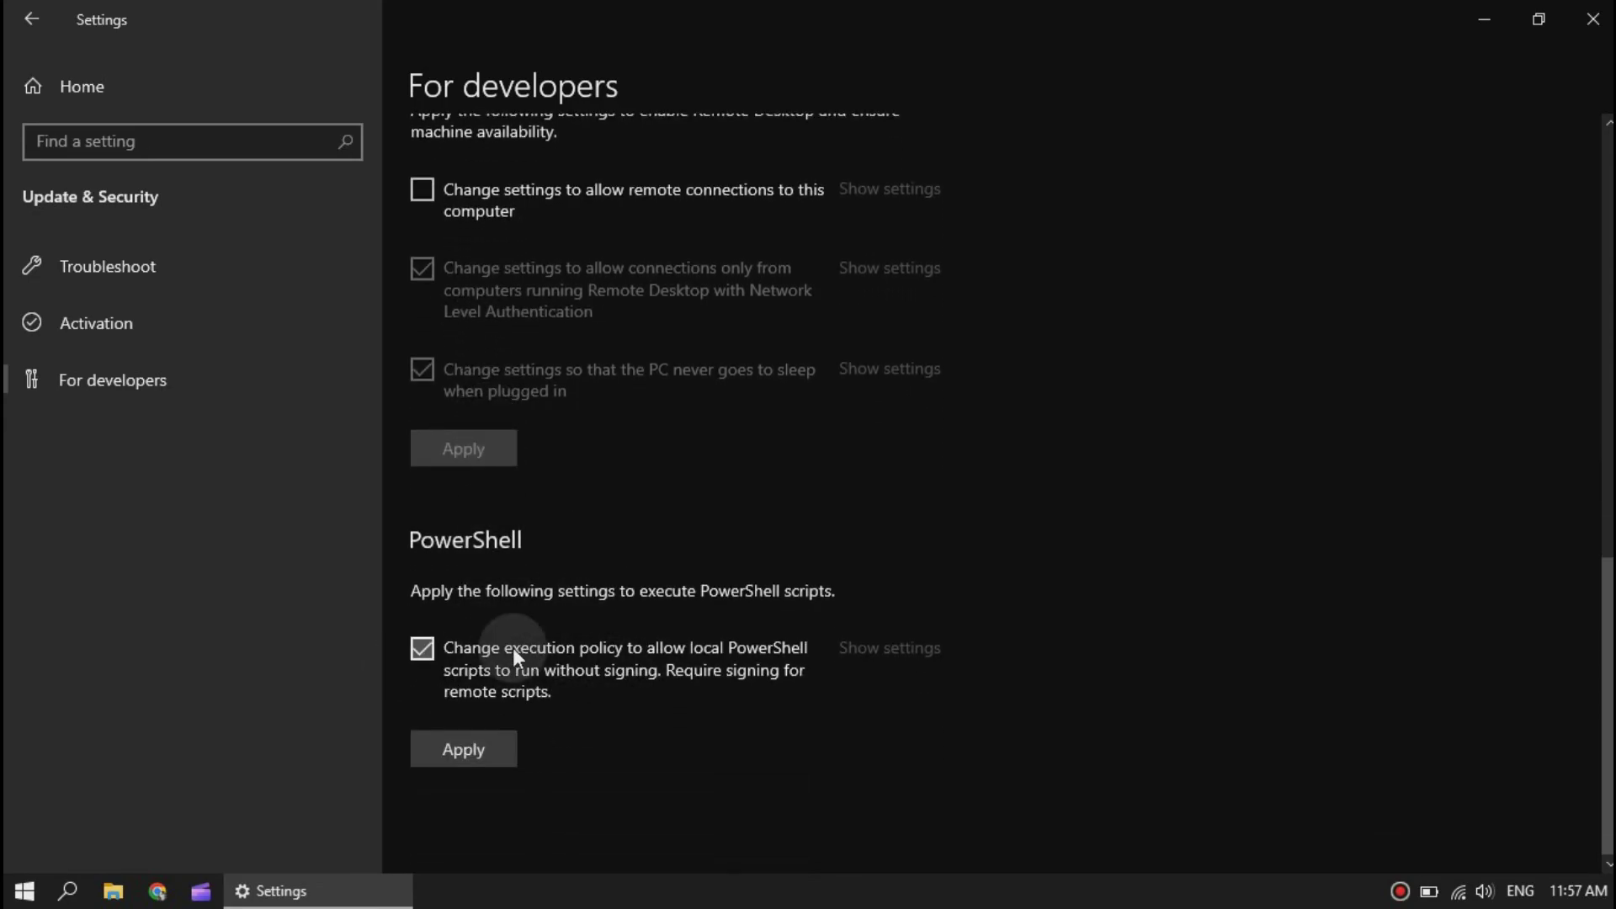
scroll(514, 647, up, 3)
scroll(516, 645, up, 4)
scroll(517, 644, down, 1)
scroll(518, 645, down, 5)
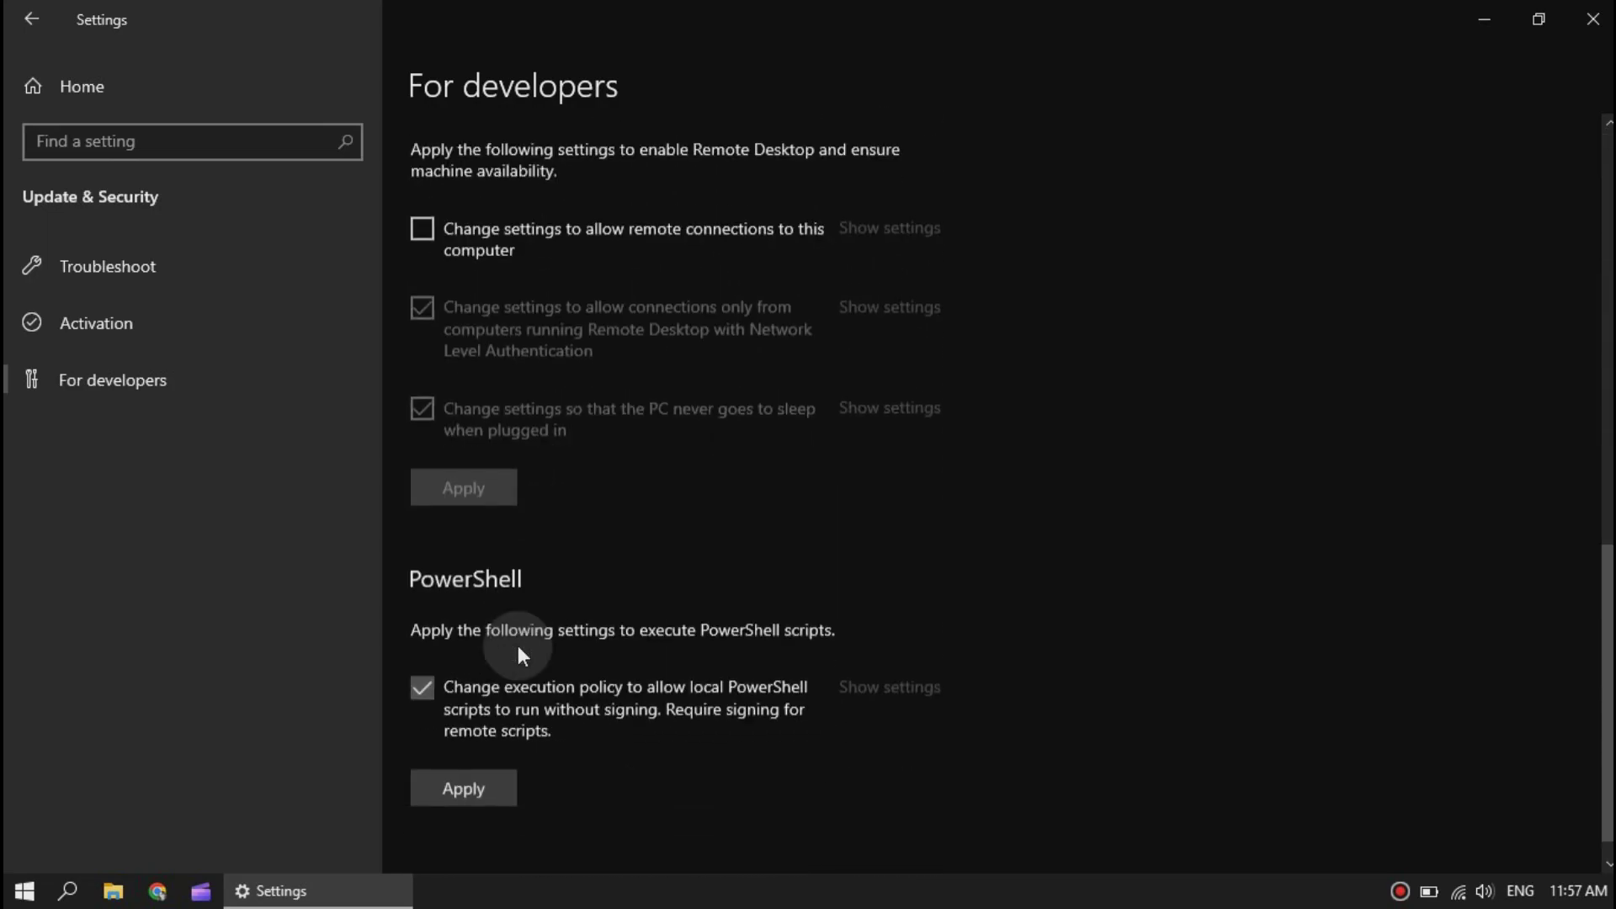
scroll(532, 527, up, 7)
scroll(476, 582, down, 1)
scroll(447, 670, down, 3)
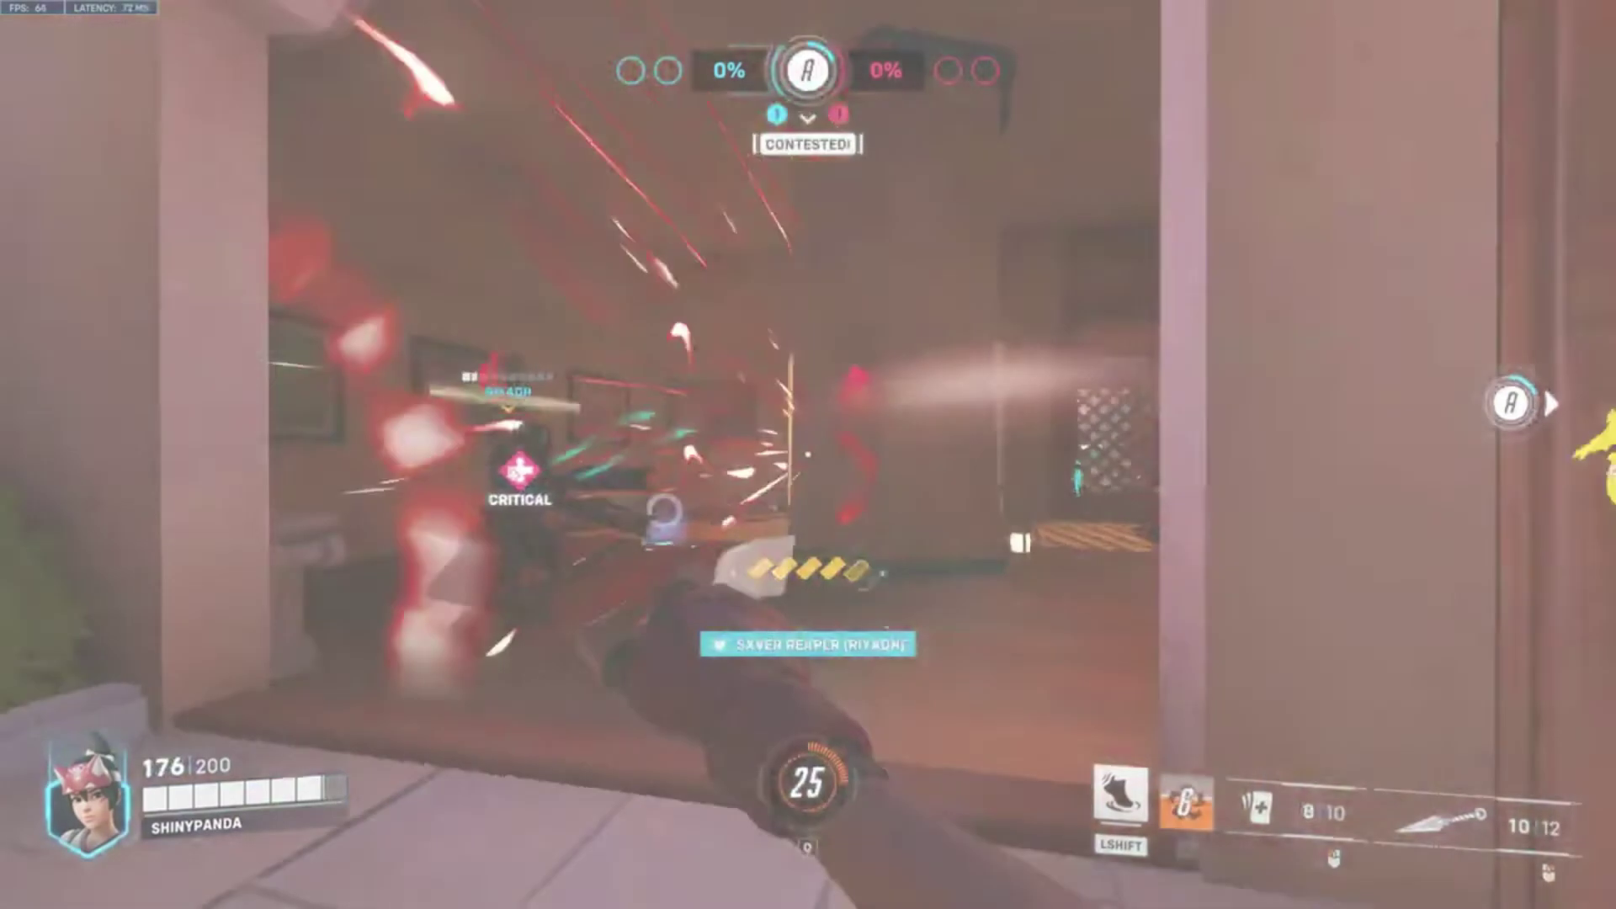